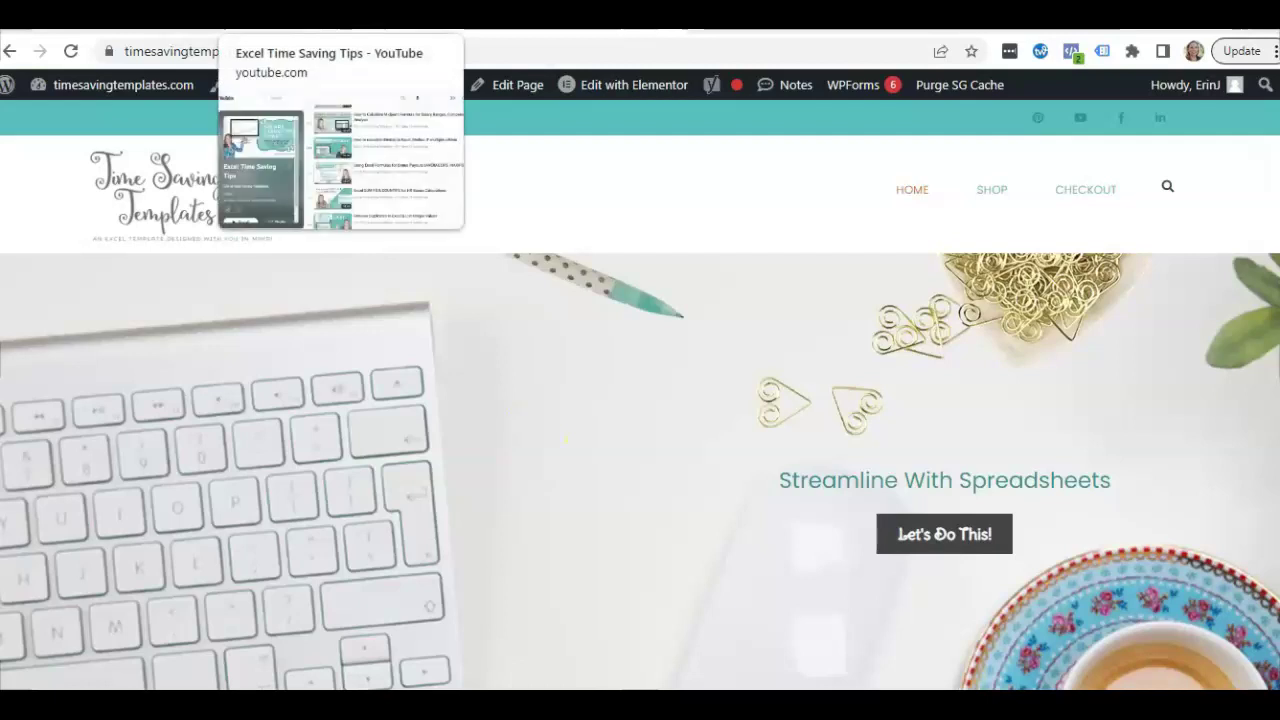
Switch Chrome to the 'Excel Time Saving Tips - YouTube' playlist tab
{"action": "left_click", "coordinate": [300, 15]}
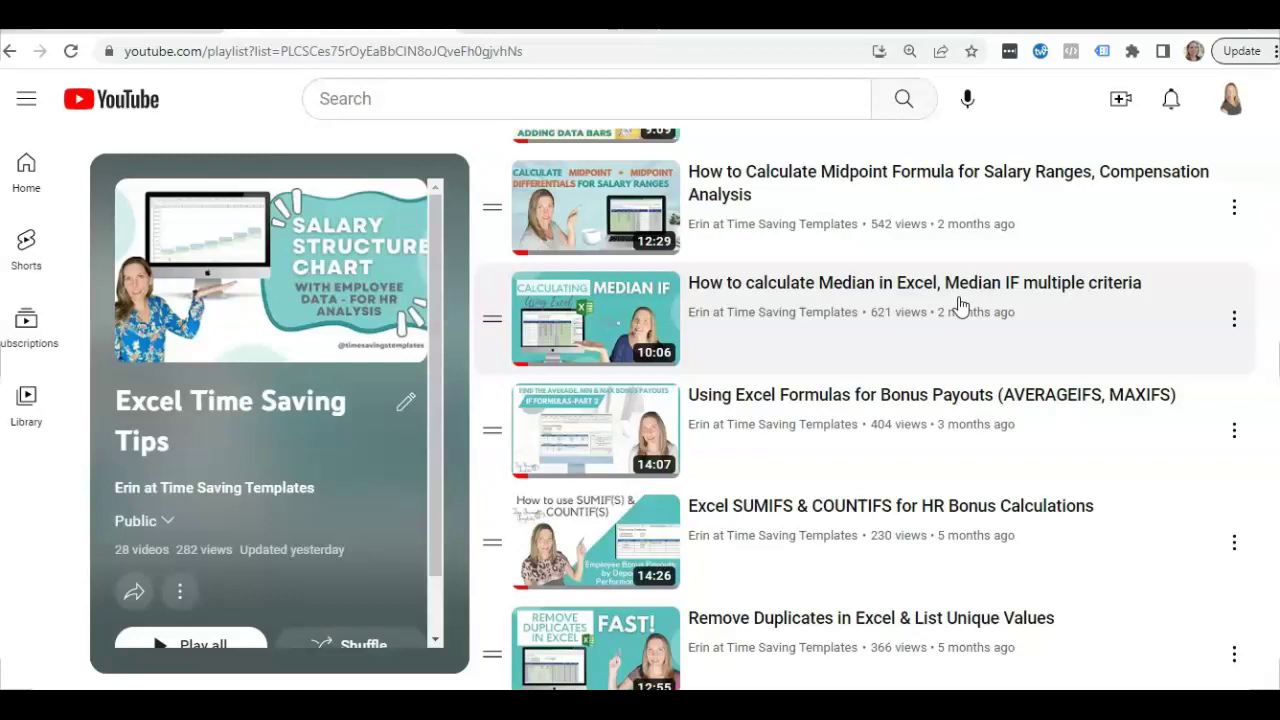
Bring the 'Total Rewards Statements Upgraded' Excel workbook to the front from the taskbar
{"action": "left_click", "coordinate": [1075, 448]}
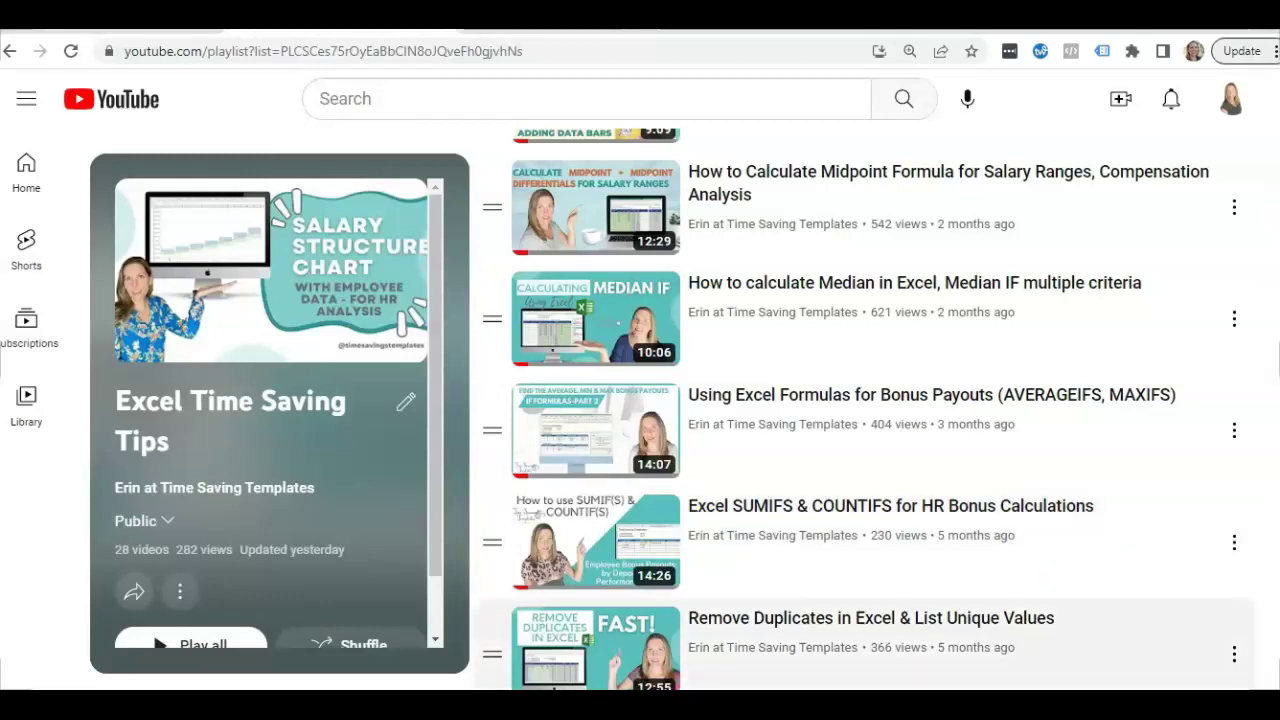
{"action": "mouse_move", "coordinate": [810, 715]}
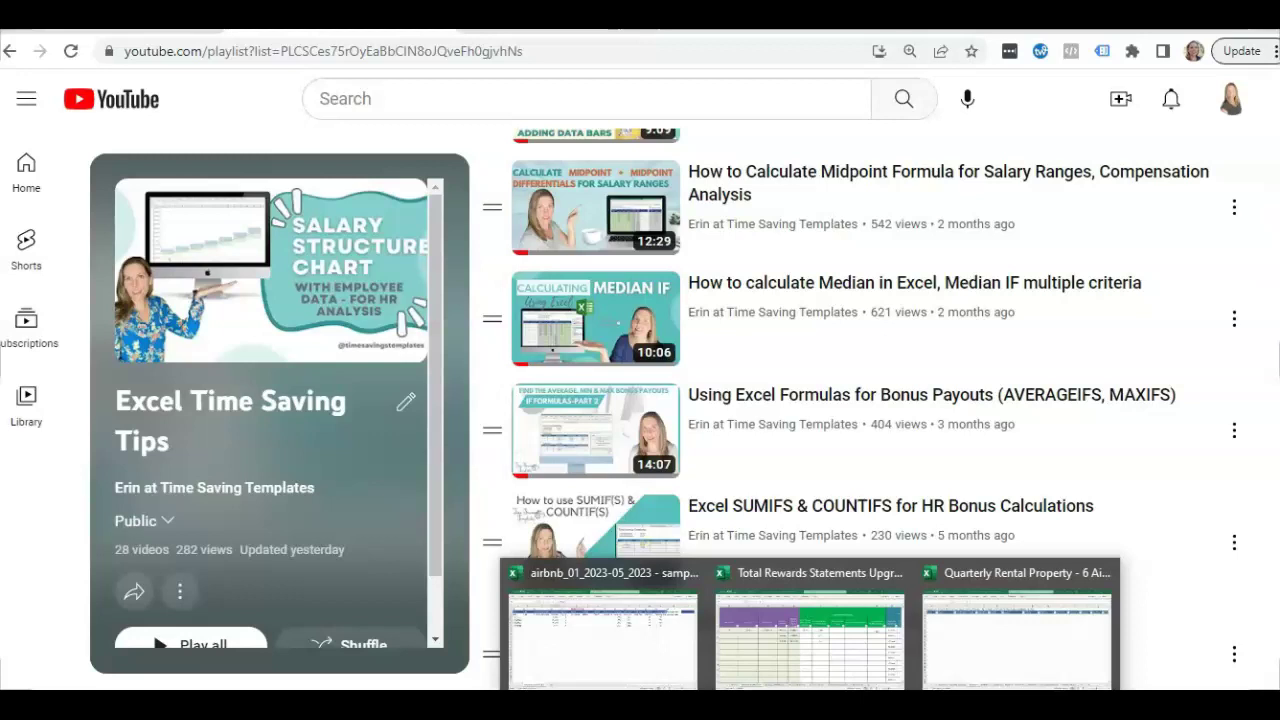
{"action": "left_click", "coordinate": [829, 640]}
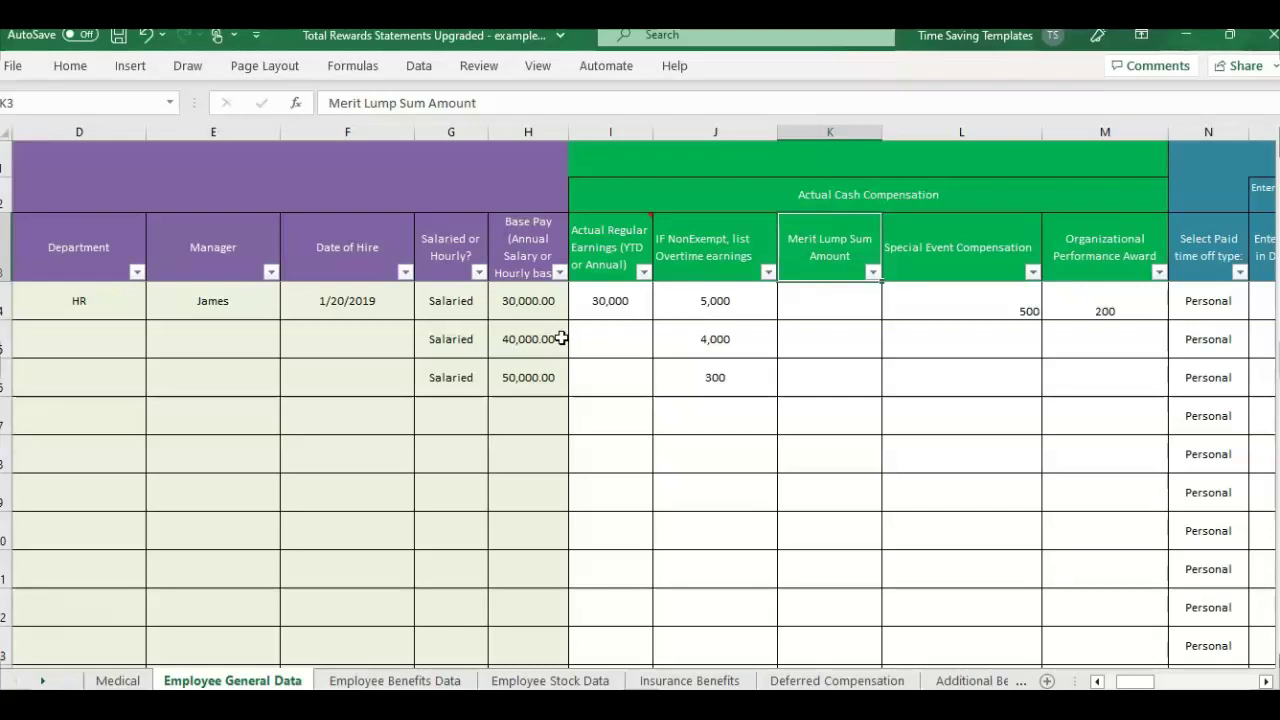
{"action": "left_click", "coordinate": [42, 681]}
{"action": "left_click", "coordinate": [42, 681]}
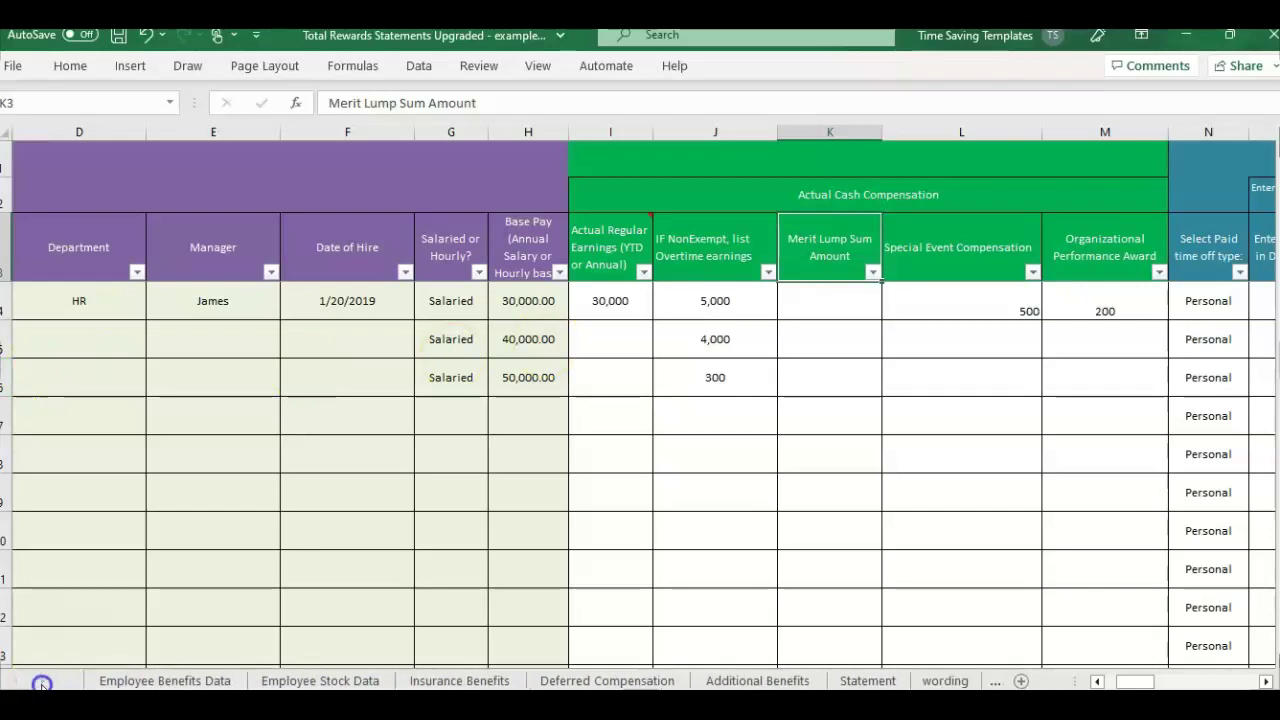
{"action": "left_click", "coordinate": [860, 680]}
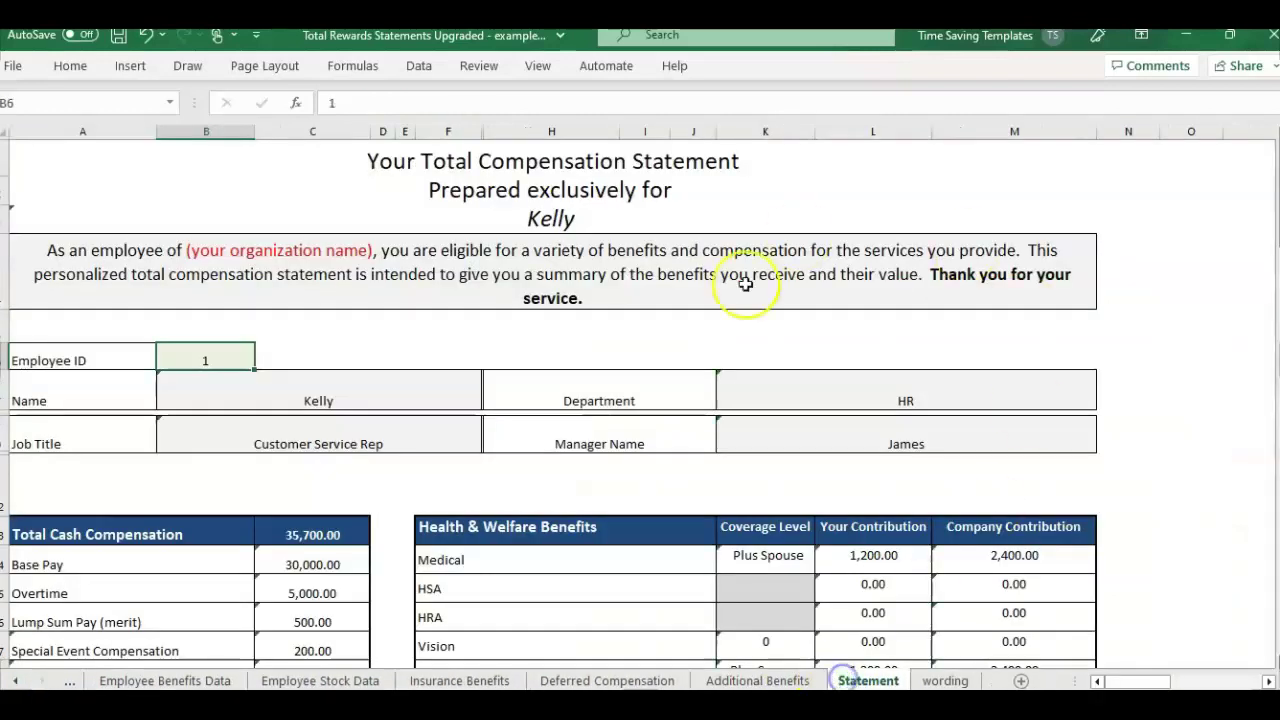
{"action": "scroll", "coordinate": [559, 387], "scroll_direction": "down", "scroll_amount": 2}
{"action": "scroll", "coordinate": [559, 387], "scroll_direction": "down", "scroll_amount": 10}
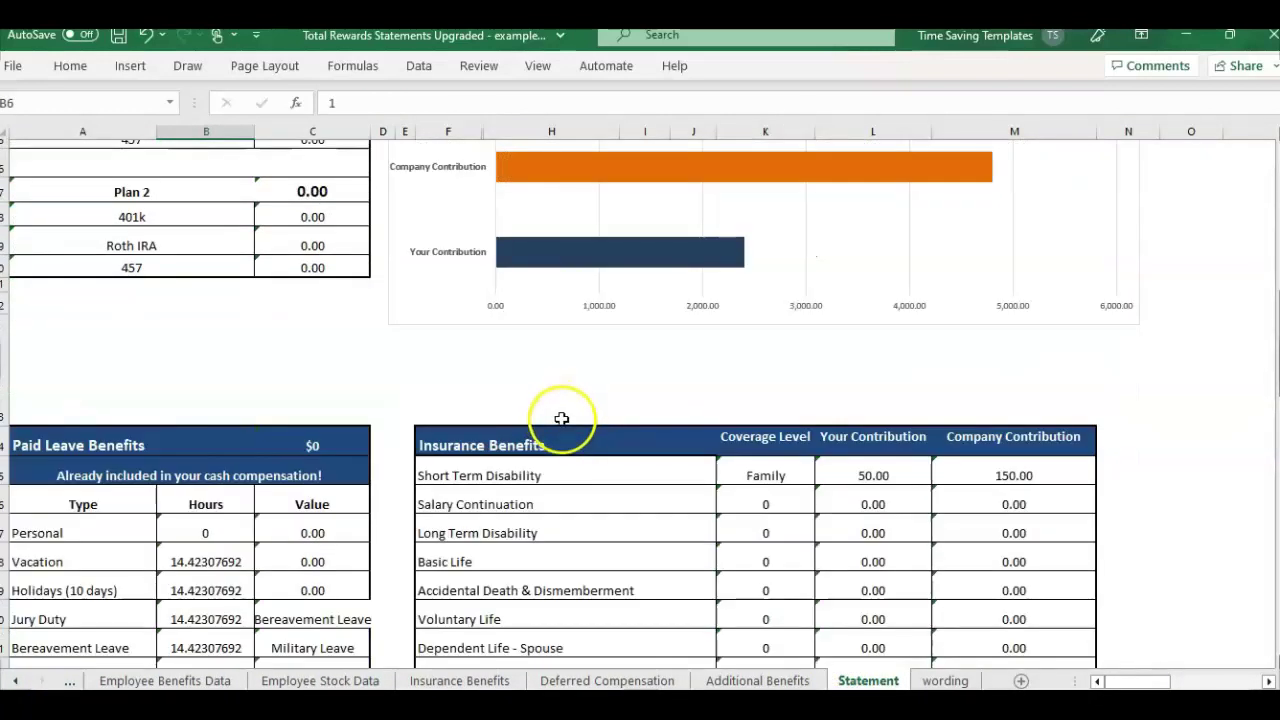
{"action": "scroll", "coordinate": [565, 432], "scroll_direction": "up", "scroll_amount": 12}
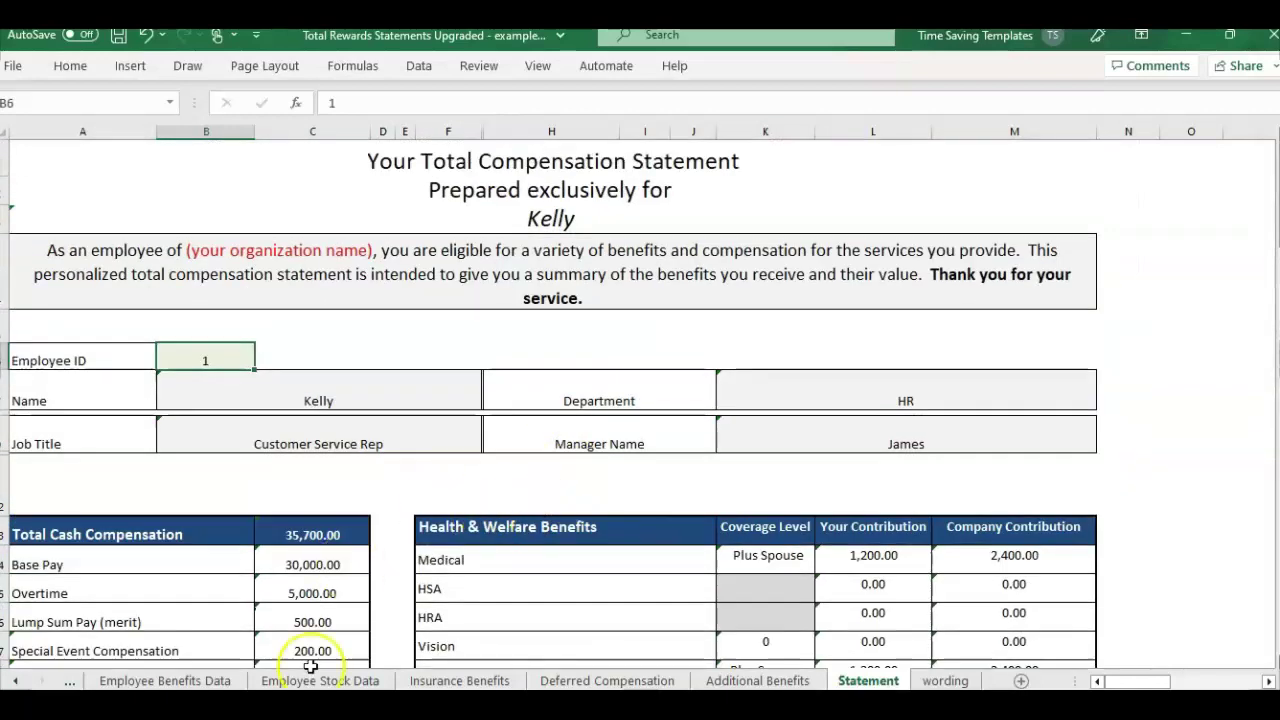
{"action": "left_click", "coordinate": [180, 680]}
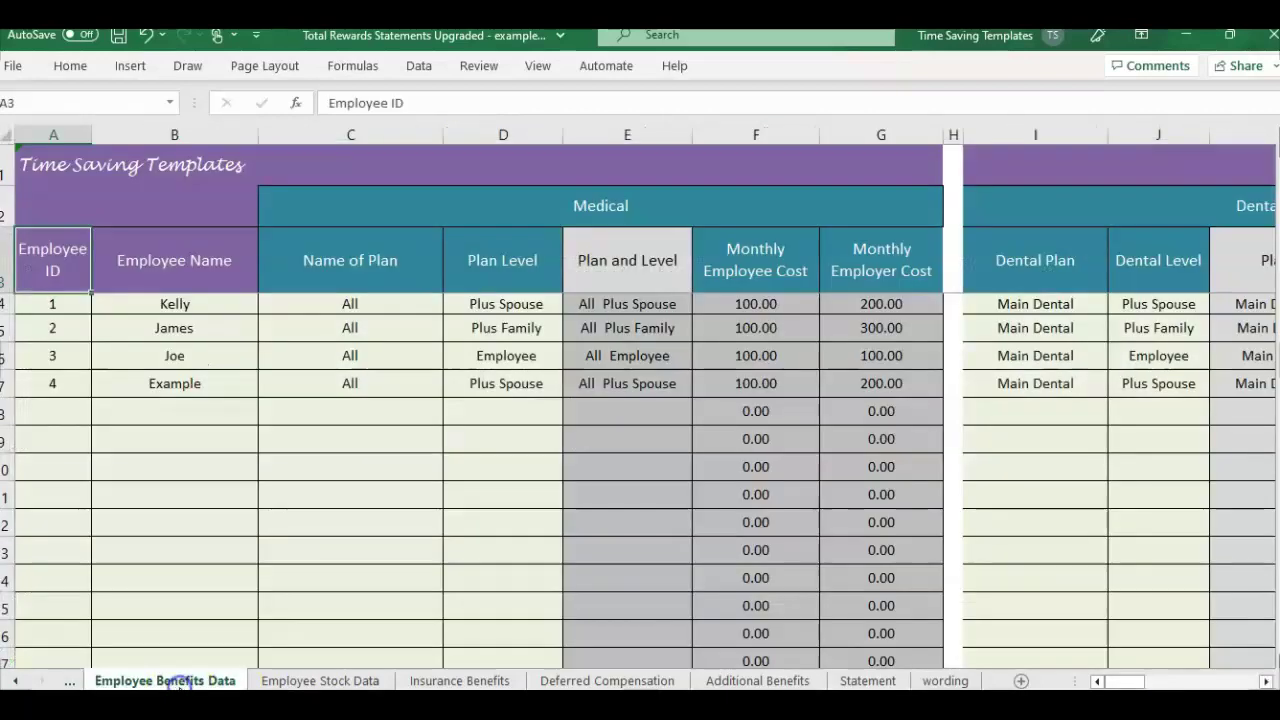
{"action": "left_click", "coordinate": [330, 680]}
{"action": "left_click", "coordinate": [22, 681]}
{"action": "left_click", "coordinate": [22, 681]}
{"action": "left_click", "coordinate": [253, 680]}
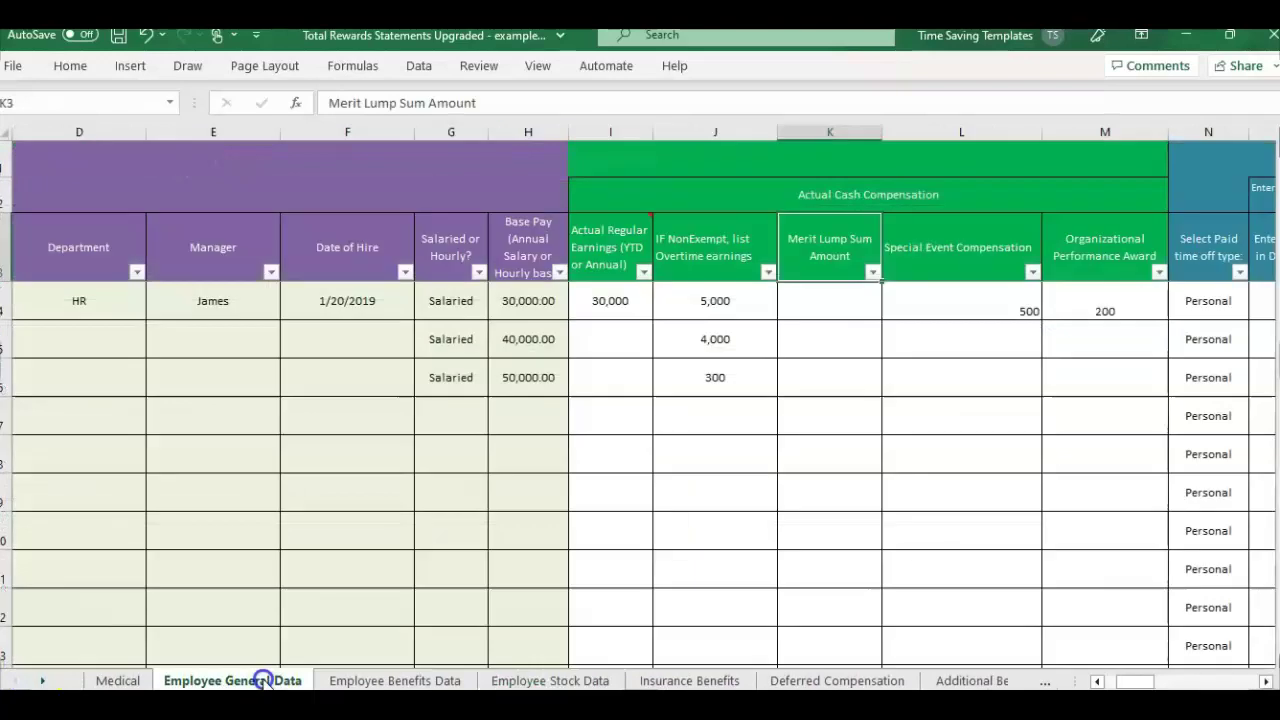
{"action": "left_click", "coordinate": [709, 248]}
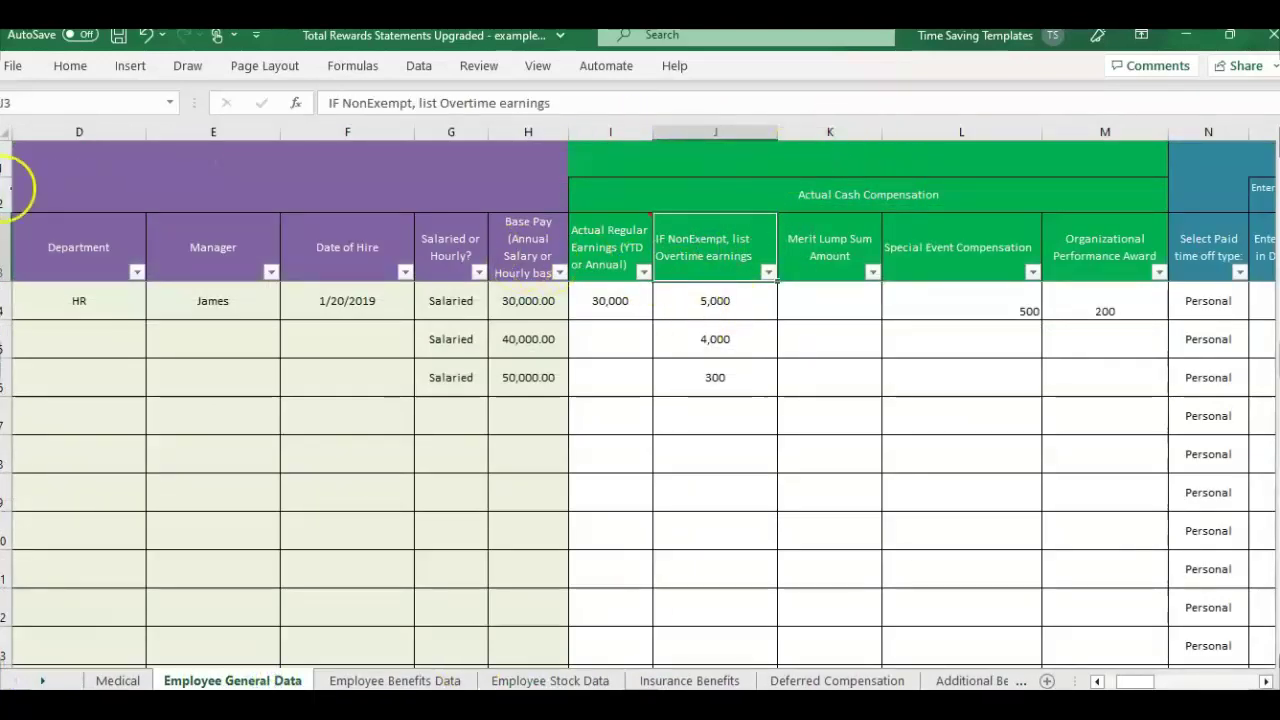
{"action": "left_click", "coordinate": [68, 233]}
{"action": "left_click", "coordinate": [44, 300]}
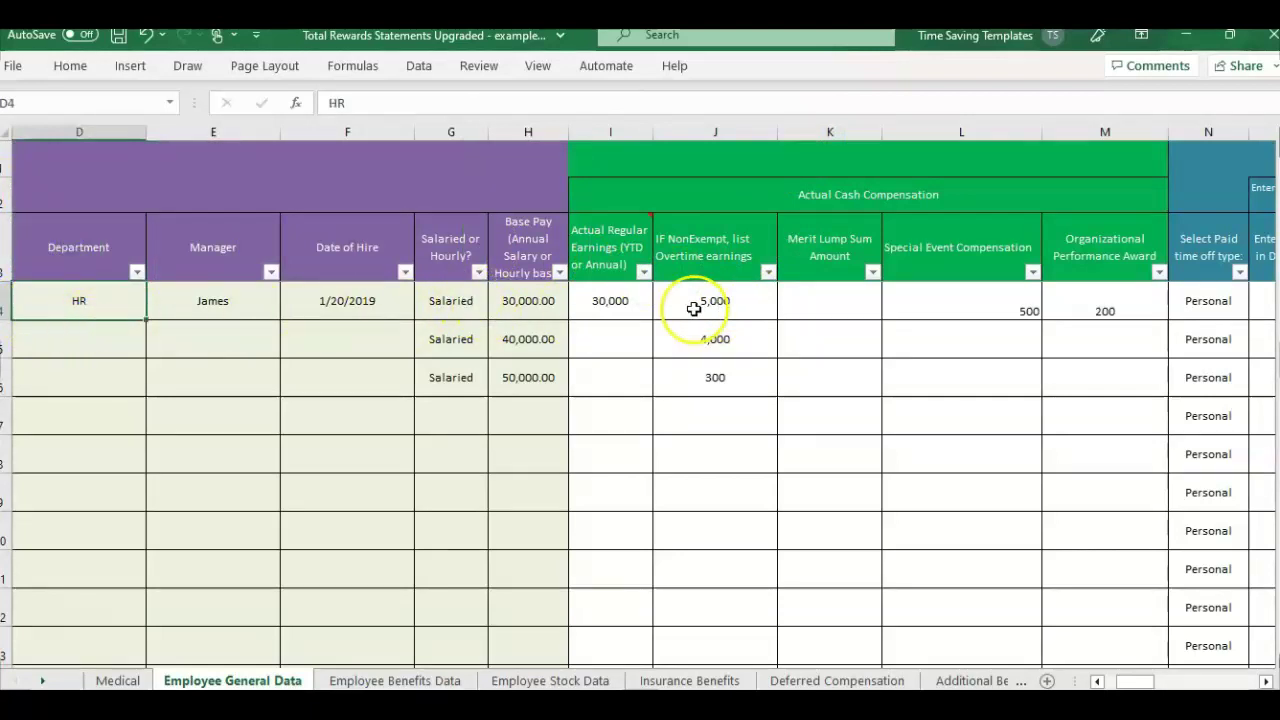
{"action": "left_click", "coordinate": [724, 293]}
{"action": "left_click", "coordinate": [745, 242]}
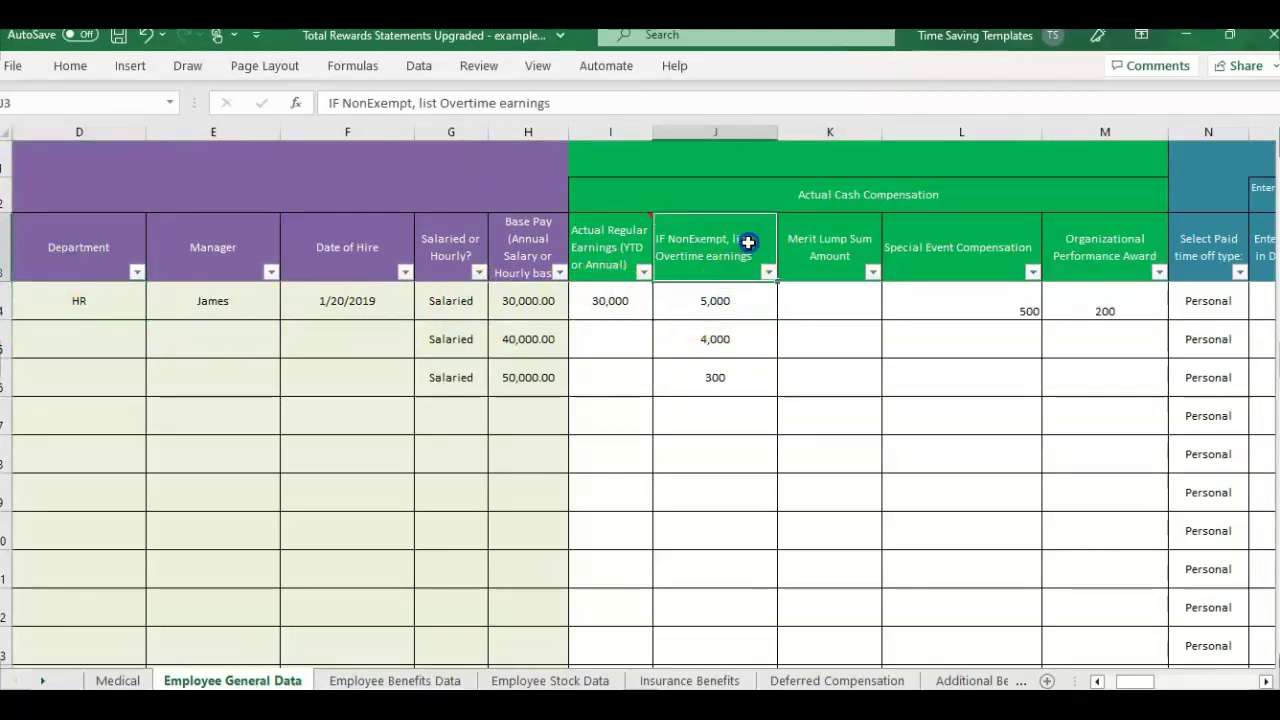
{"action": "left_click", "coordinate": [718, 333]}
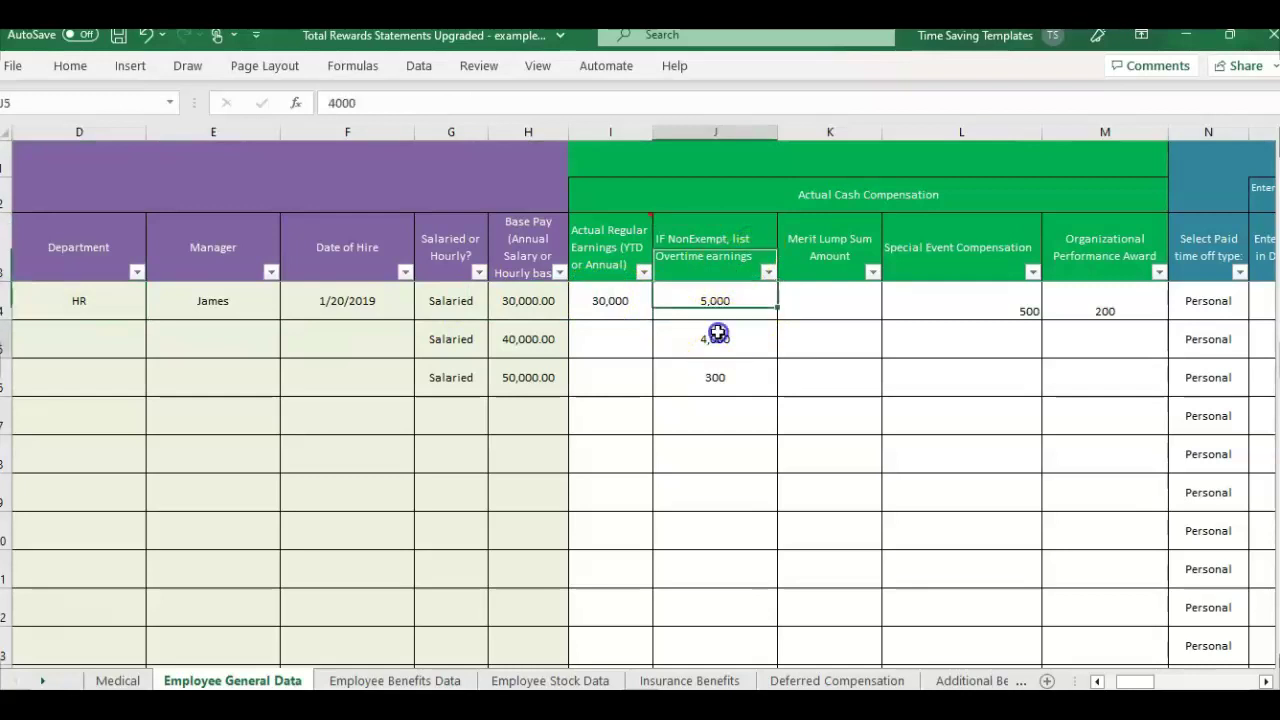
Insert a blank column K before the Merit Lump Sum Amount column
{"action": "left_click", "coordinate": [852, 132]}
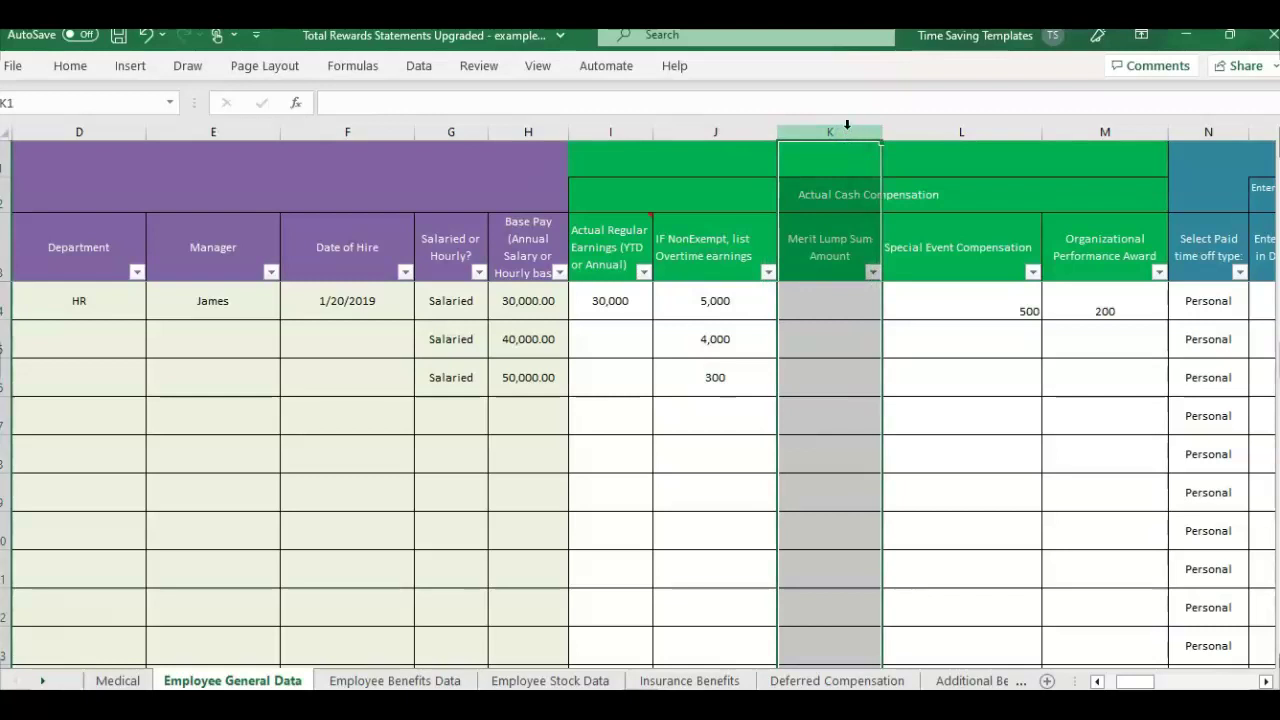
{"action": "right_click", "coordinate": [846, 128]}
{"action": "left_click", "coordinate": [943, 323]}
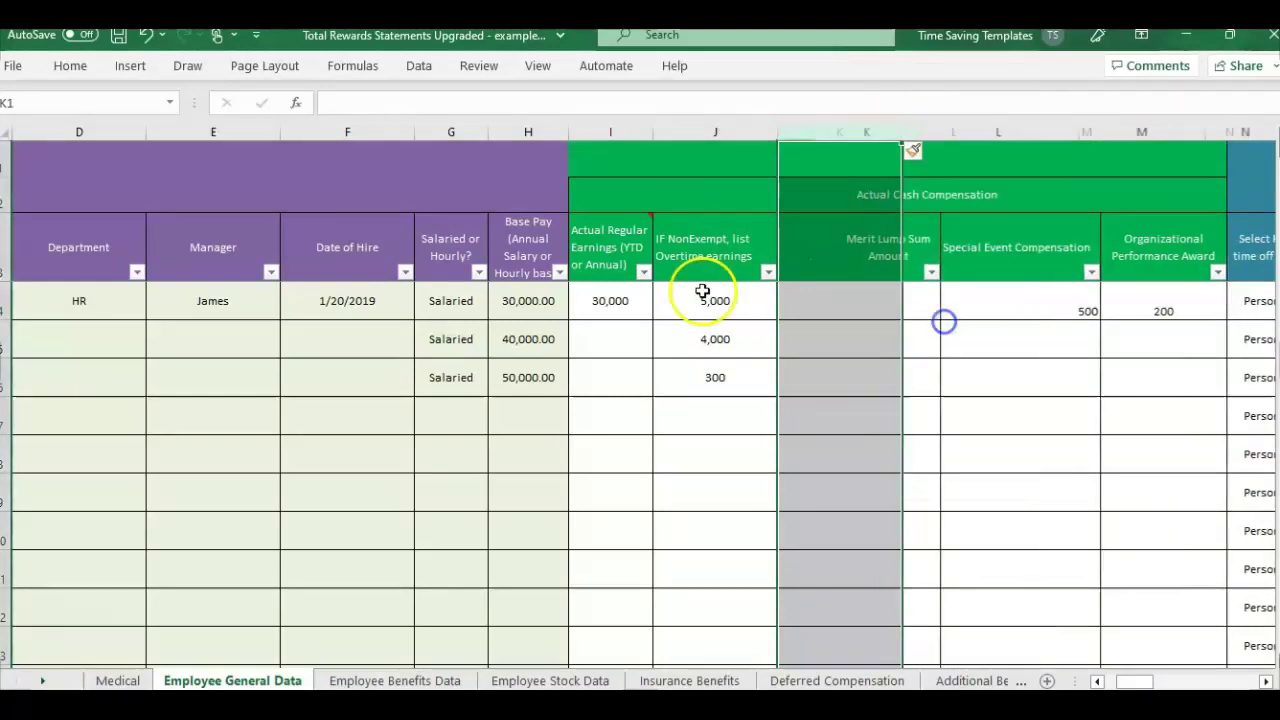
Start inserting a function into cell K4 and clear the function search field
{"action": "left_click", "coordinate": [857, 298]}
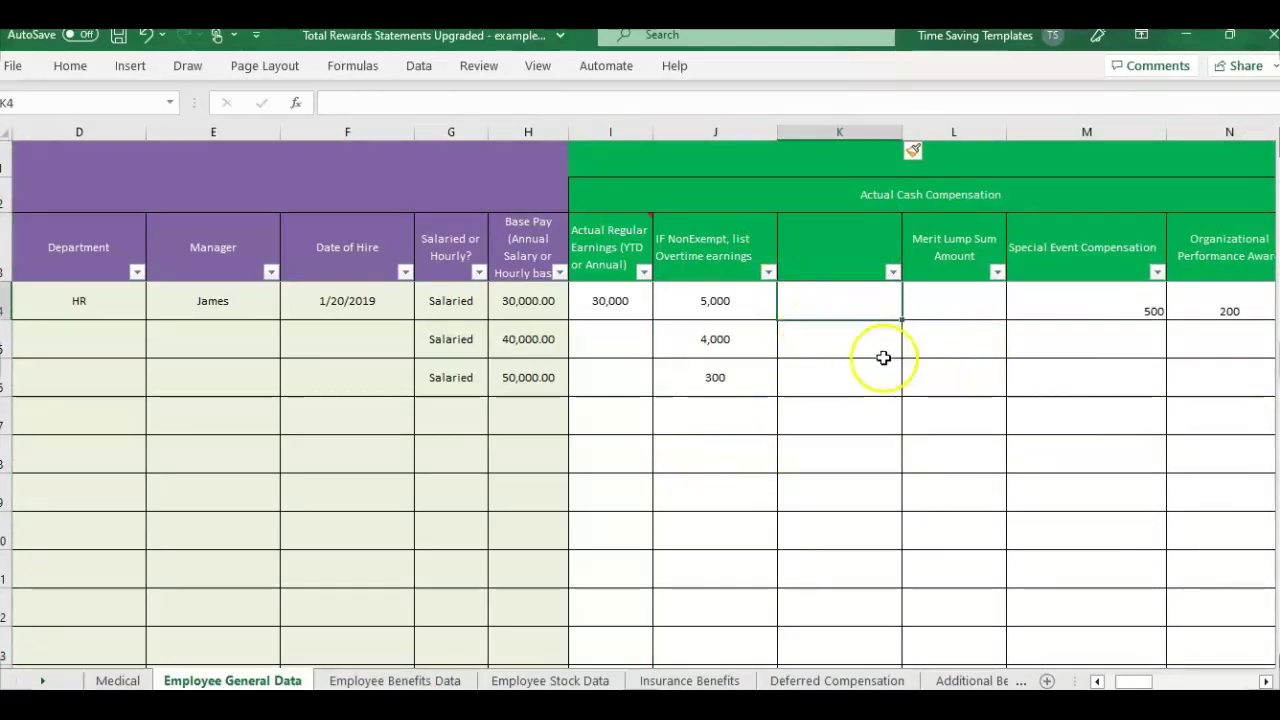
{"action": "left_click", "coordinate": [296, 106]}
{"action": "left_click", "coordinate": [734, 428]}
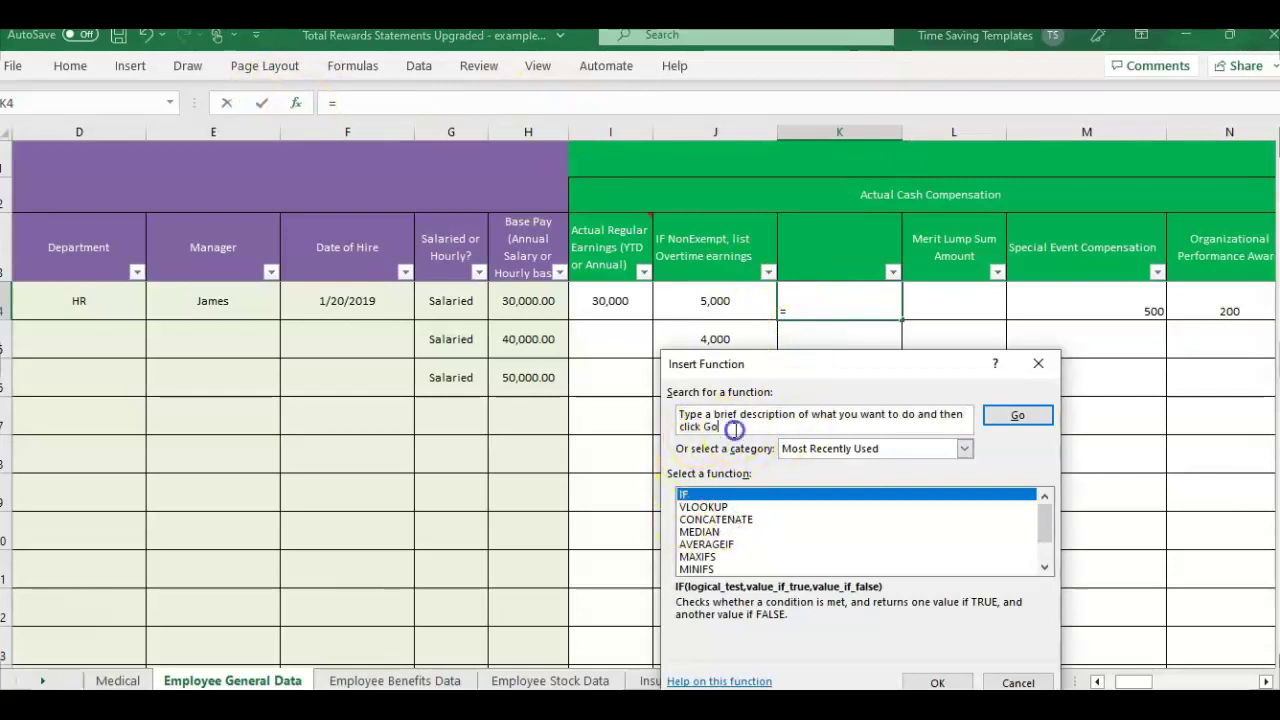
{"action": "key", "text": "ctrl+a"}
Search for 'if' and choose the IF function for K4
{"action": "type", "text": "if"}
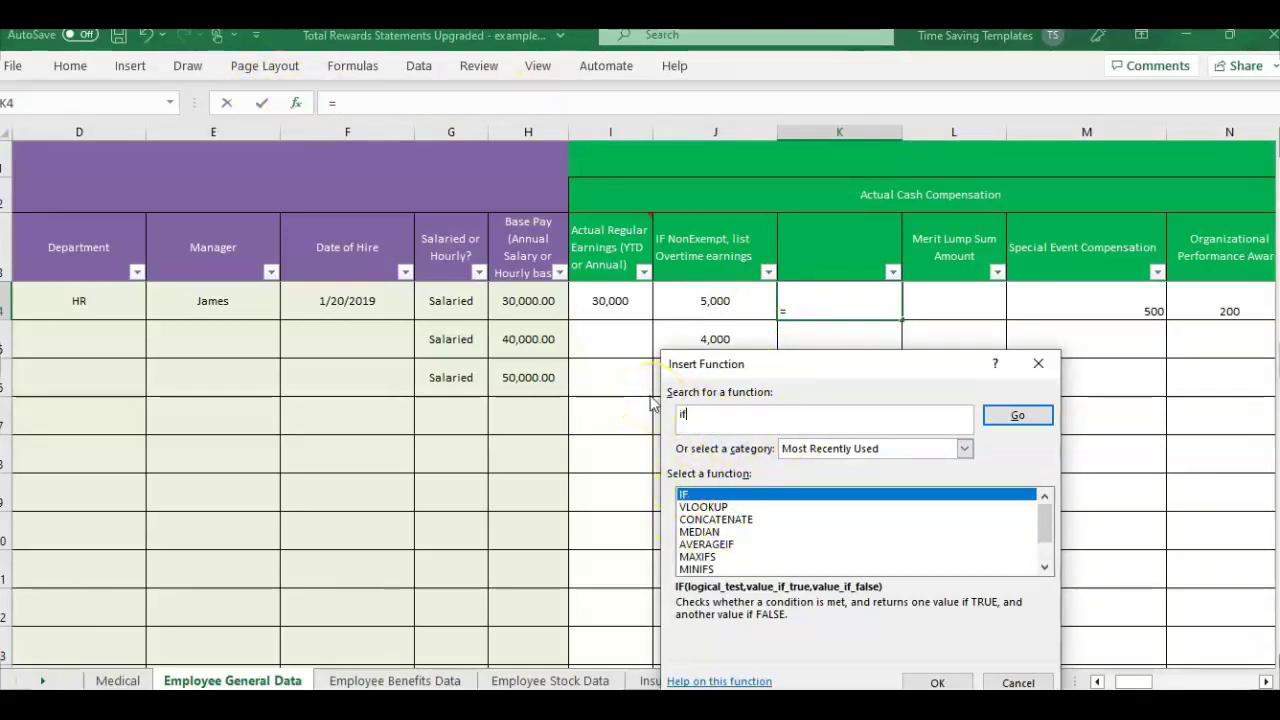
{"action": "left_click", "coordinate": [782, 496]}
{"action": "left_click", "coordinate": [940, 678]}
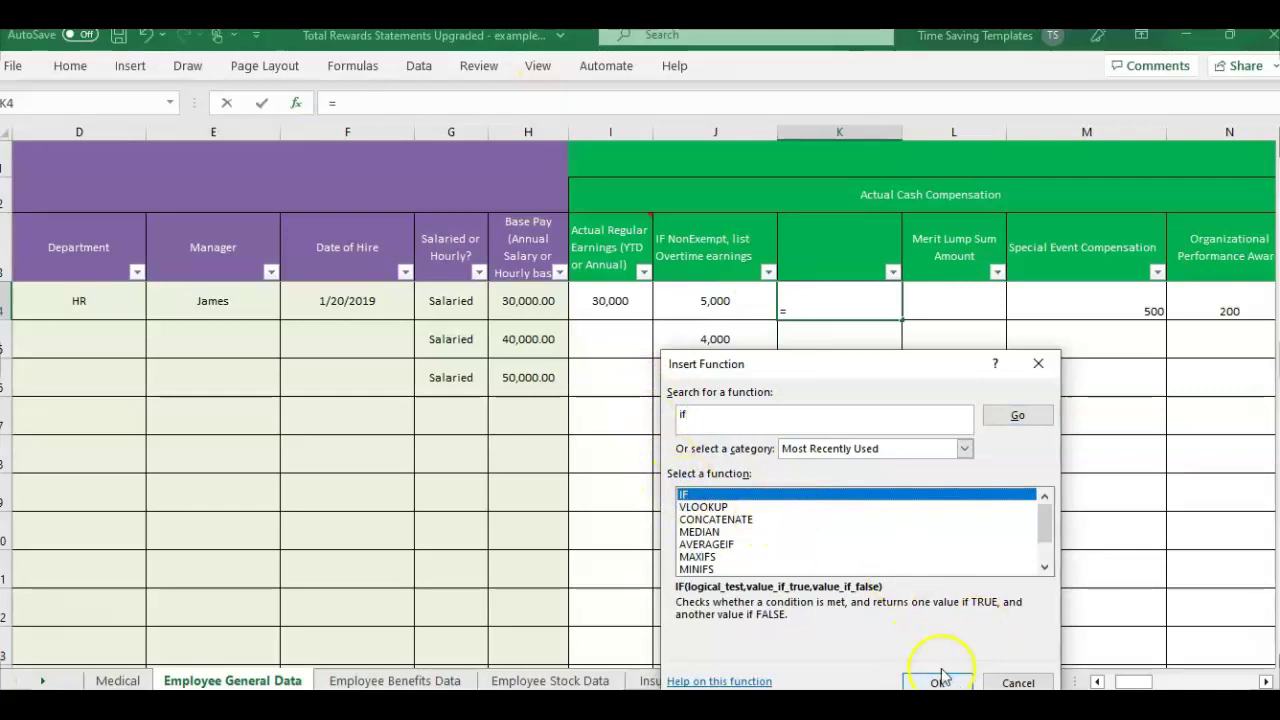
{"action": "left_click_drag", "start_coordinate": [871, 414], "coordinate": [1010, 372]}
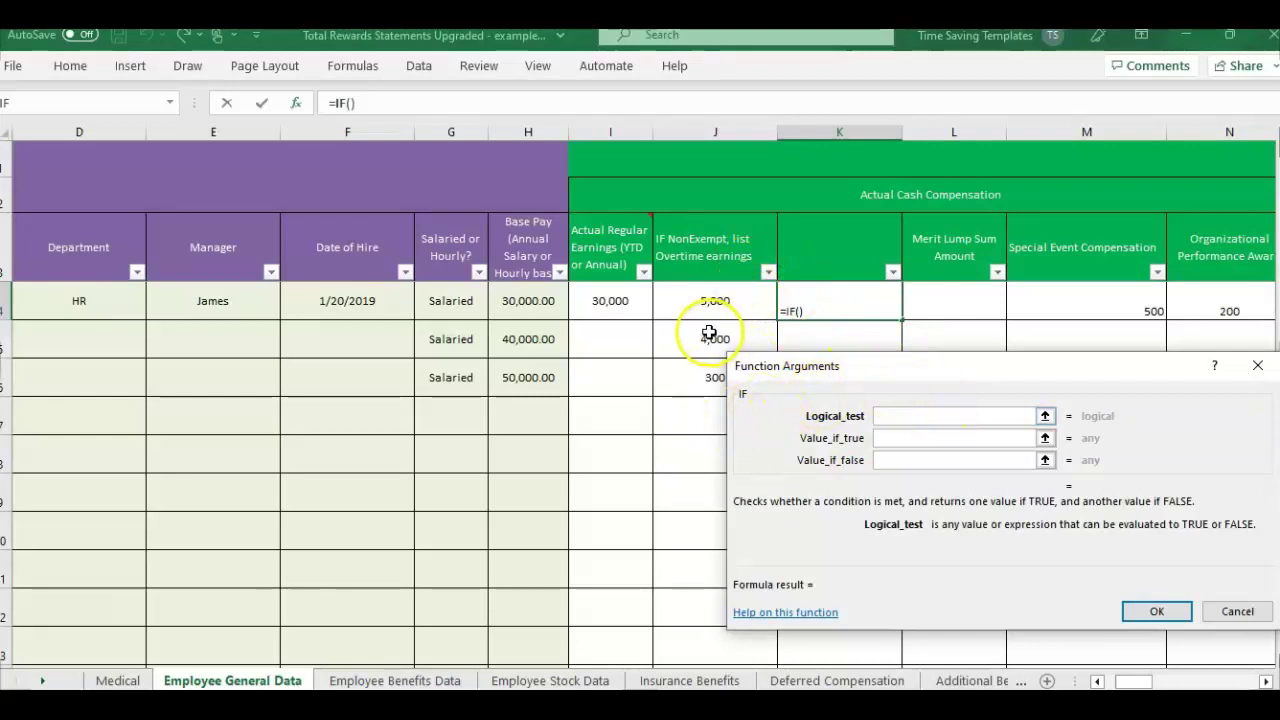
Set the IF arguments to J4>500, "check" and "ok"
{"action": "left_click", "coordinate": [704, 302]}
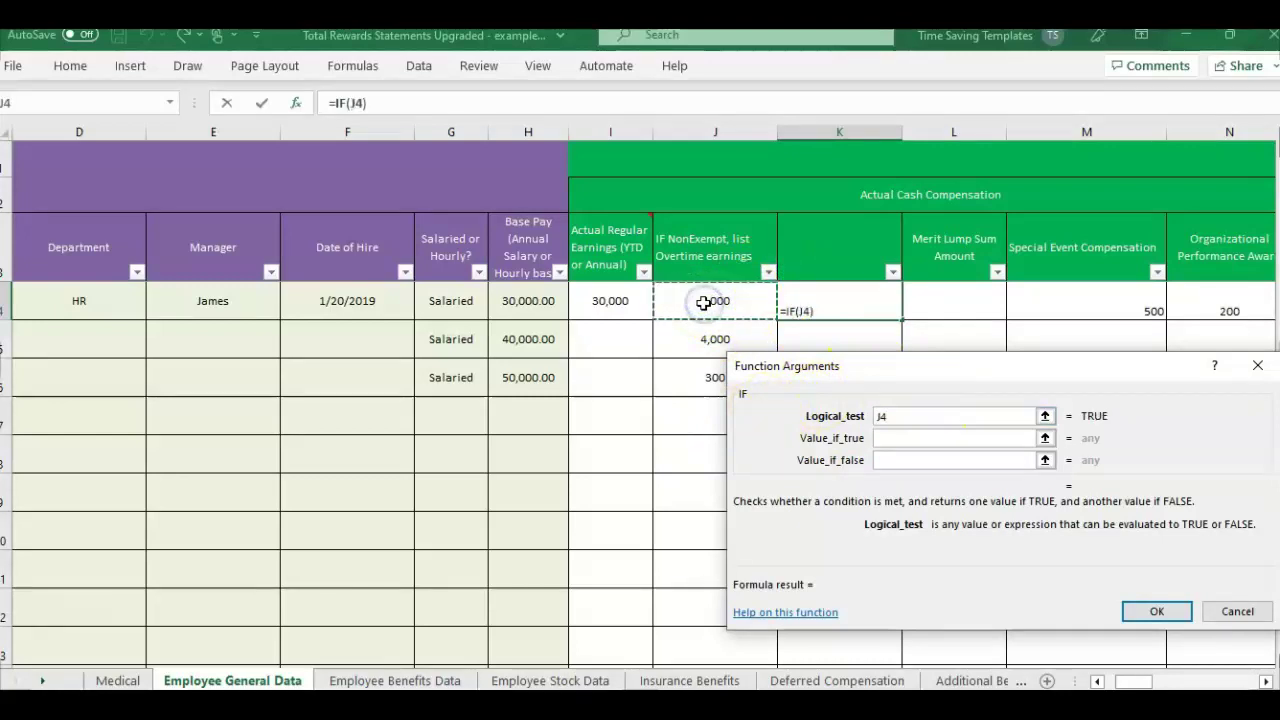
{"action": "type", "text": ">500"}
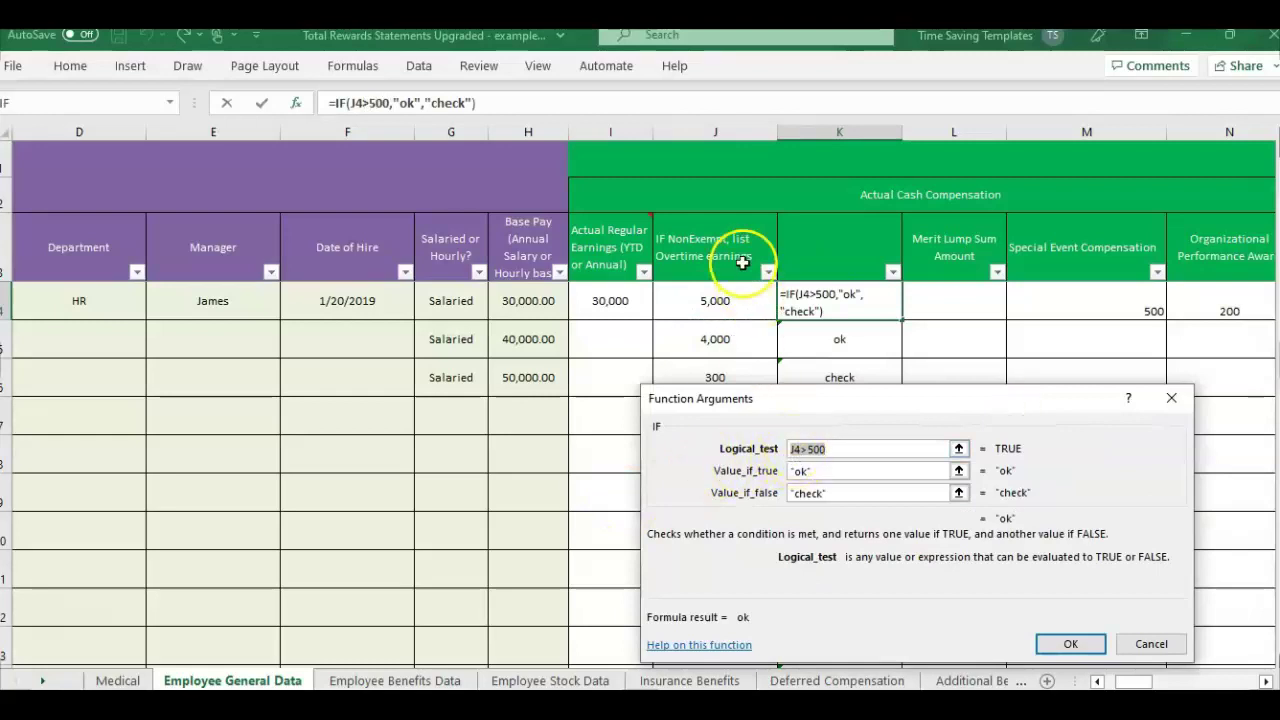
{"action": "left_click", "coordinate": [792, 471]}
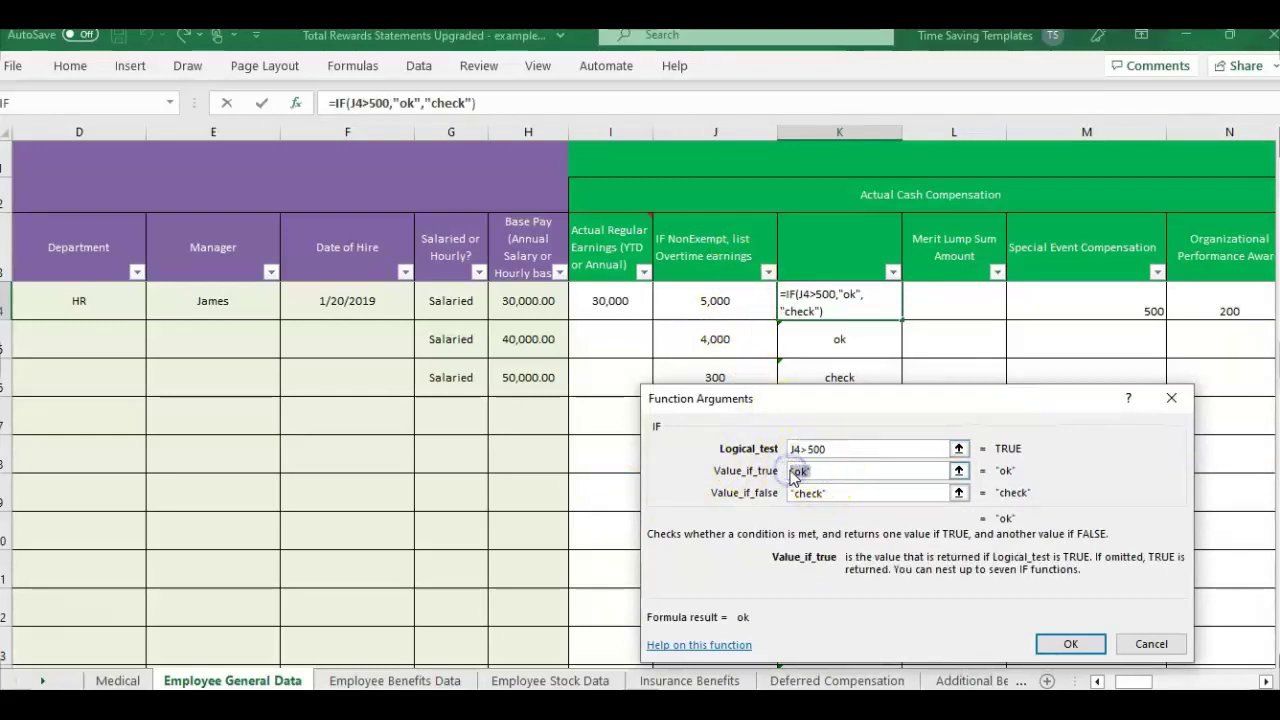
{"action": "type", "text": "check"}
{"action": "key", "text": "Tab"}
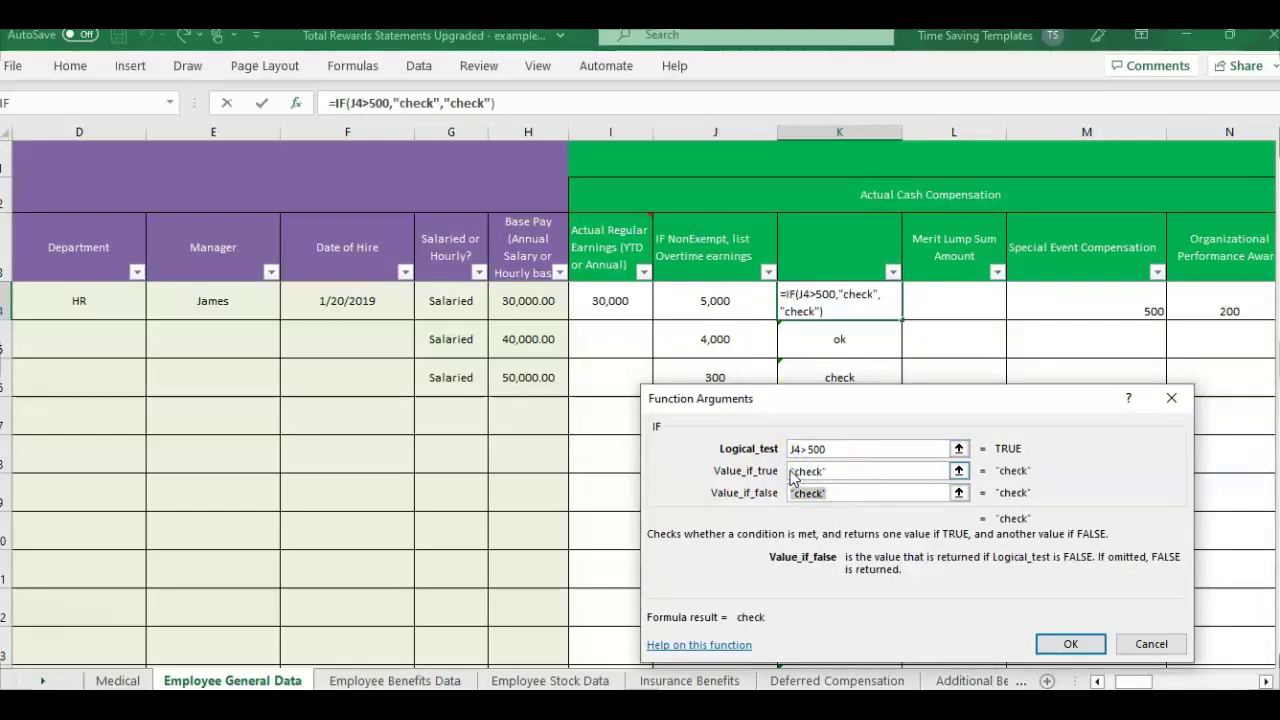
{"action": "type", "text": "ok"}
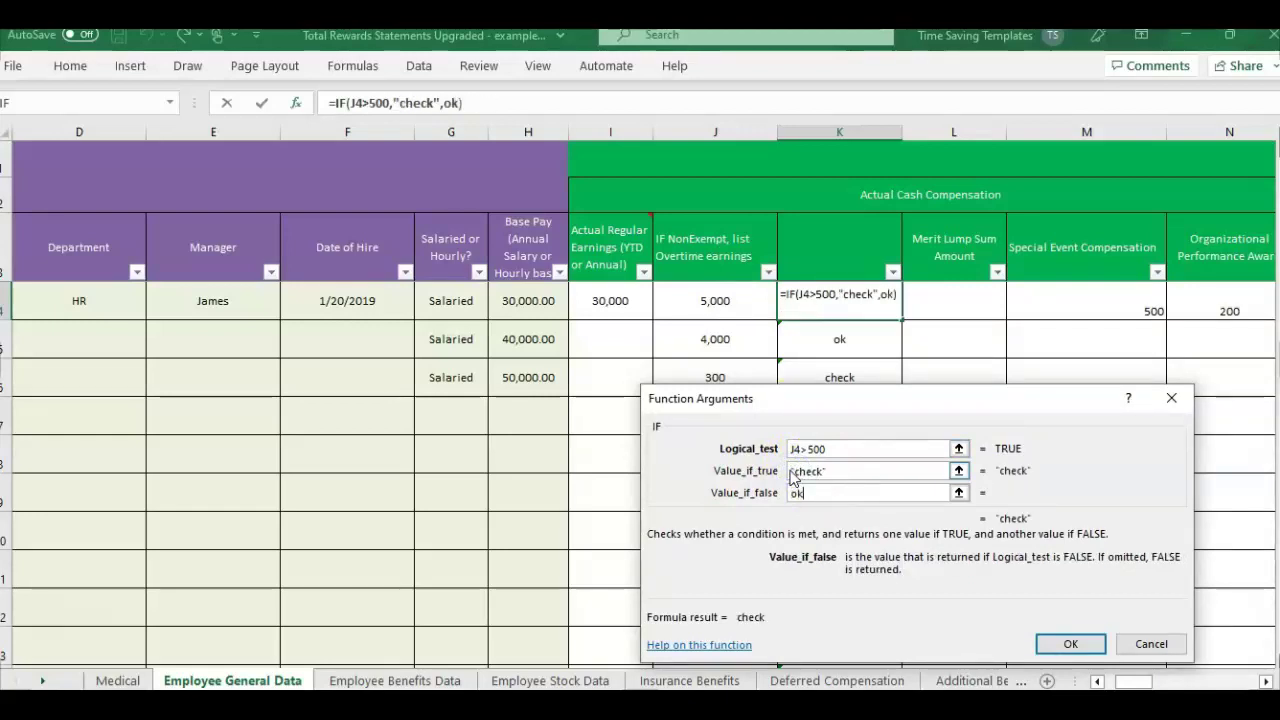
{"action": "left_click", "coordinate": [785, 522]}
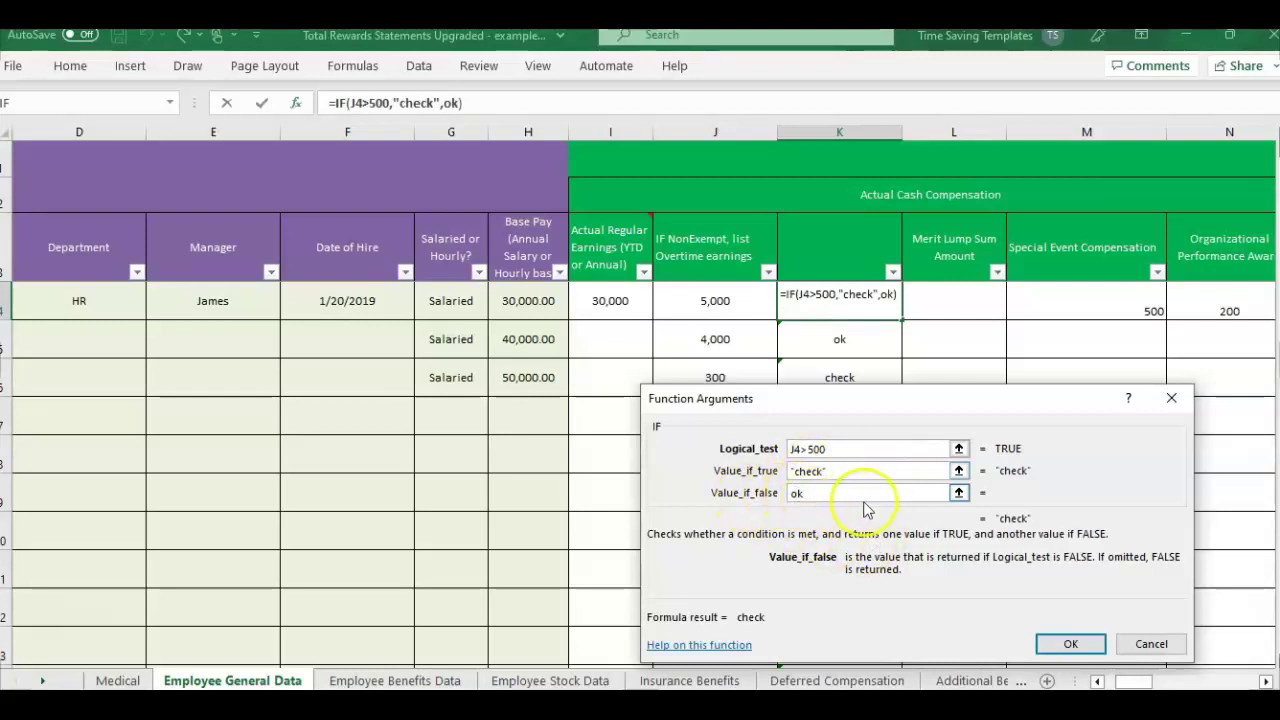
{"action": "left_click", "coordinate": [841, 474]}
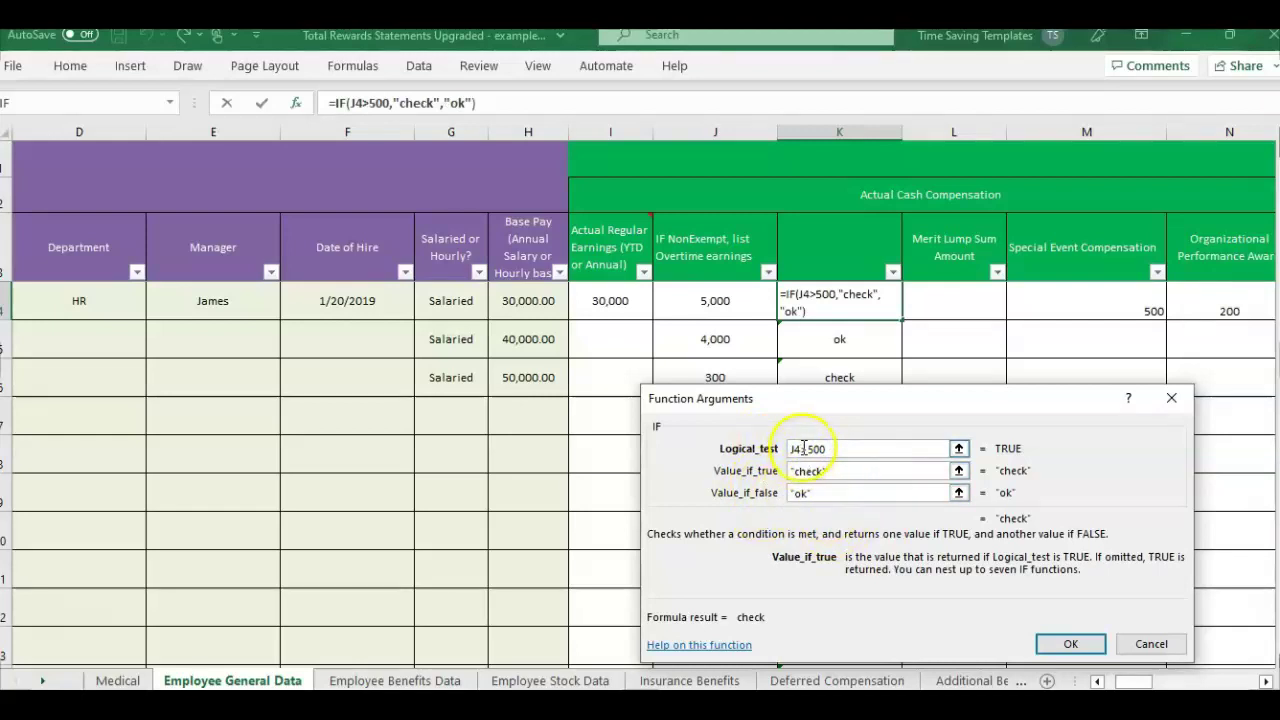
{"action": "left_click", "coordinate": [808, 449]}
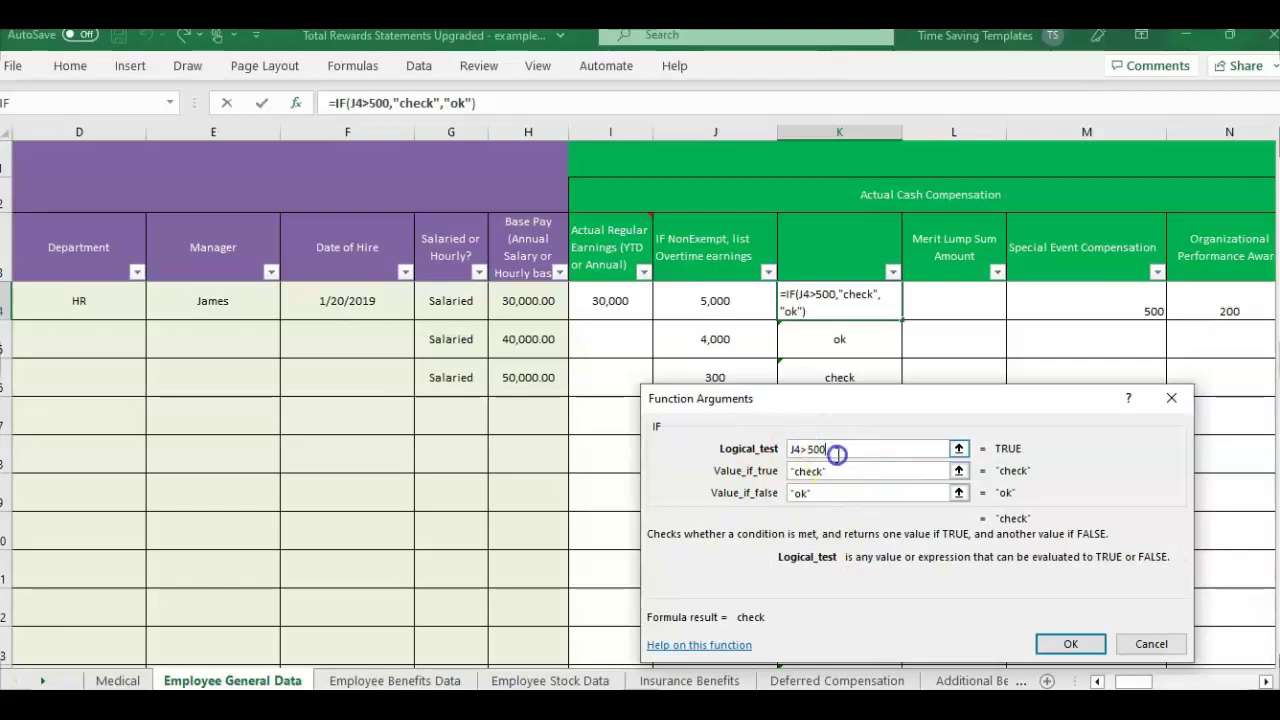
Confirm the IF formula down column K and title K3 'Check Overtime > 500'
{"action": "key", "text": "Return"}
{"action": "left_click", "coordinate": [740, 378]}
{"action": "left_click", "coordinate": [890, 385]}
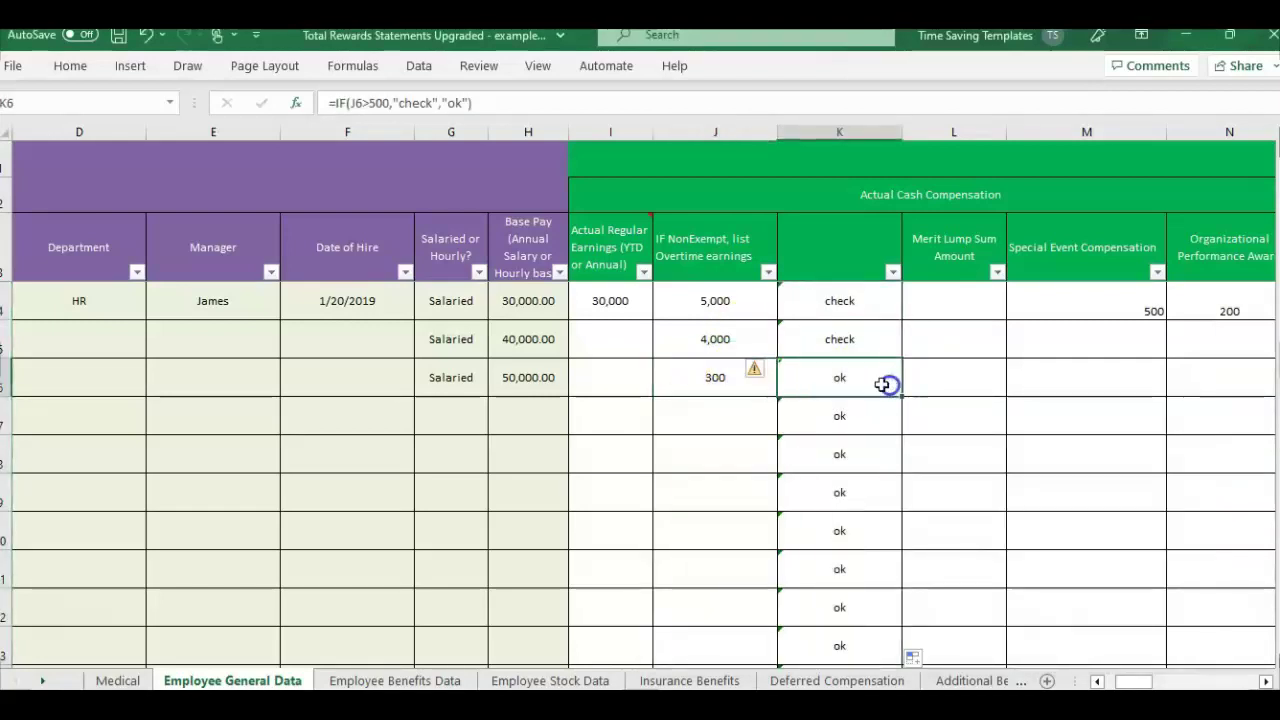
{"action": "left_click", "coordinate": [665, 380]}
{"action": "left_click_drag", "start_coordinate": [745, 305], "coordinate": [737, 334]}
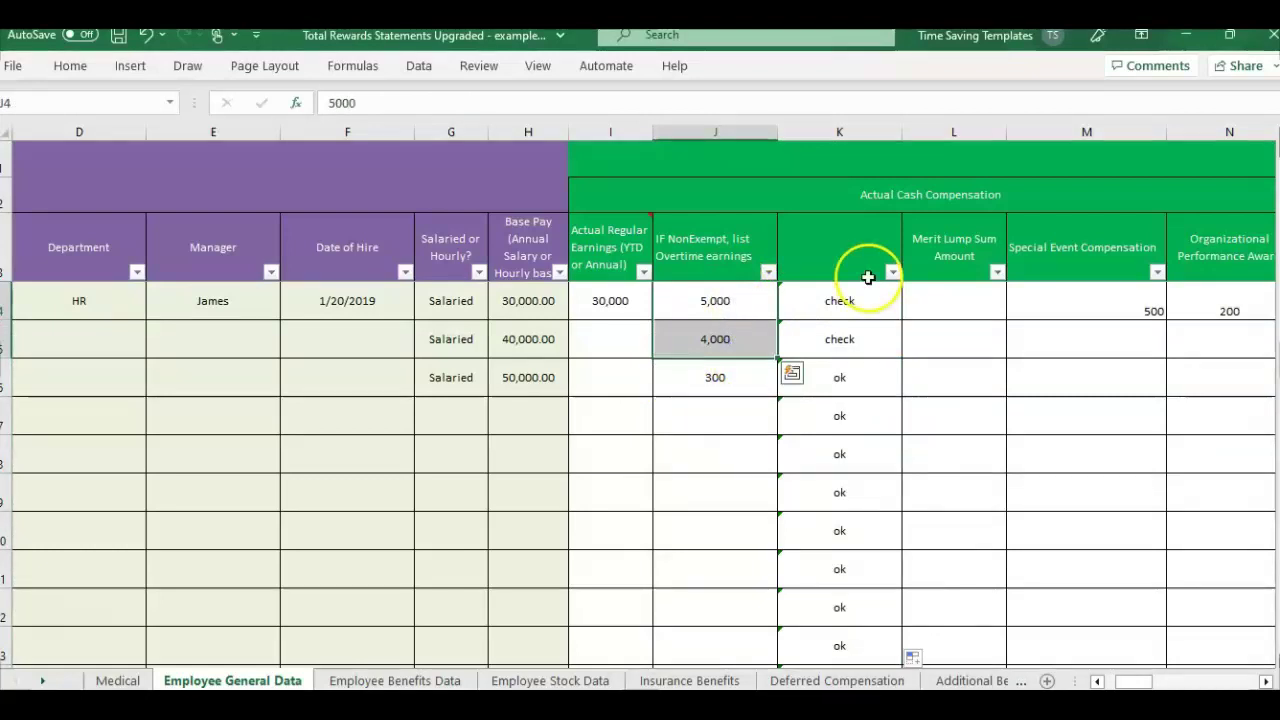
{"action": "left_click", "coordinate": [886, 252]}
{"action": "type", "text": "Check Overtime > 500"}
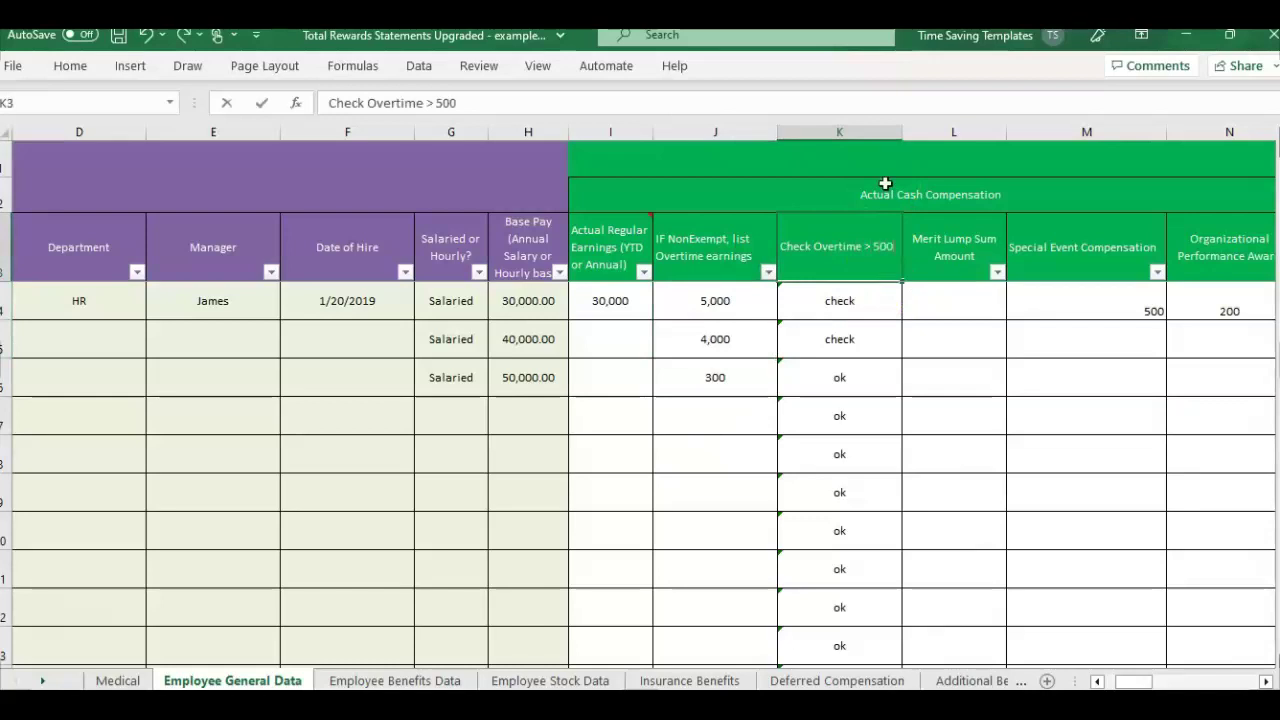
{"action": "key", "text": "Return"}
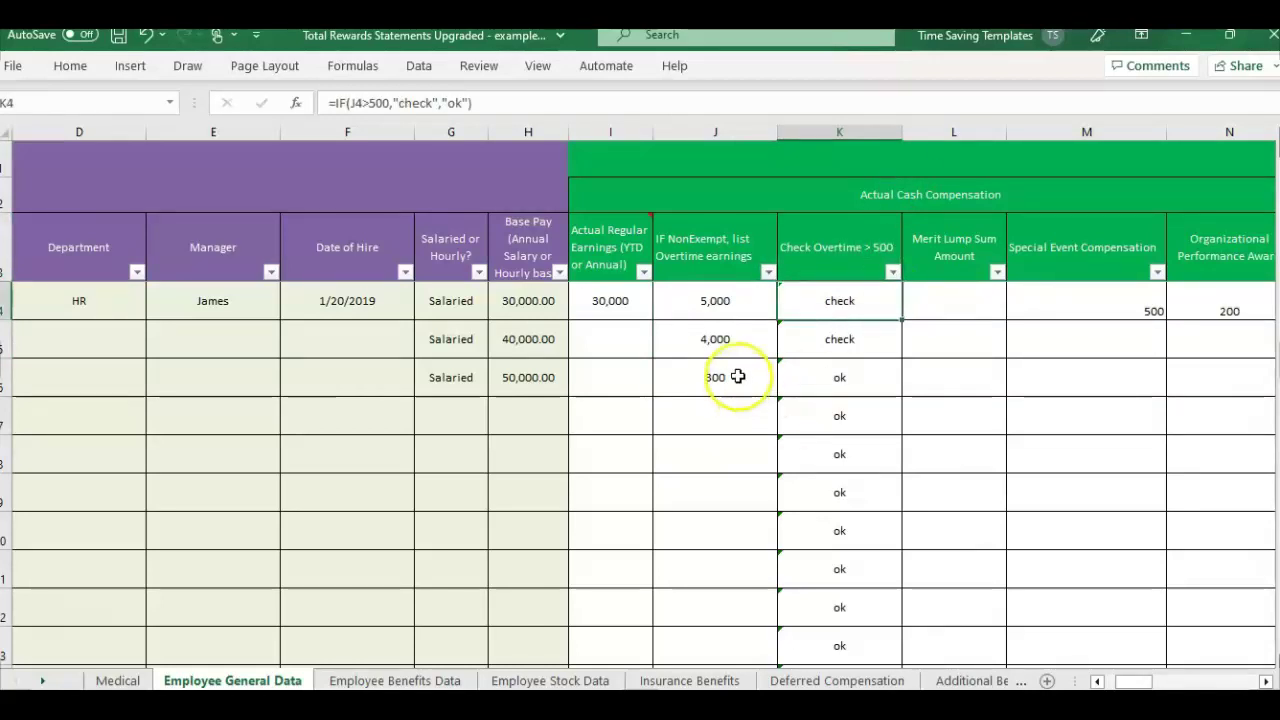
Filter the Check Overtime > 500 column to show only rows marked check
{"action": "left_click", "coordinate": [761, 302]}
{"action": "left_click_drag", "start_coordinate": [761, 302], "coordinate": [737, 317]}
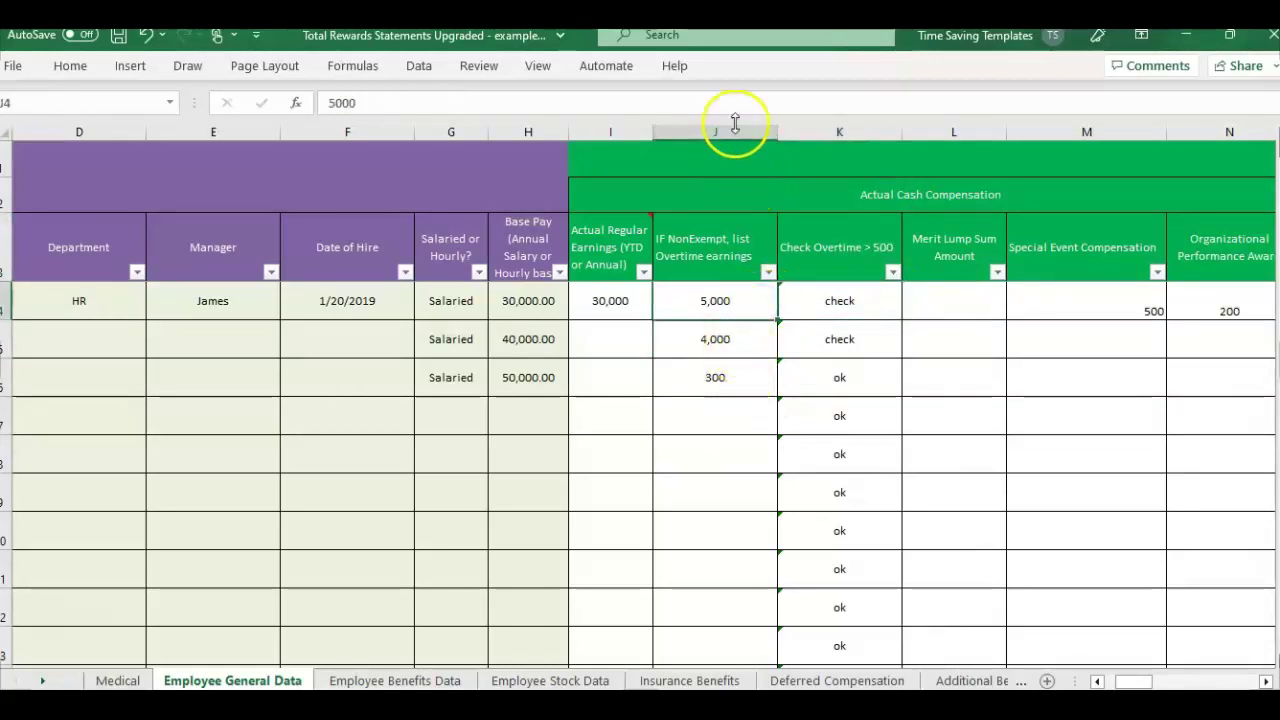
{"action": "left_click", "coordinate": [884, 240]}
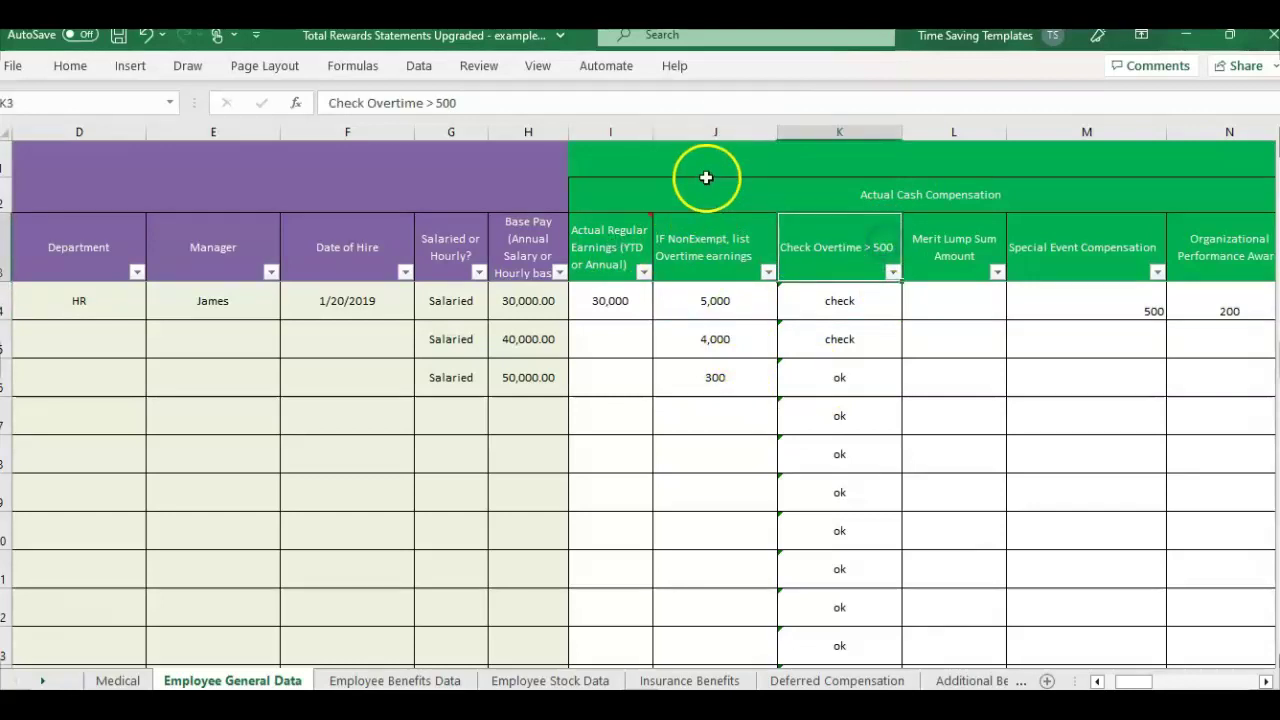
{"action": "left_click", "coordinate": [767, 271]}
{"action": "left_click", "coordinate": [892, 272]}
{"action": "left_click", "coordinate": [892, 272]}
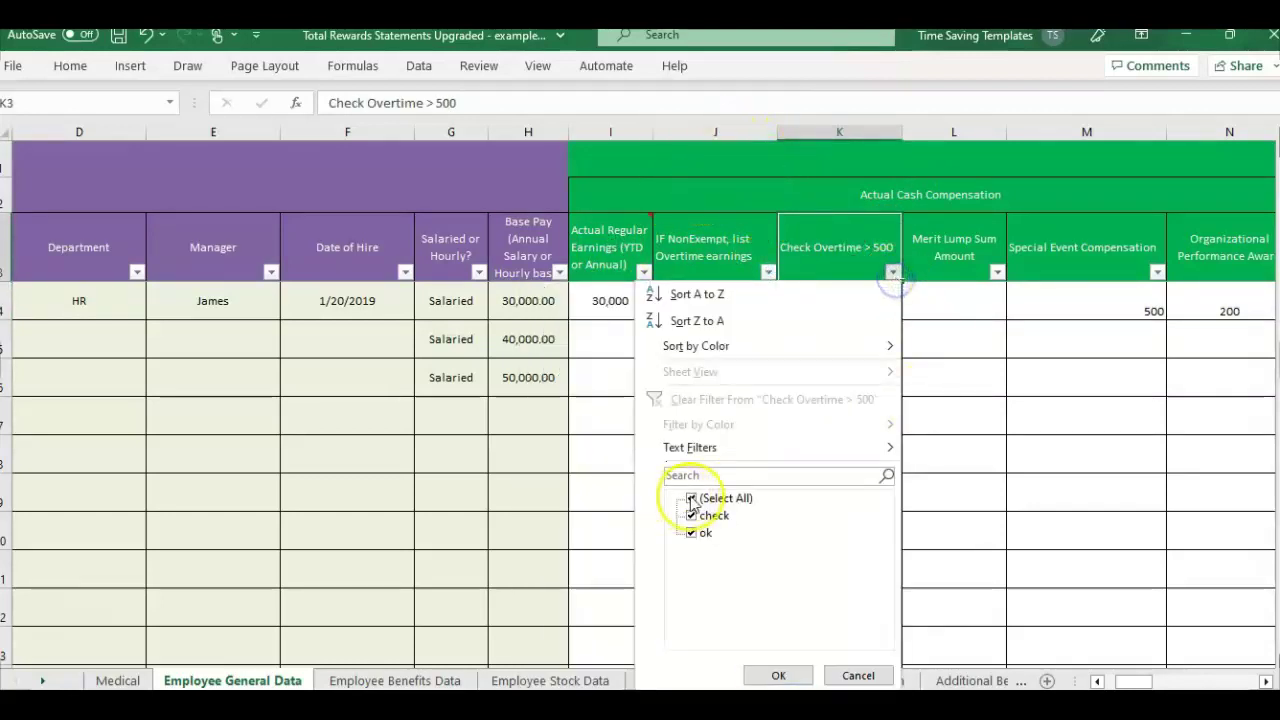
{"action": "left_click", "coordinate": [700, 532]}
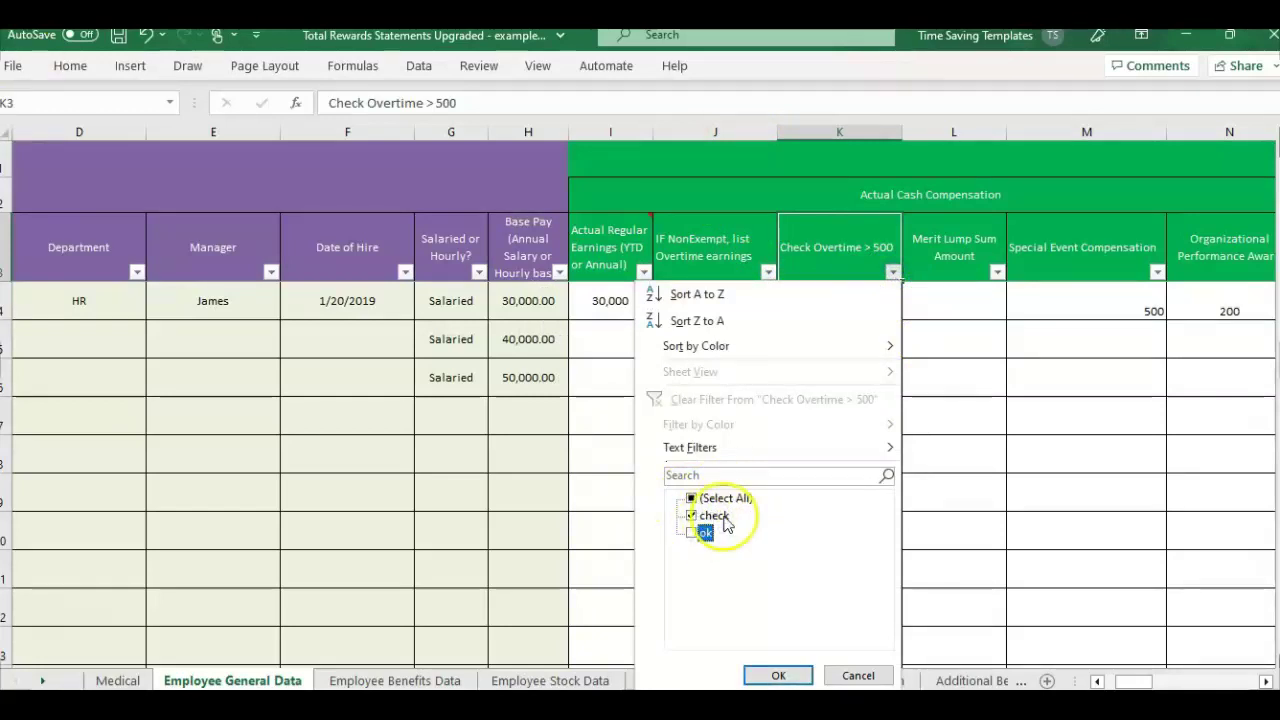
{"action": "left_click", "coordinate": [776, 674]}
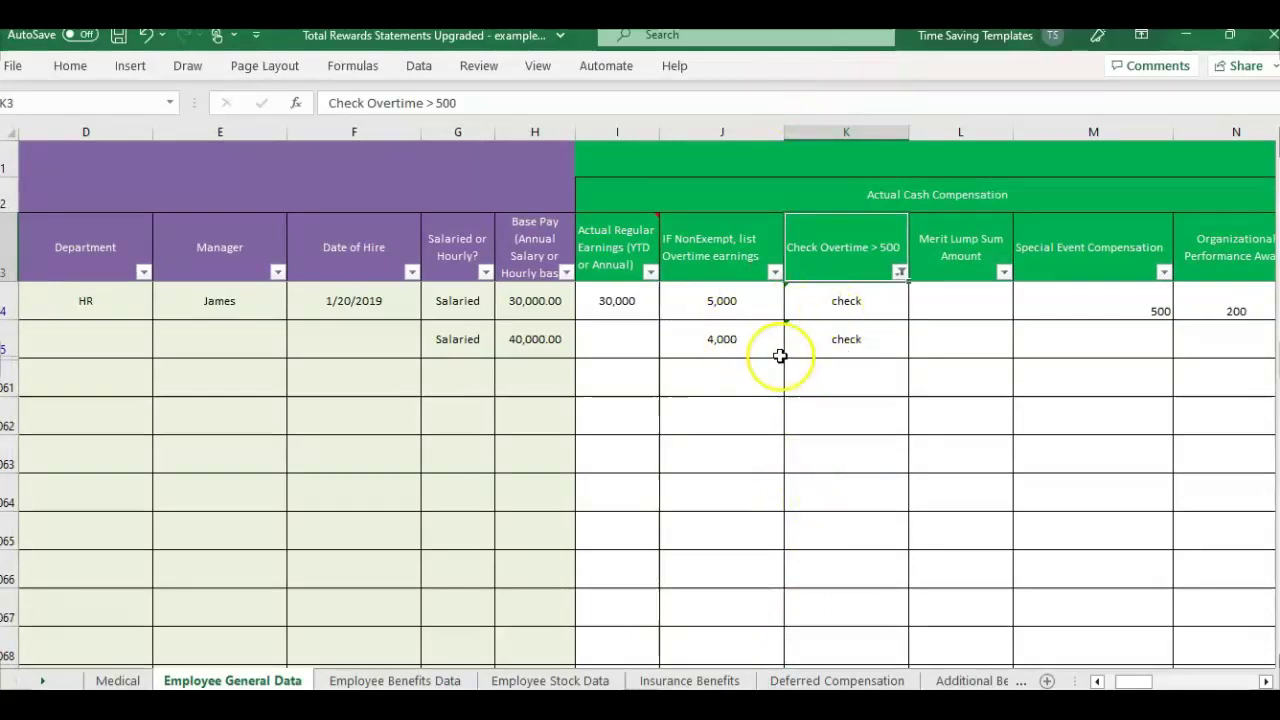
{"action": "key", "text": "ctrl+F1"}
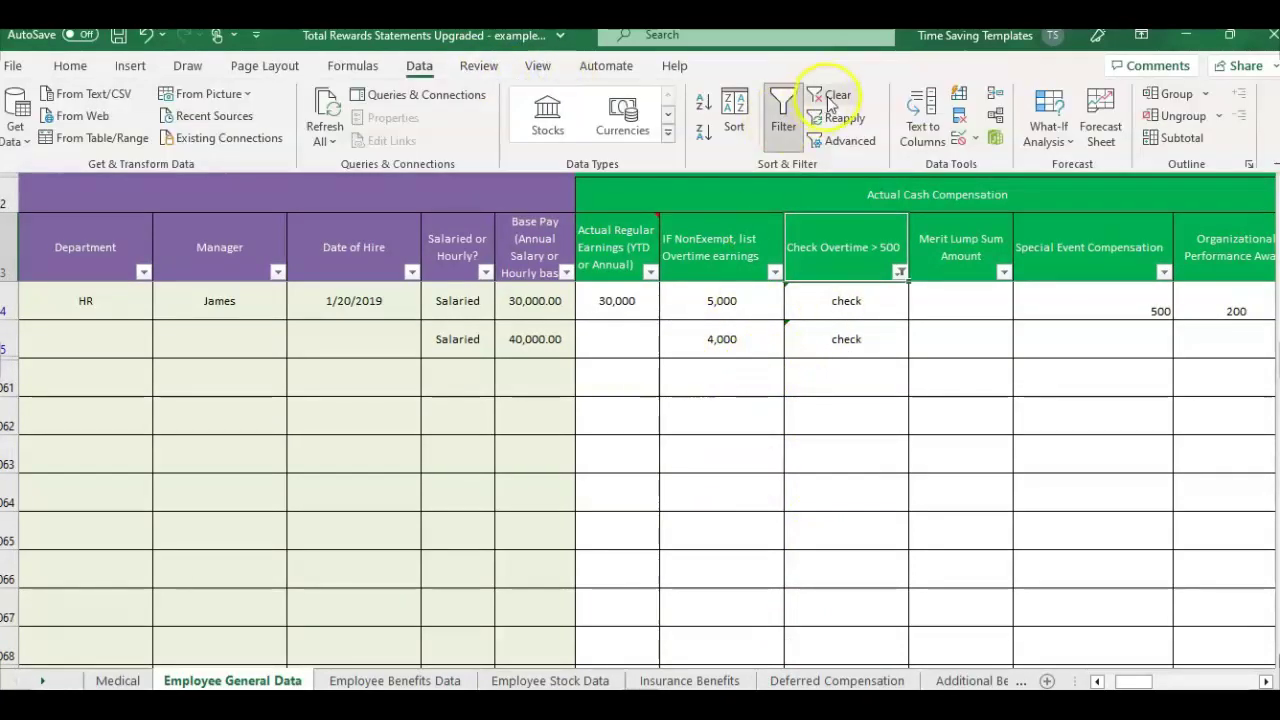
Clear the filter and highlight column K cells equal to 'check' with light red fill
{"action": "left_click", "coordinate": [830, 103]}
{"action": "left_click", "coordinate": [849, 131]}
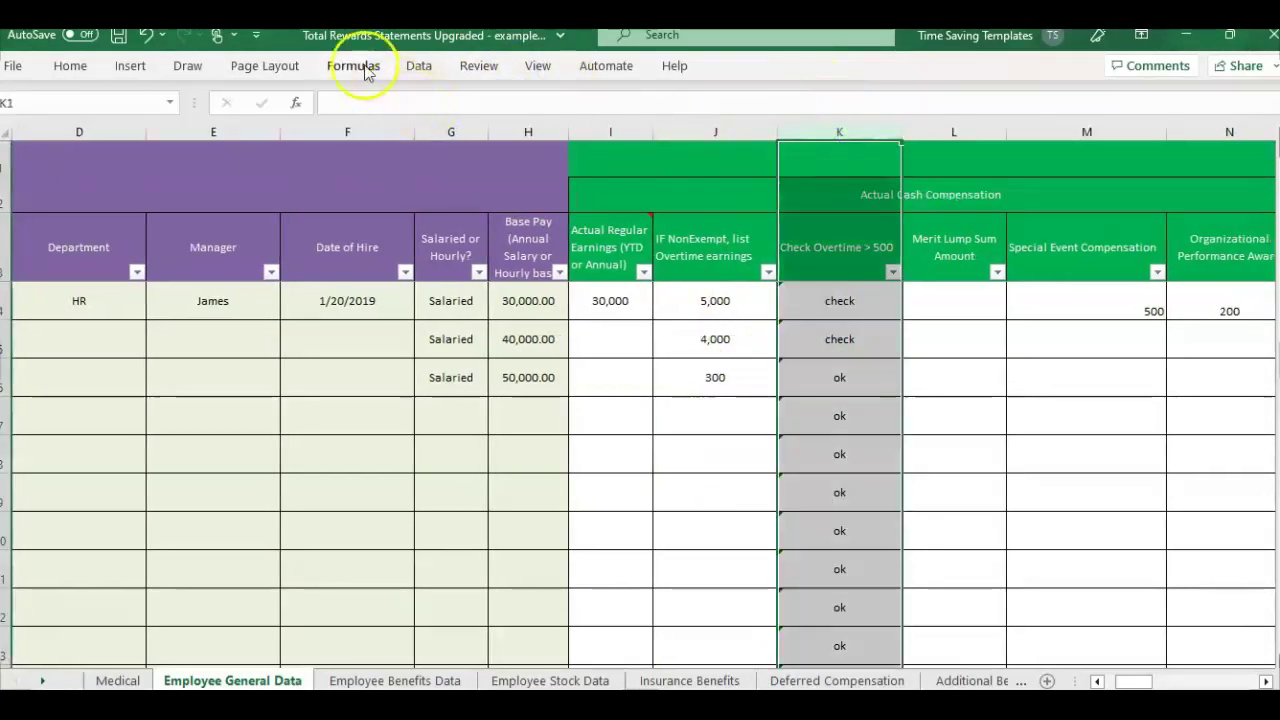
{"action": "left_click", "coordinate": [70, 65]}
{"action": "left_click", "coordinate": [762, 118]}
{"action": "mouse_move", "coordinate": [878, 188]}
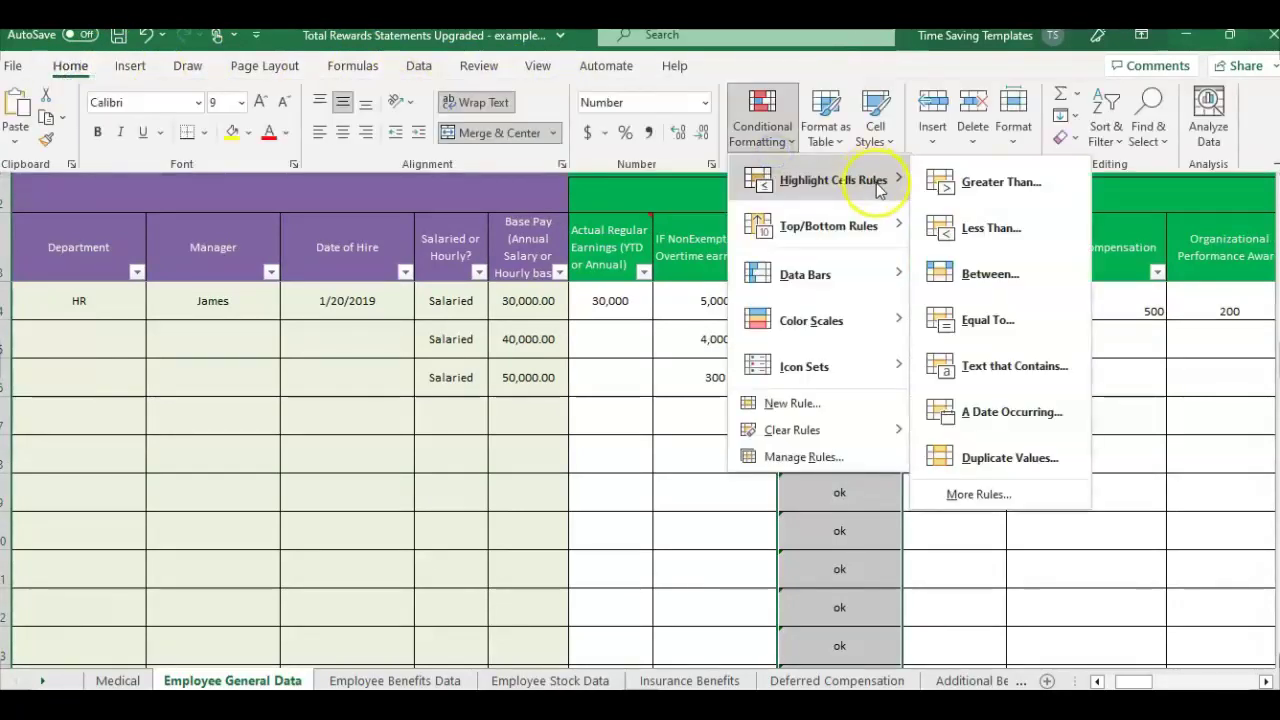
{"action": "left_click", "coordinate": [987, 320]}
{"action": "type", "text": "check"}
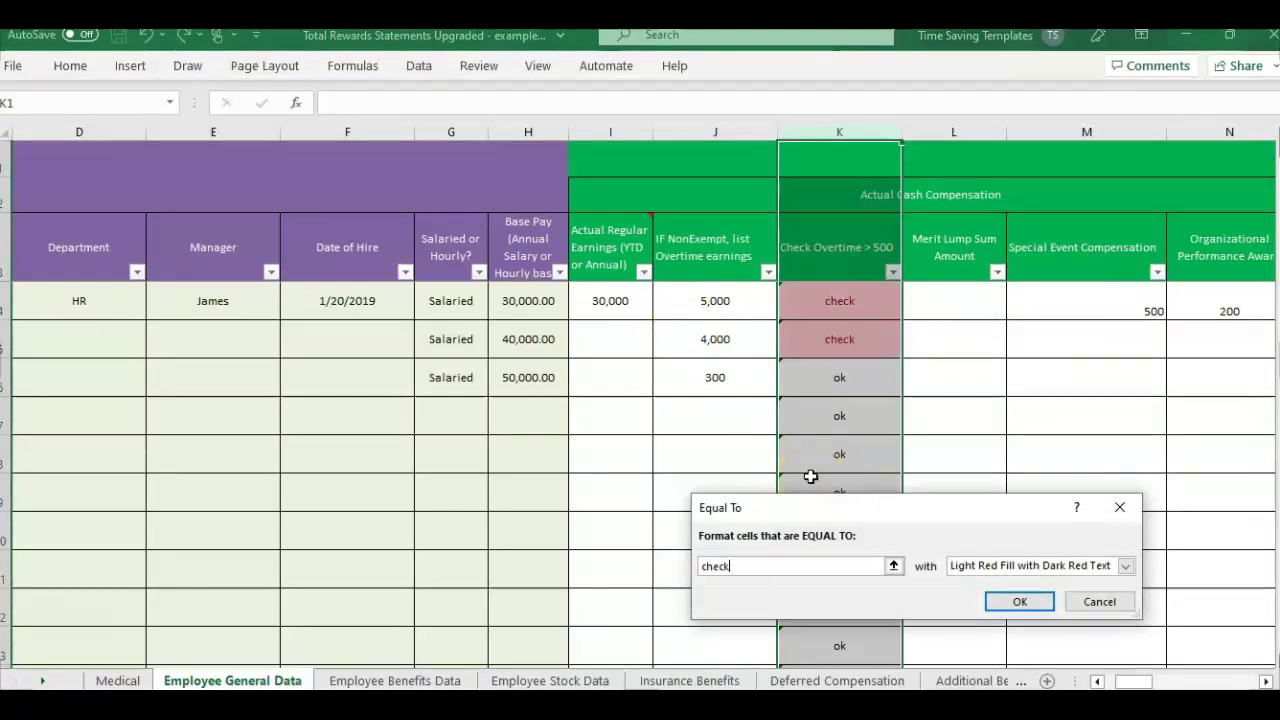
{"action": "left_click", "coordinate": [1019, 601]}
Review column J's filter options and the overtime and Check Overtime headers
{"action": "left_click", "coordinate": [711, 362]}
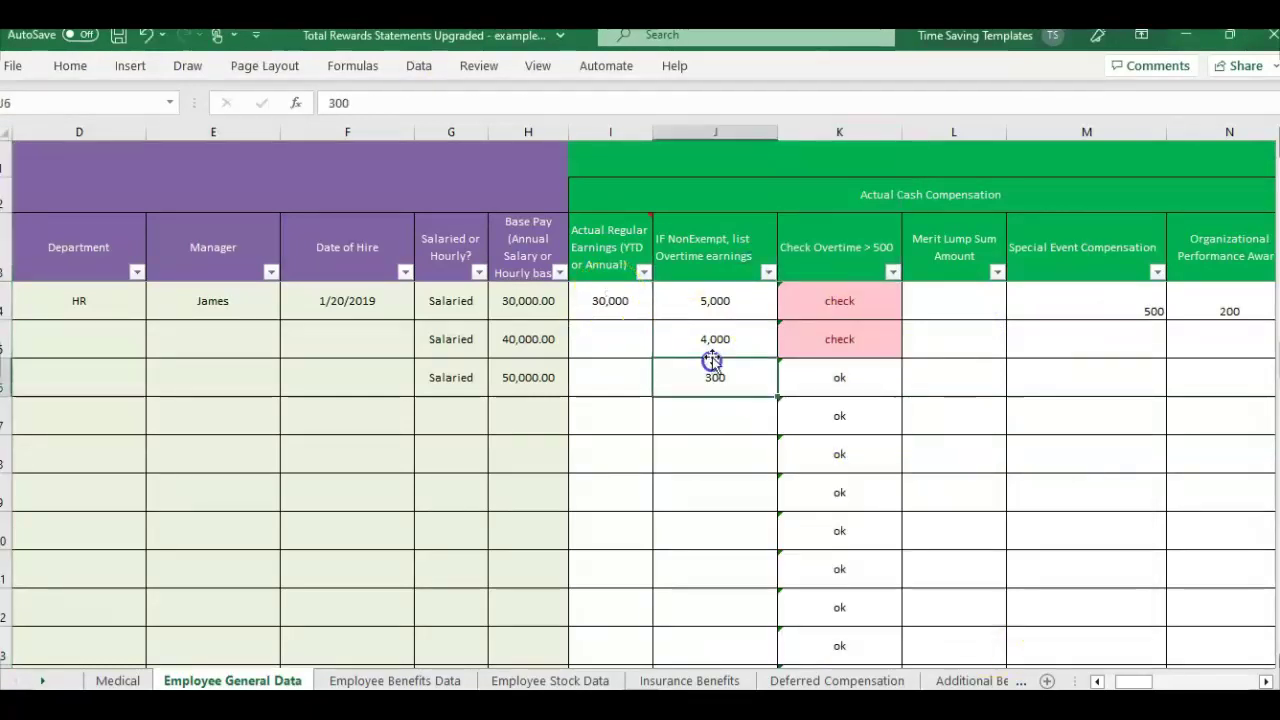
{"action": "left_click", "coordinate": [714, 225]}
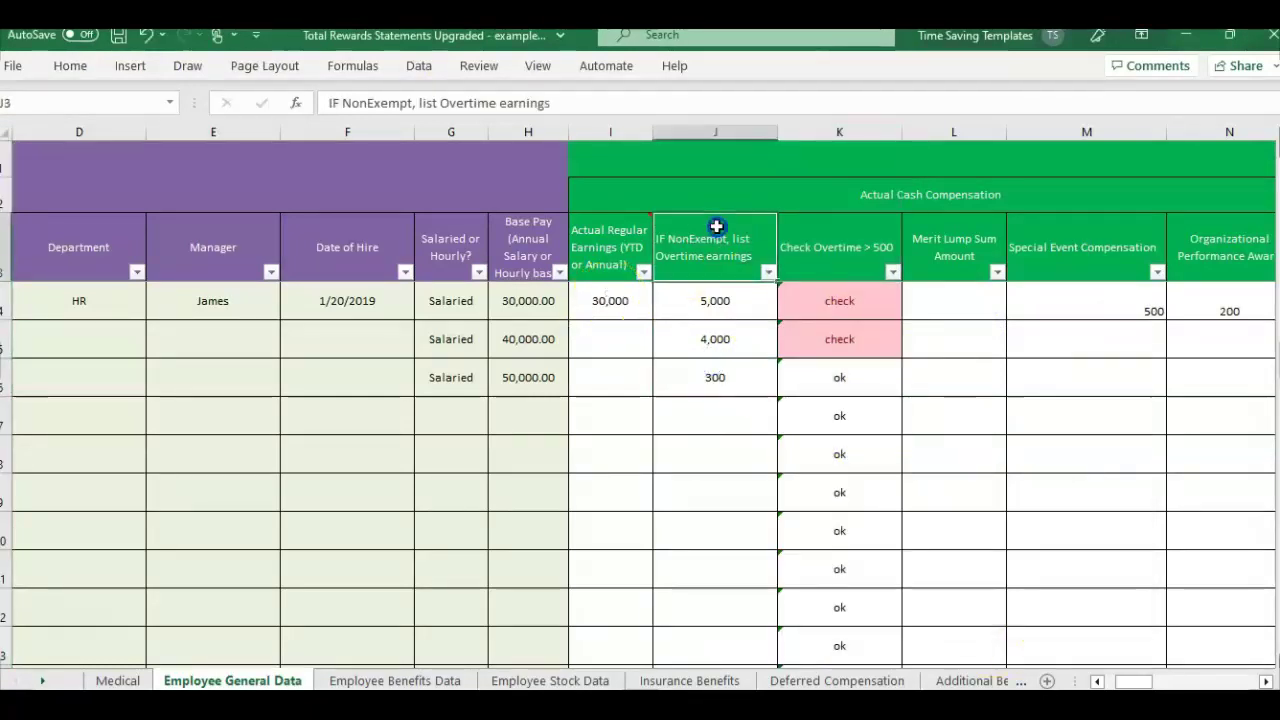
{"action": "left_click", "coordinate": [768, 274]}
{"action": "mouse_move", "coordinate": [729, 449]}
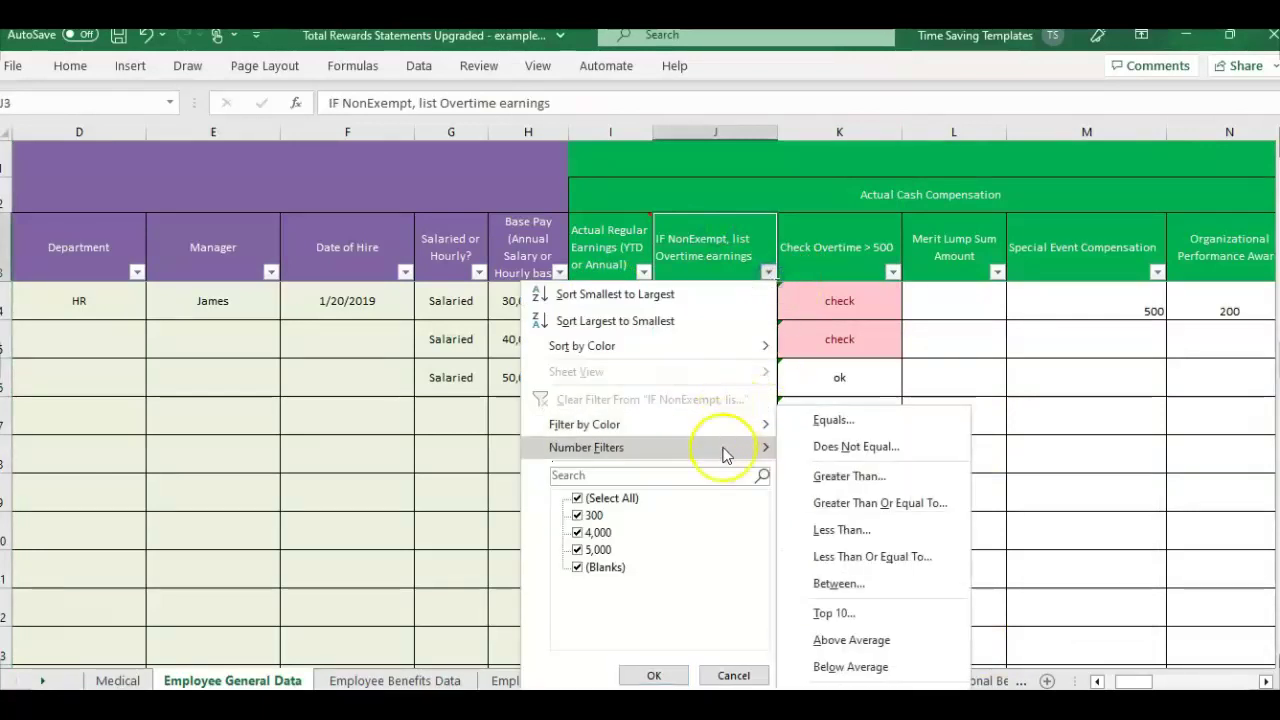
{"action": "left_click", "coordinate": [735, 182]}
{"action": "left_click", "coordinate": [718, 133]}
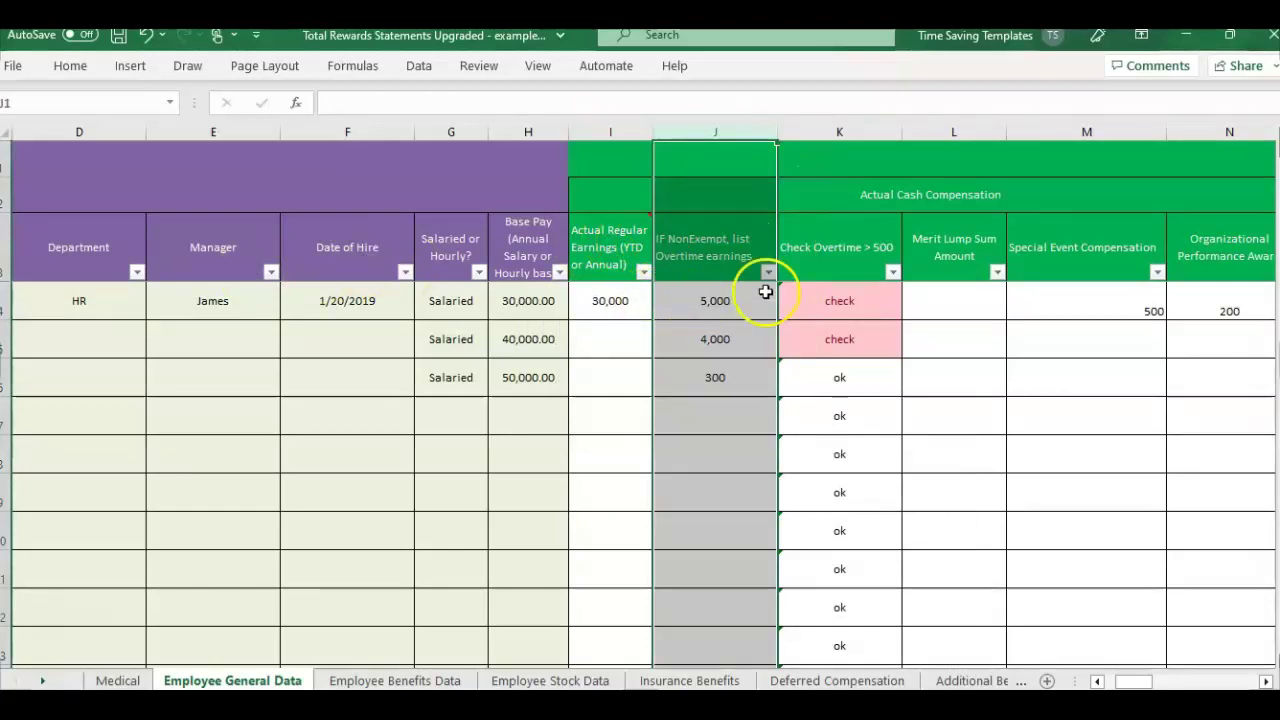
{"action": "left_click", "coordinate": [830, 262]}
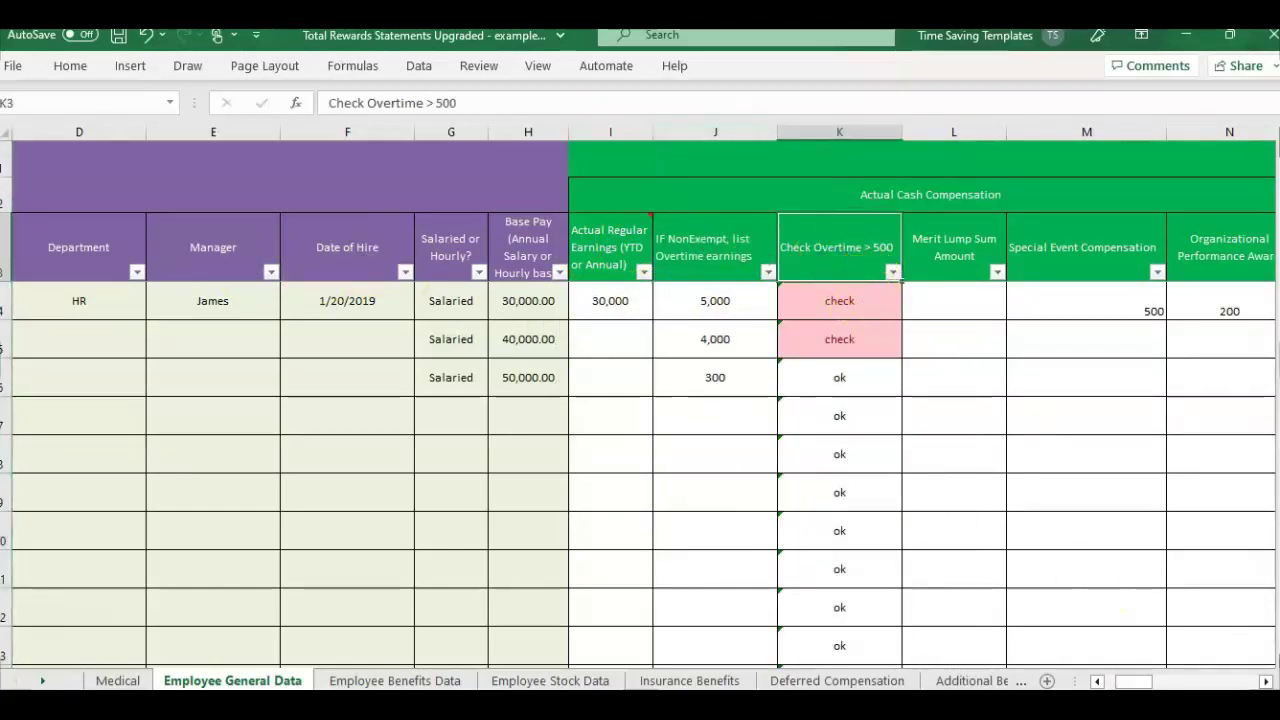
{"action": "scroll", "coordinate": [638, 397], "scroll_direction": "down", "scroll_amount": 1}
Inspect the IF formulas in K4:K10 against the overtime values in column J
{"action": "left_click", "coordinate": [767, 302]}
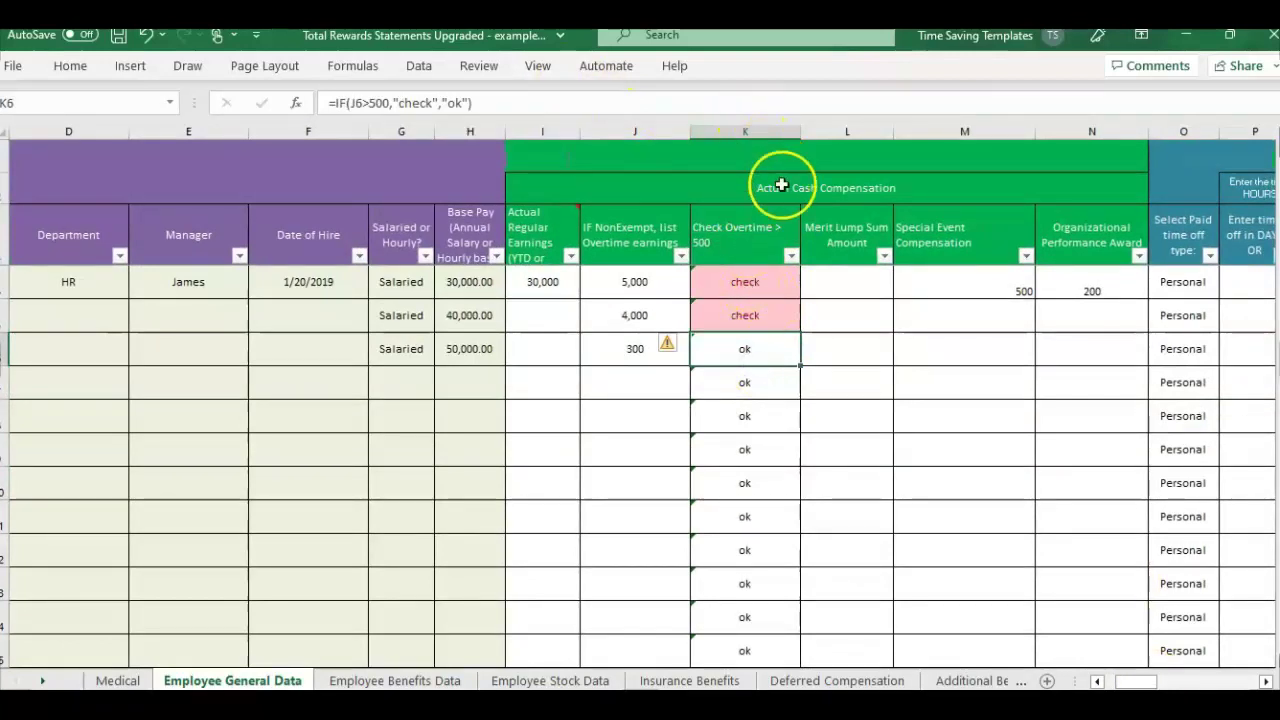
{"action": "left_click_drag", "start_coordinate": [770, 285], "coordinate": [781, 481]}
{"action": "left_click", "coordinate": [631, 286]}
{"action": "left_click", "coordinate": [526, 290]}
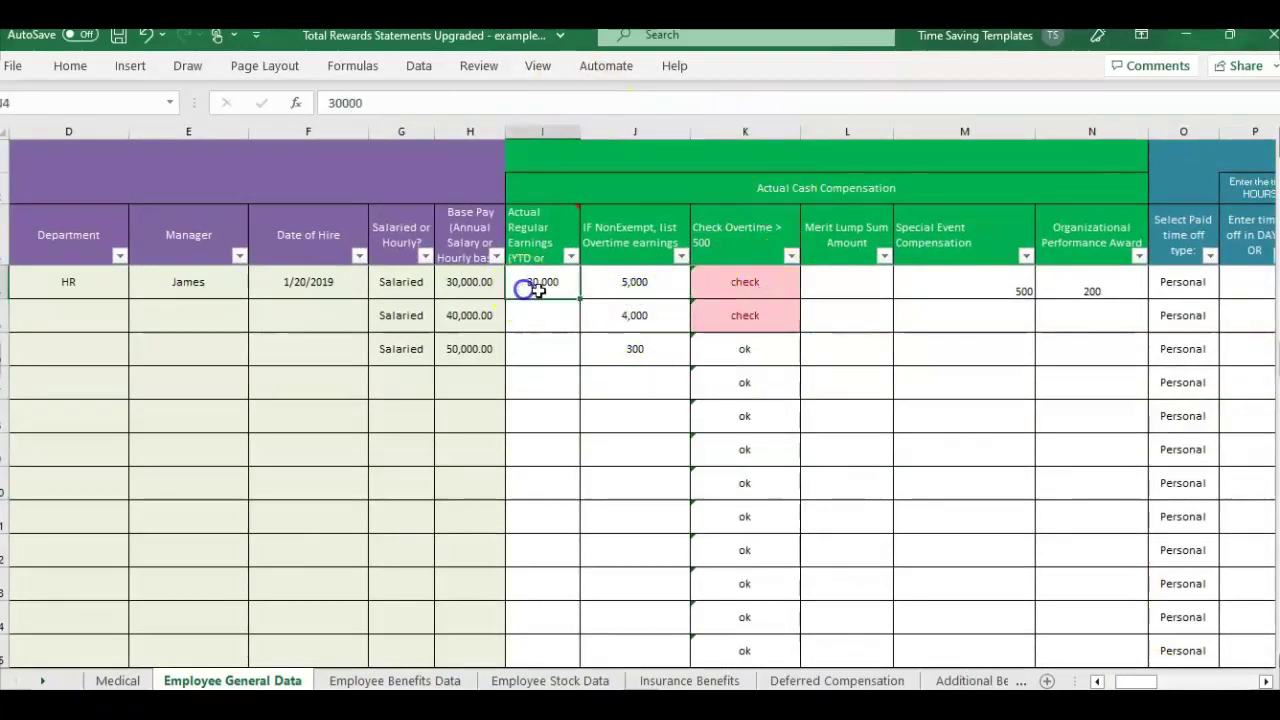
{"action": "left_click", "coordinate": [639, 280]}
{"action": "left_click", "coordinate": [645, 372]}
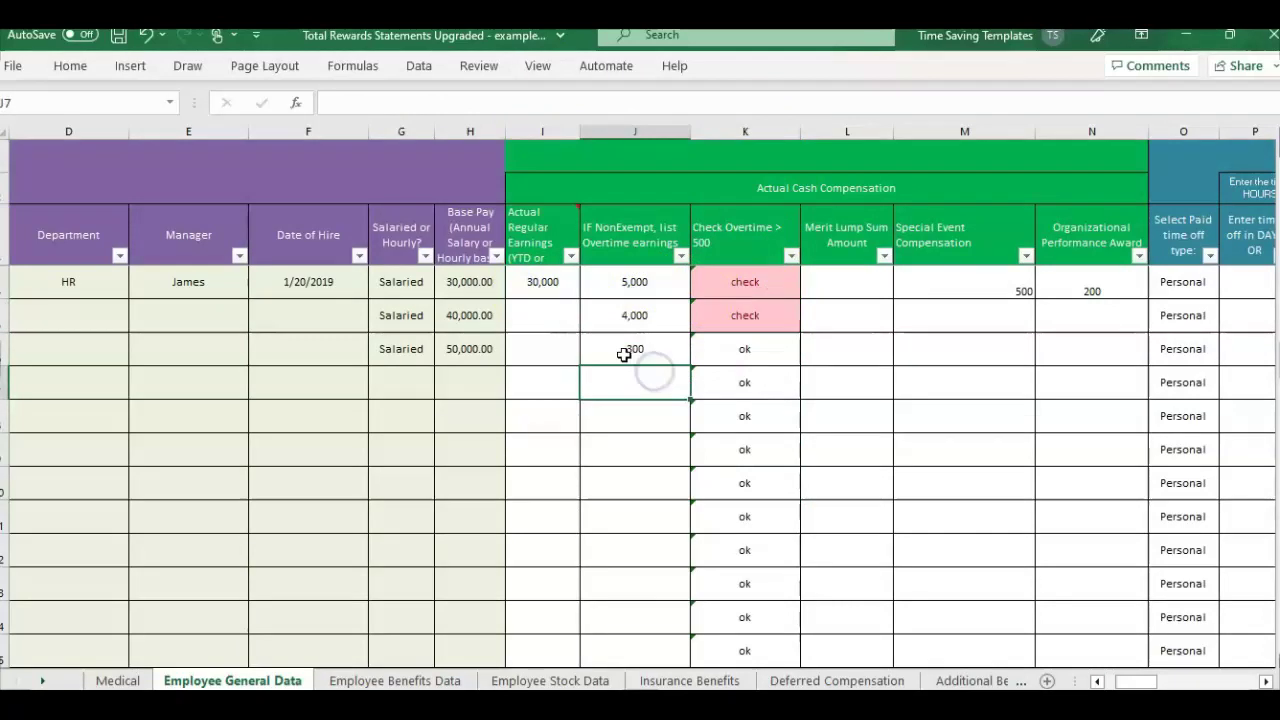
{"action": "left_click", "coordinate": [763, 284]}
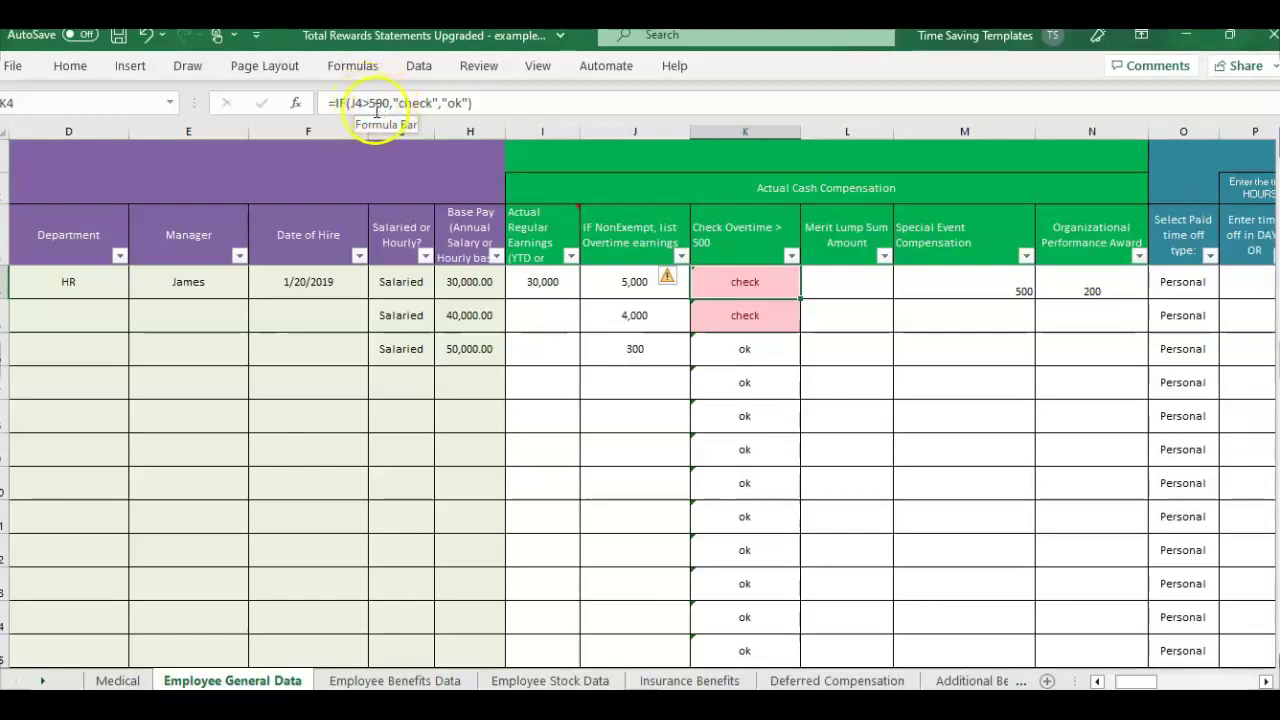
{"action": "left_click", "coordinate": [822, 248]}
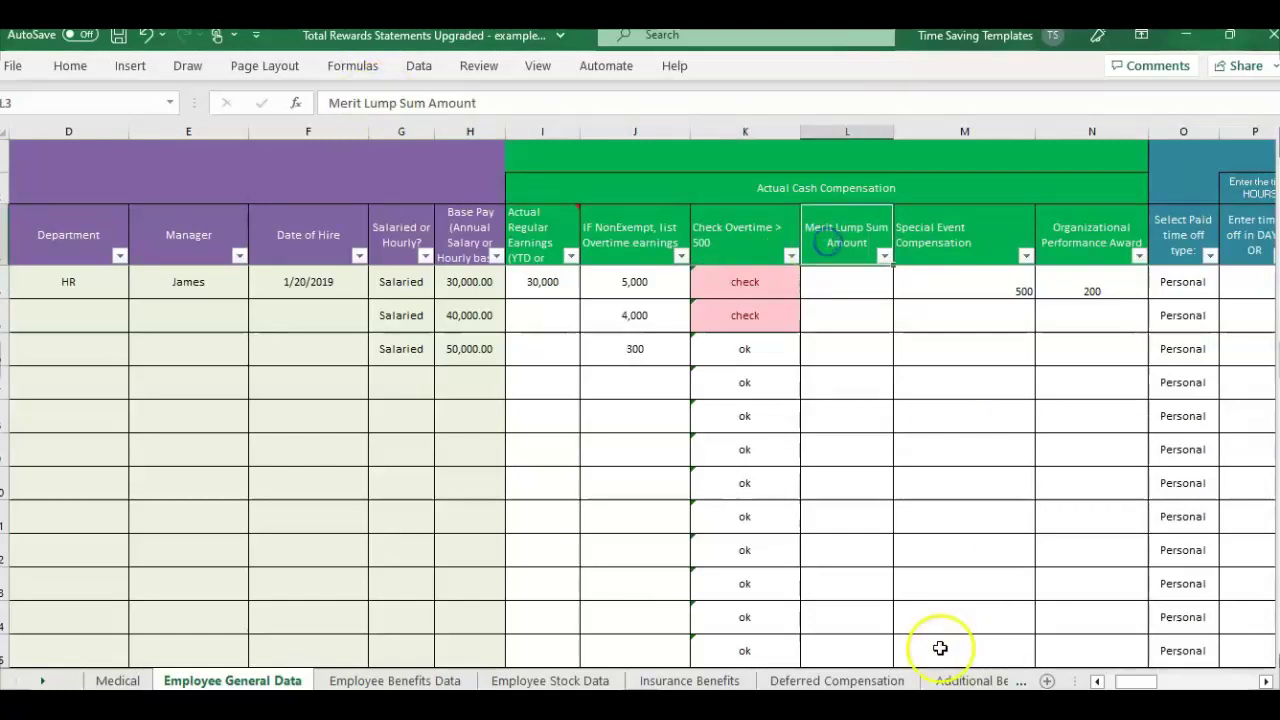
{"action": "mouse_move", "coordinate": [808, 712]}
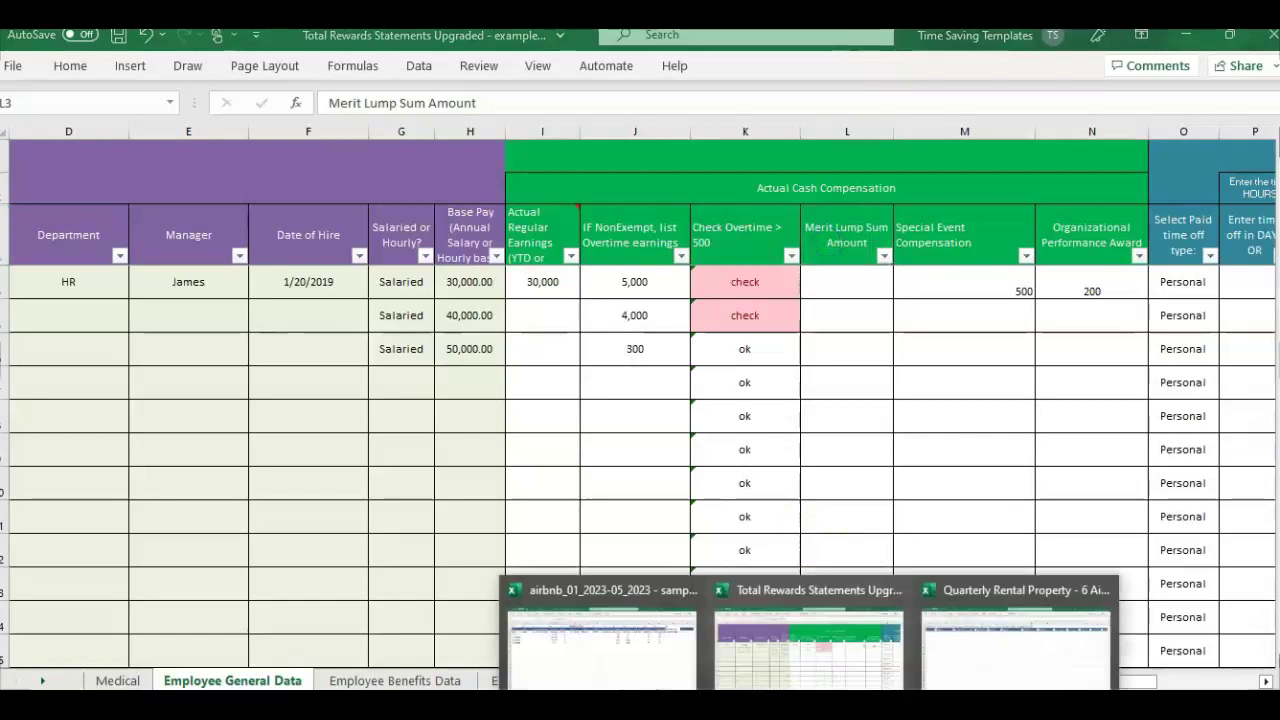
Browse the Quarterly Rental Property workbook's AirBnB #1, Quarterly Summary and Summary sheets
{"action": "left_click", "coordinate": [1015, 640]}
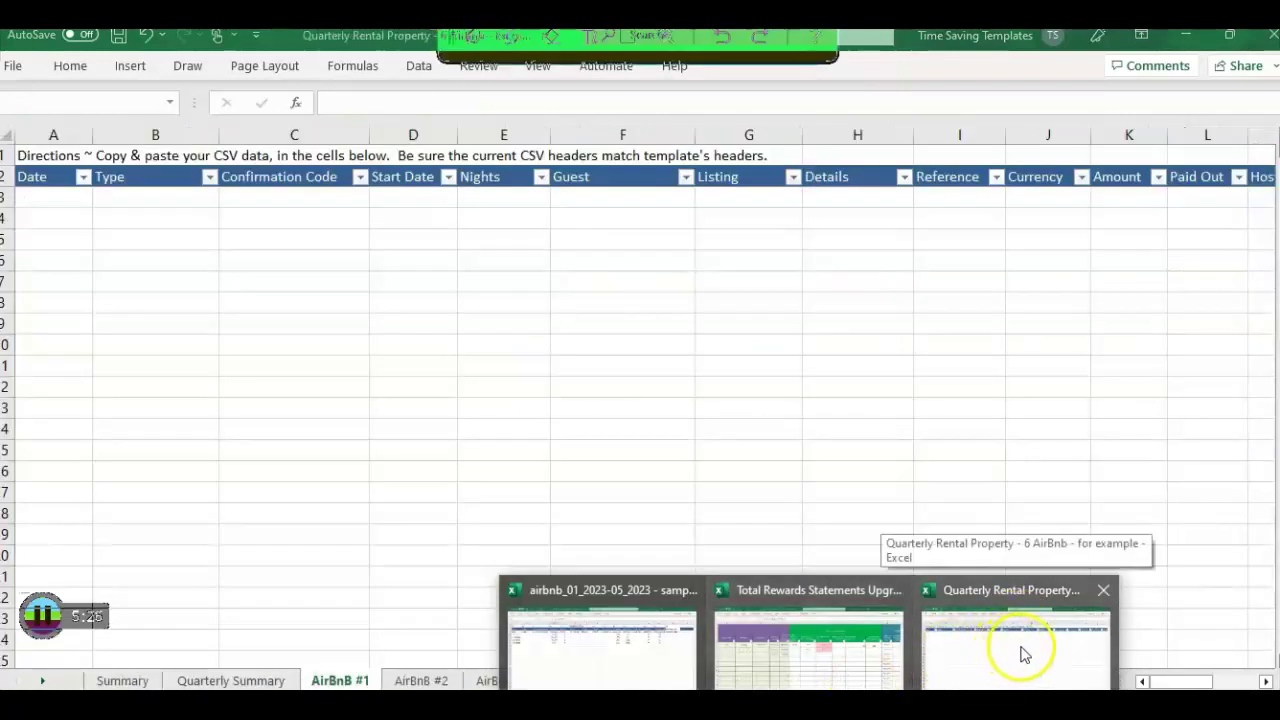
{"action": "left_click", "coordinate": [243, 297]}
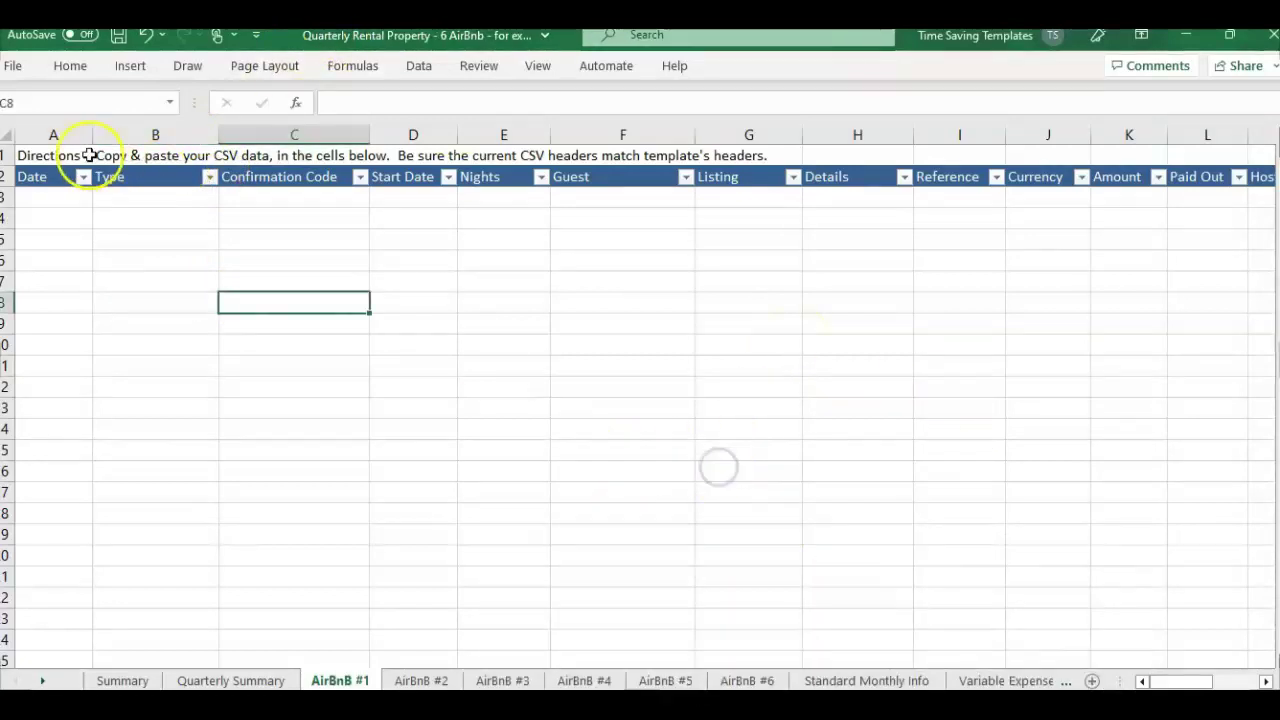
{"action": "left_click", "coordinate": [20, 180]}
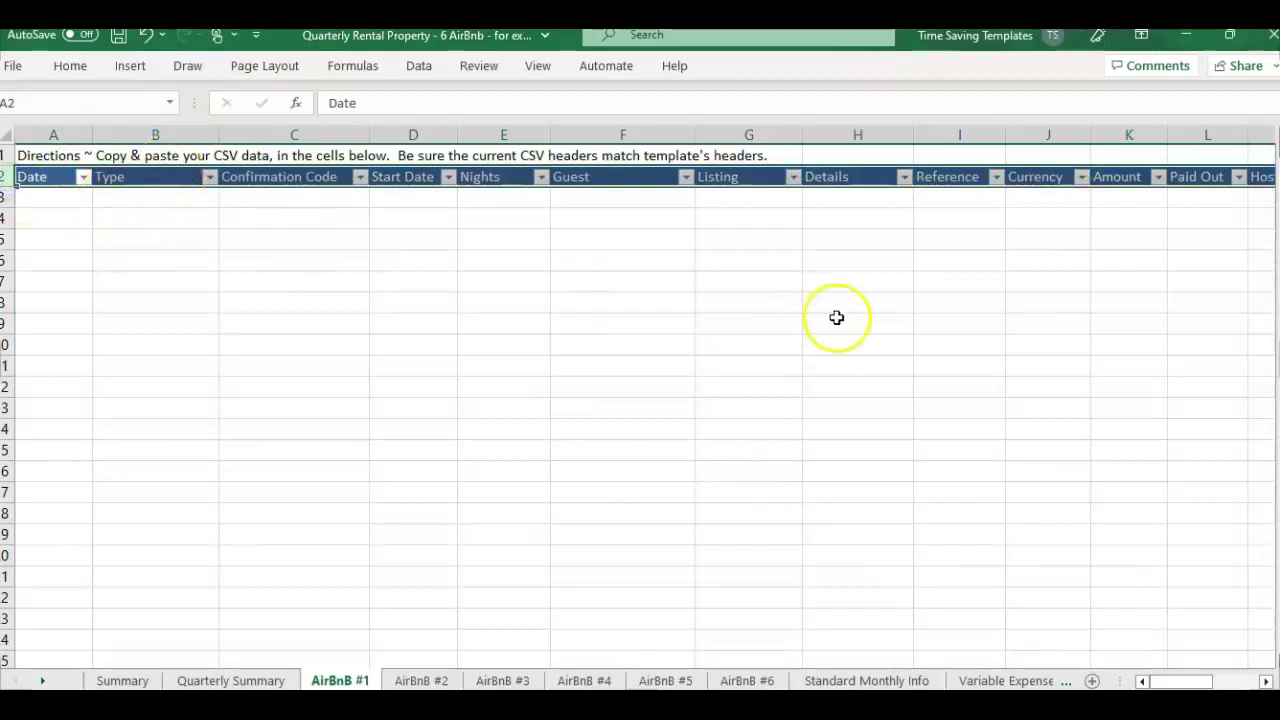
{"action": "left_click", "coordinate": [284, 679]}
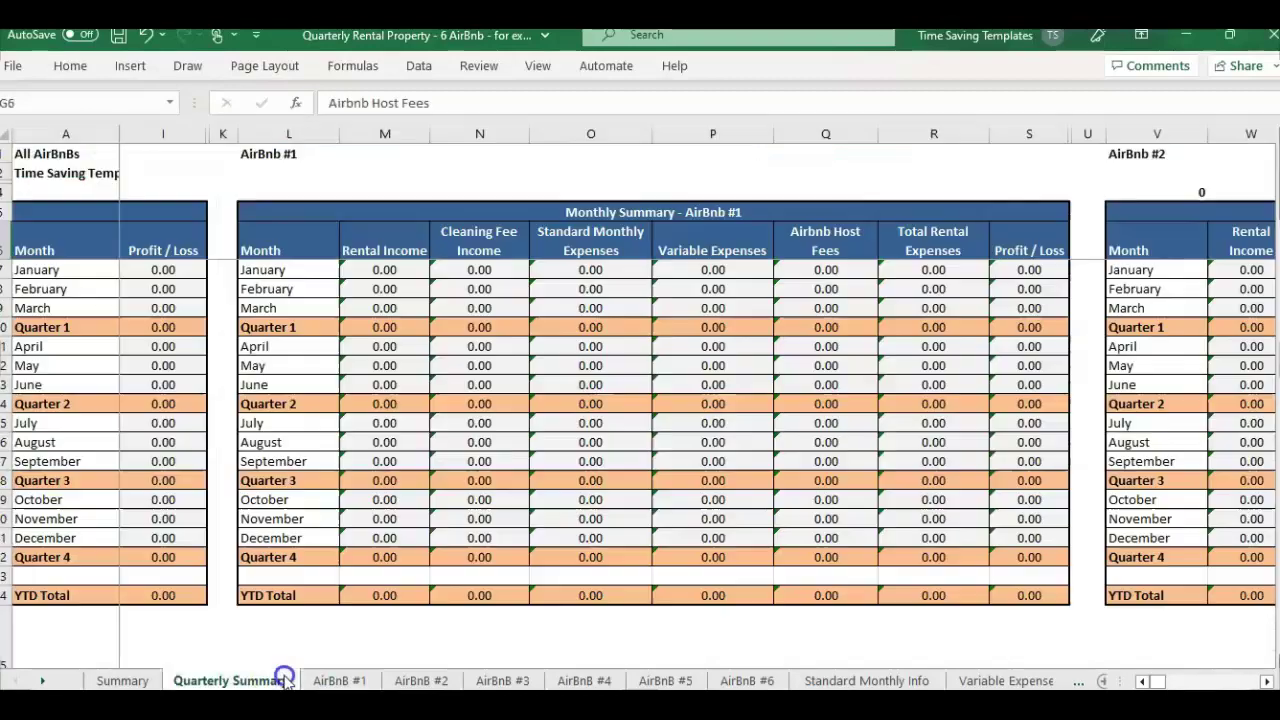
{"action": "left_click", "coordinate": [340, 681]}
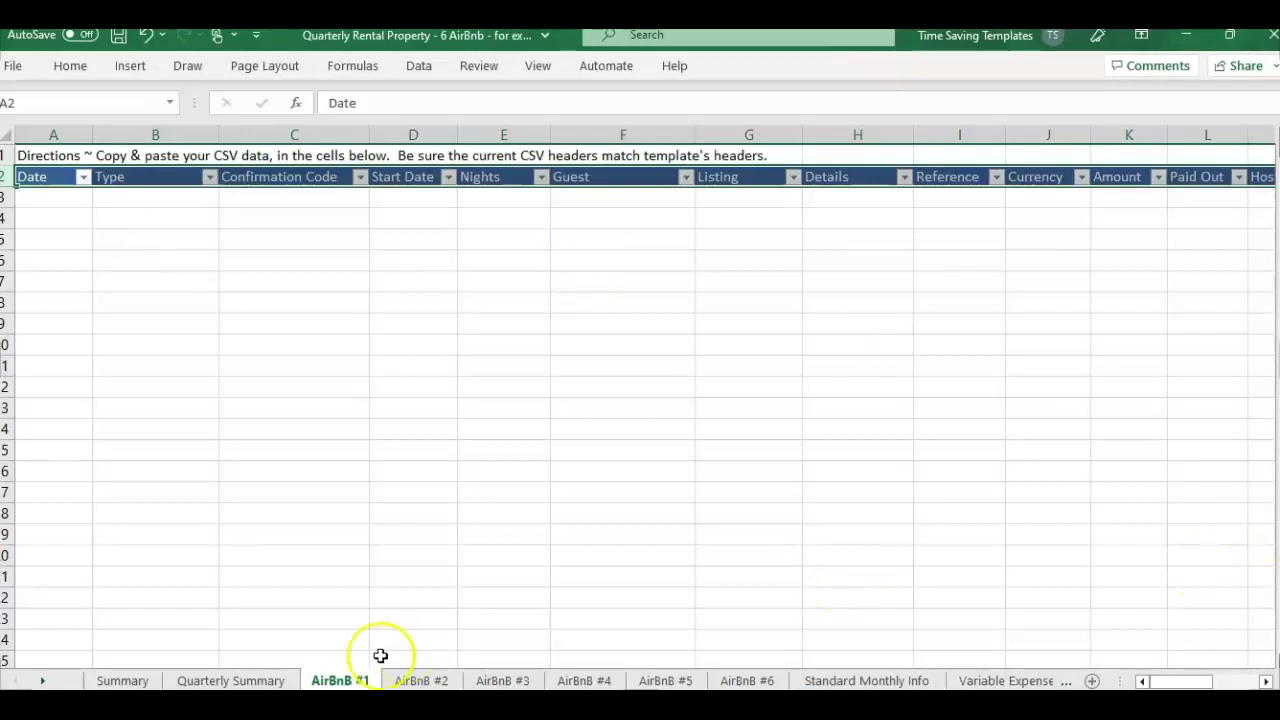
{"action": "left_click", "coordinate": [212, 678]}
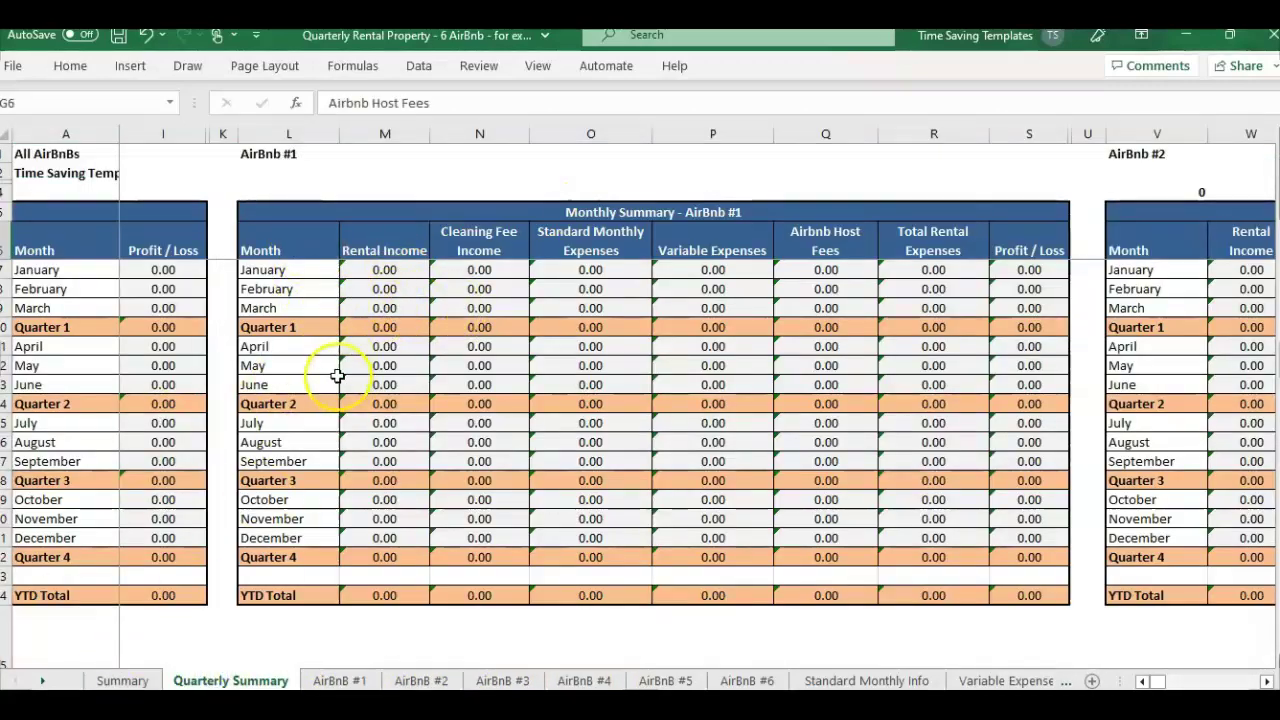
{"action": "left_click", "coordinate": [123, 680]}
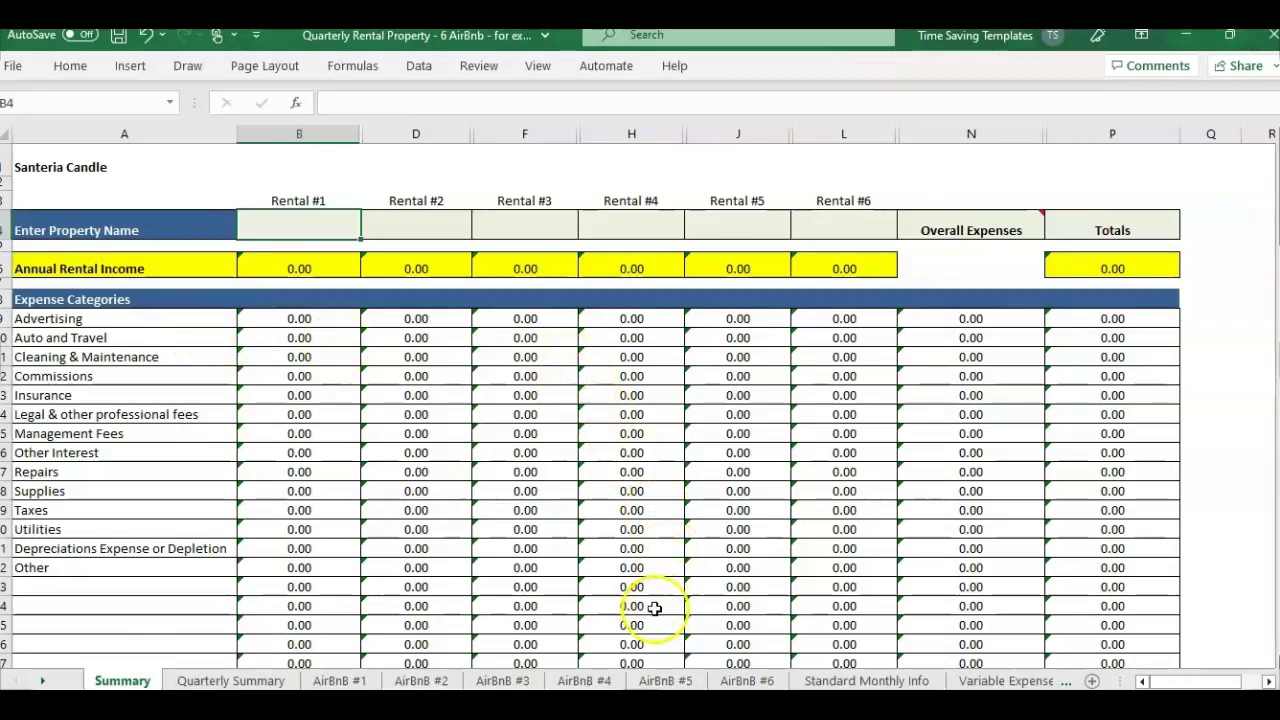
{"action": "left_click", "coordinate": [352, 683]}
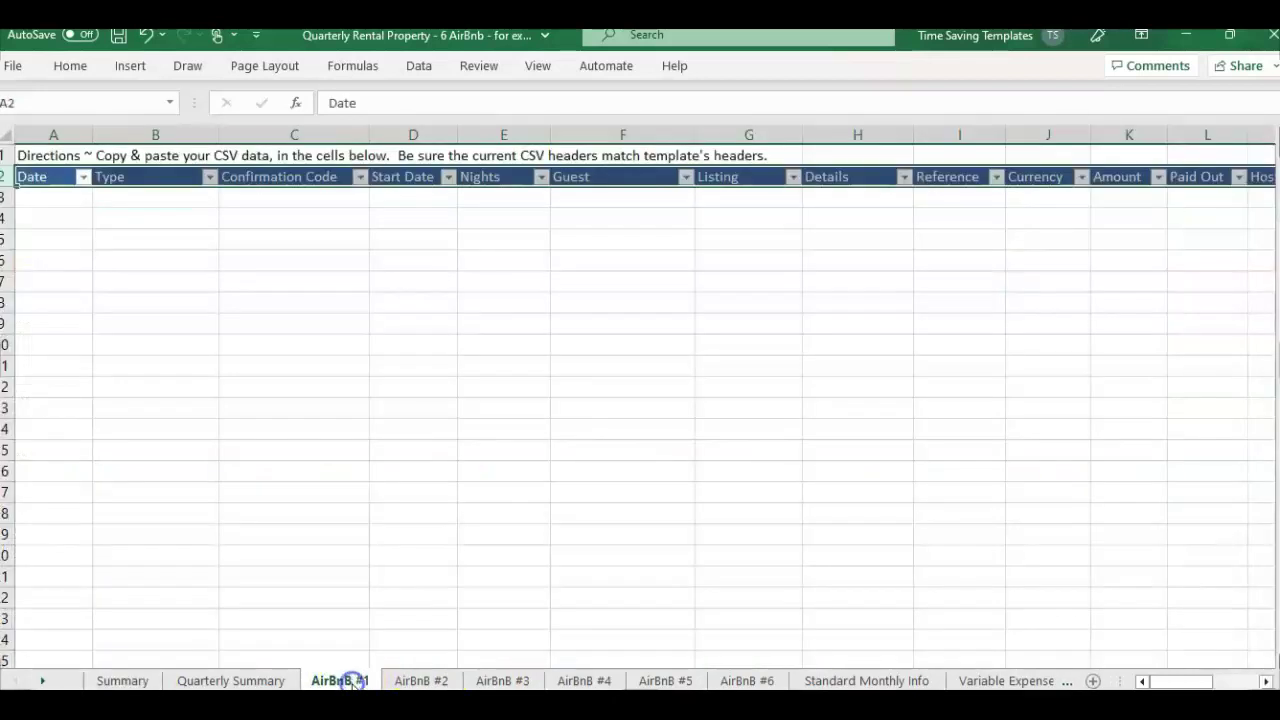
{"action": "left_click", "coordinate": [37, 177]}
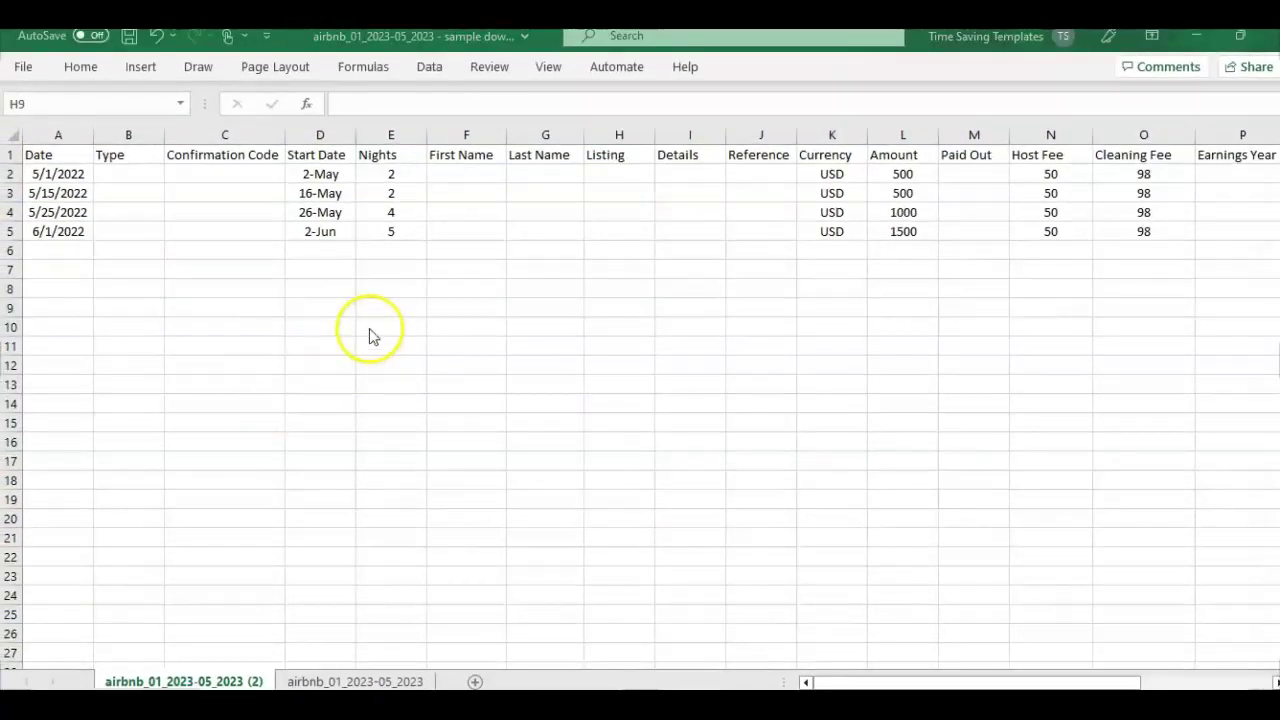
Review the CSV headers, then copy header row 2 from the Quarterly Rental Property template
{"action": "left_click", "coordinate": [415, 207]}
{"action": "left_click_drag", "start_coordinate": [38, 158], "coordinate": [520, 167]}
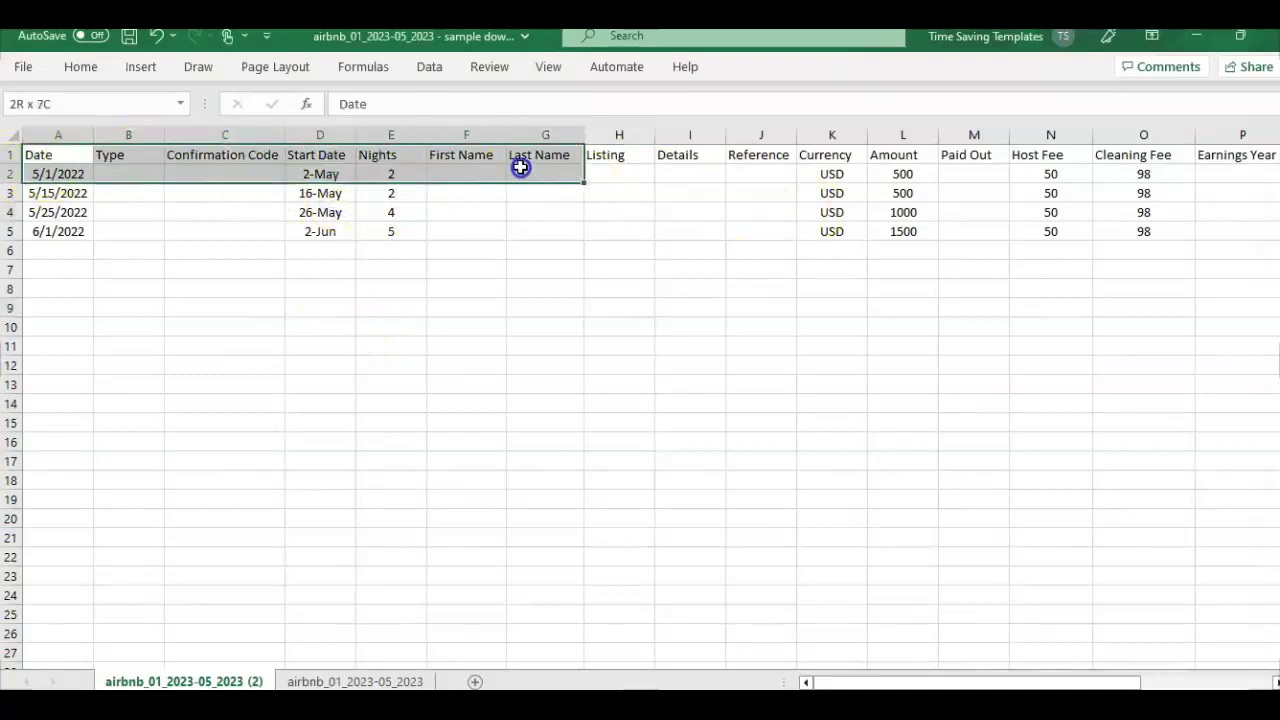
{"action": "left_click", "coordinate": [995, 158]}
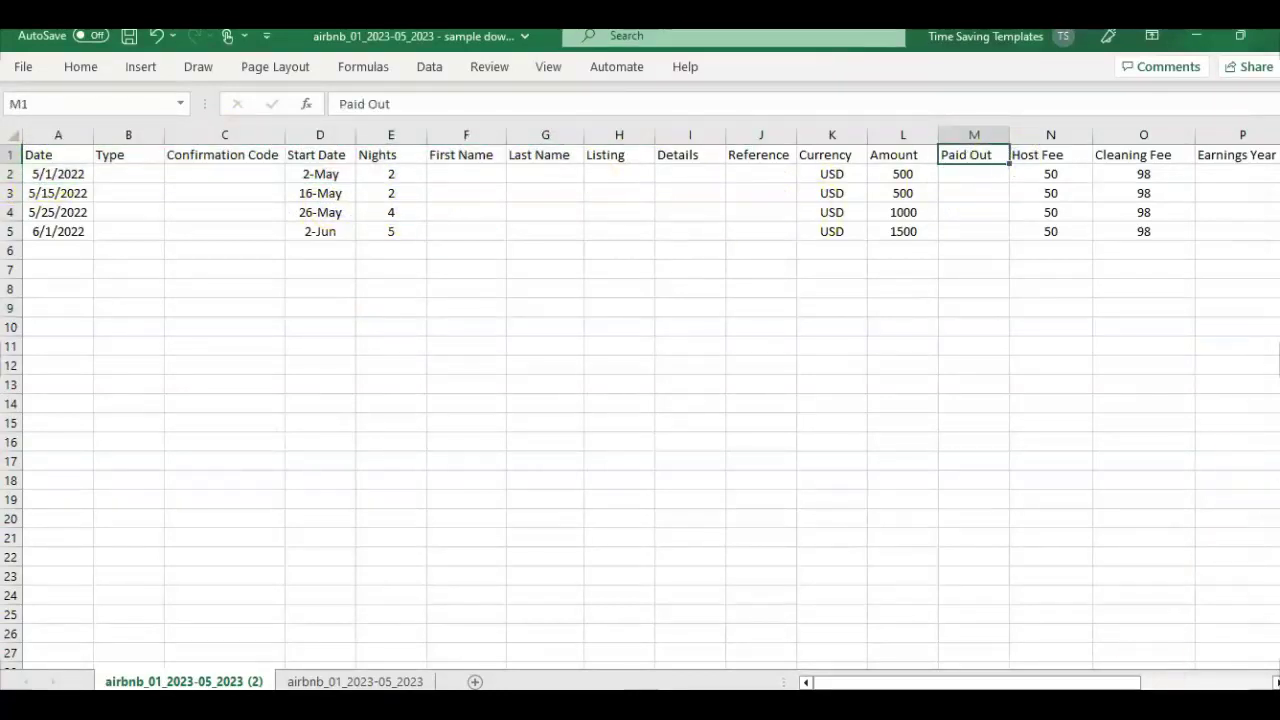
{"action": "left_click", "coordinate": [1020, 636]}
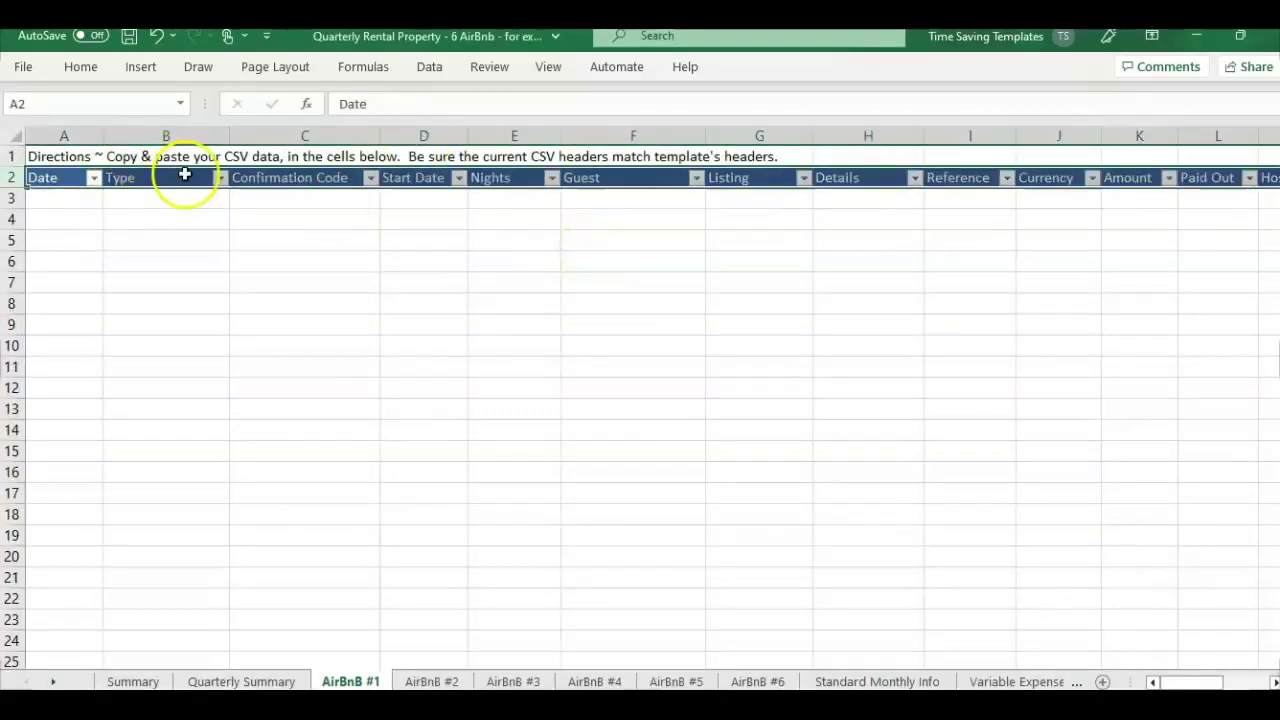
{"action": "left_click", "coordinate": [183, 261]}
{"action": "left_click", "coordinate": [14, 178]}
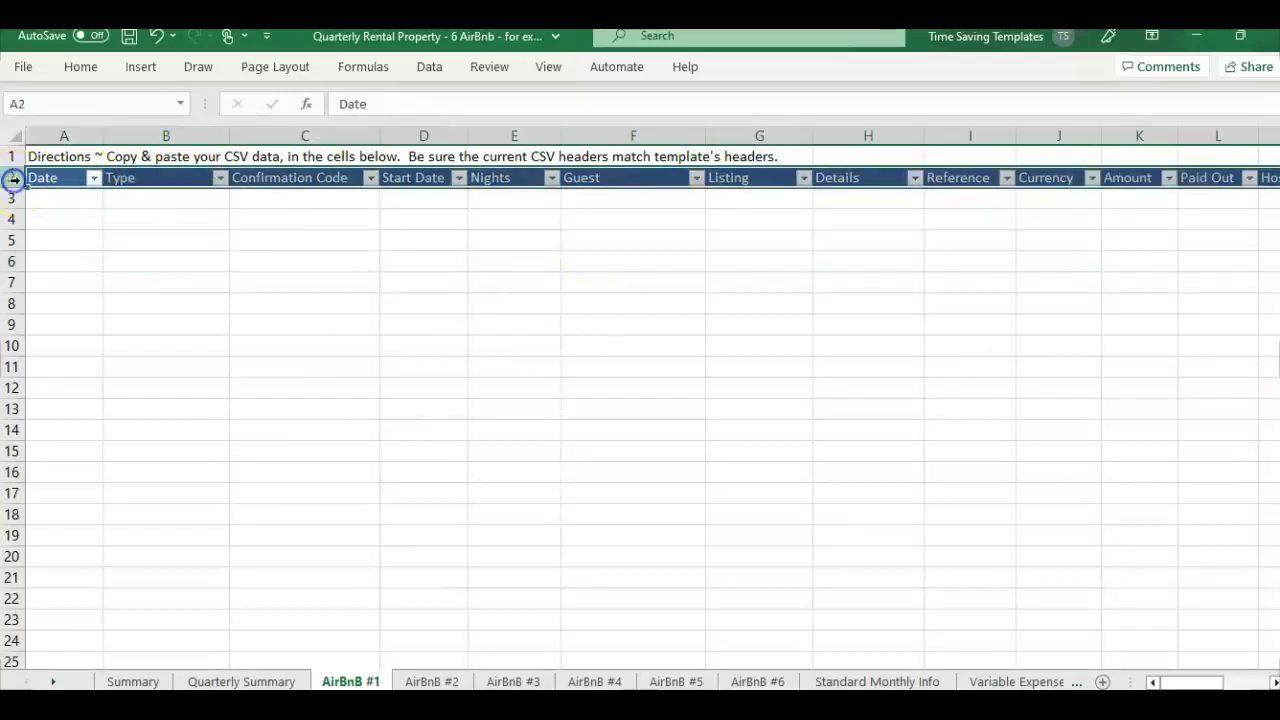
{"action": "key", "text": "ctrl+c"}
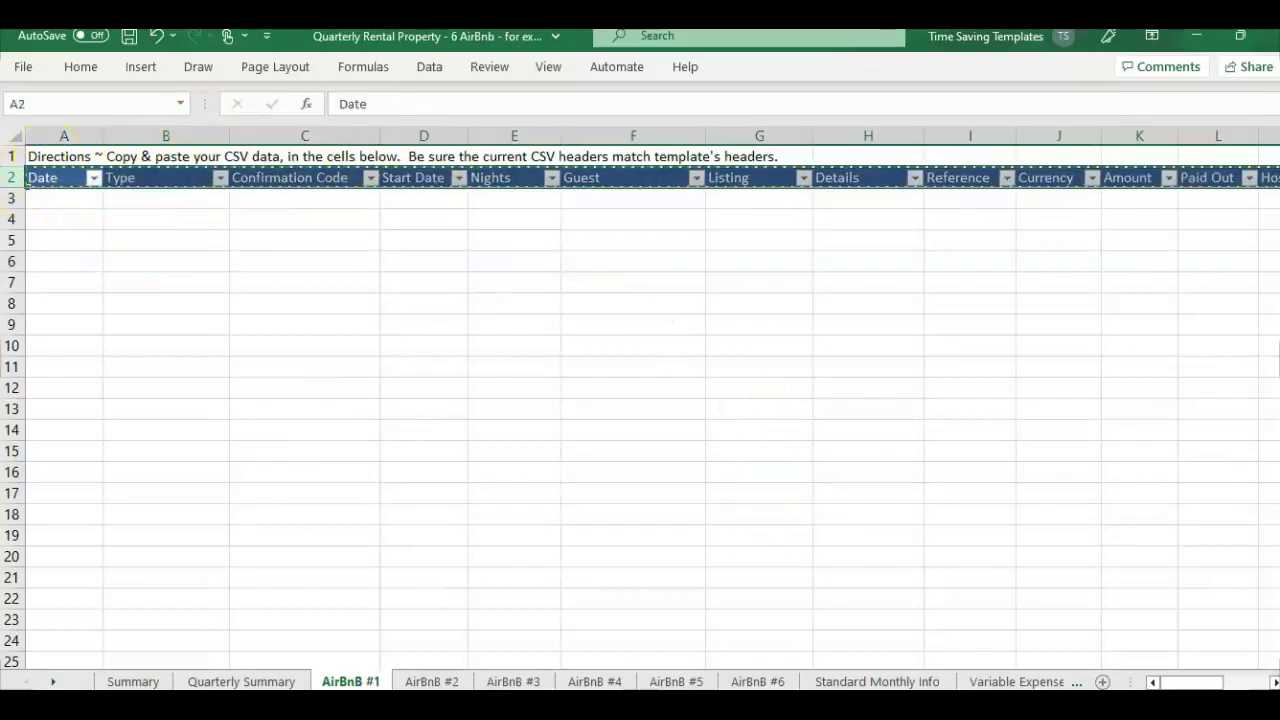
Insert the copied template headers above row 1 of the CSV, then a blank top row
{"action": "key", "text": "alt+Tab"}
{"action": "left_click", "coordinate": [12, 155]}
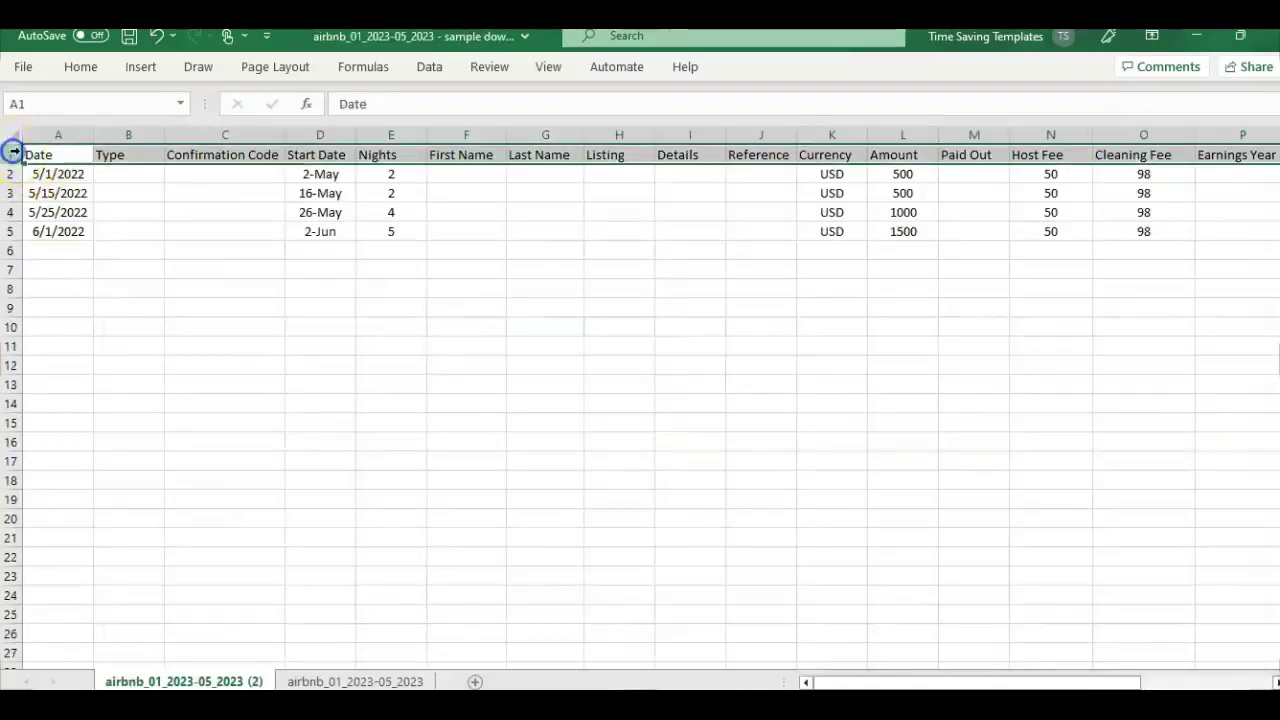
{"action": "right_click", "coordinate": [13, 155]}
{"action": "left_click", "coordinate": [129, 343]}
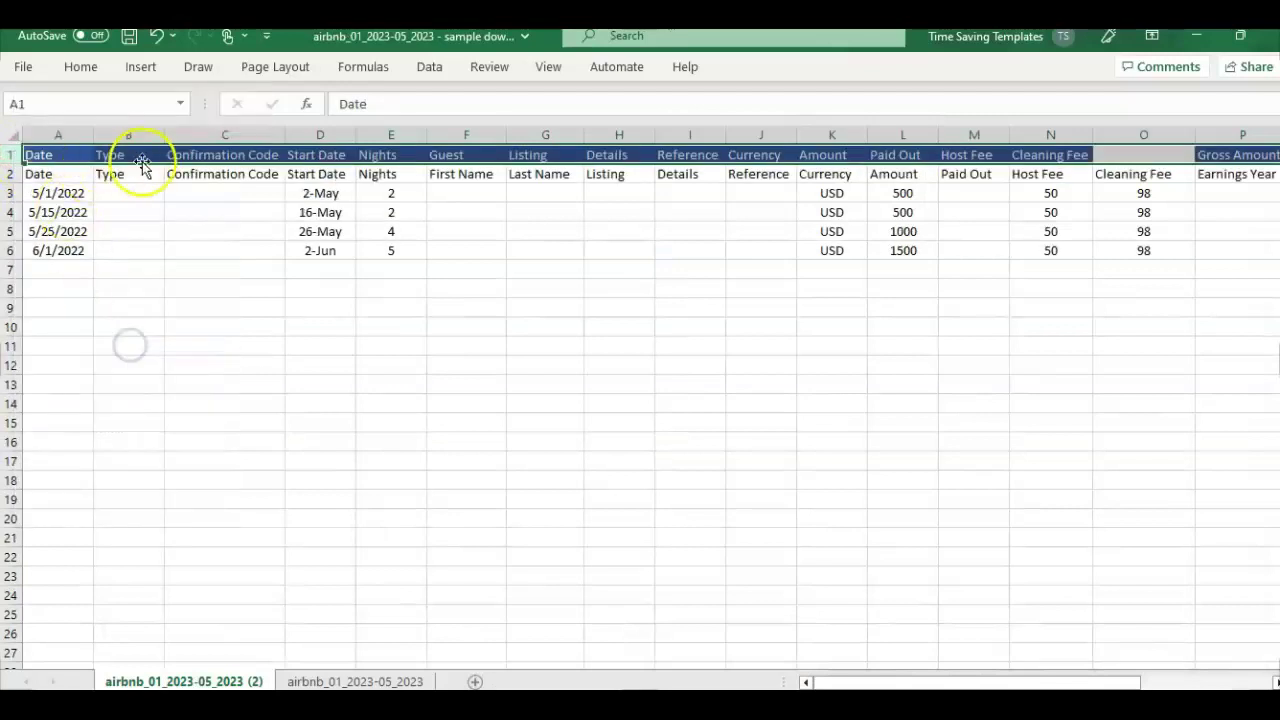
{"action": "right_click", "coordinate": [13, 155]}
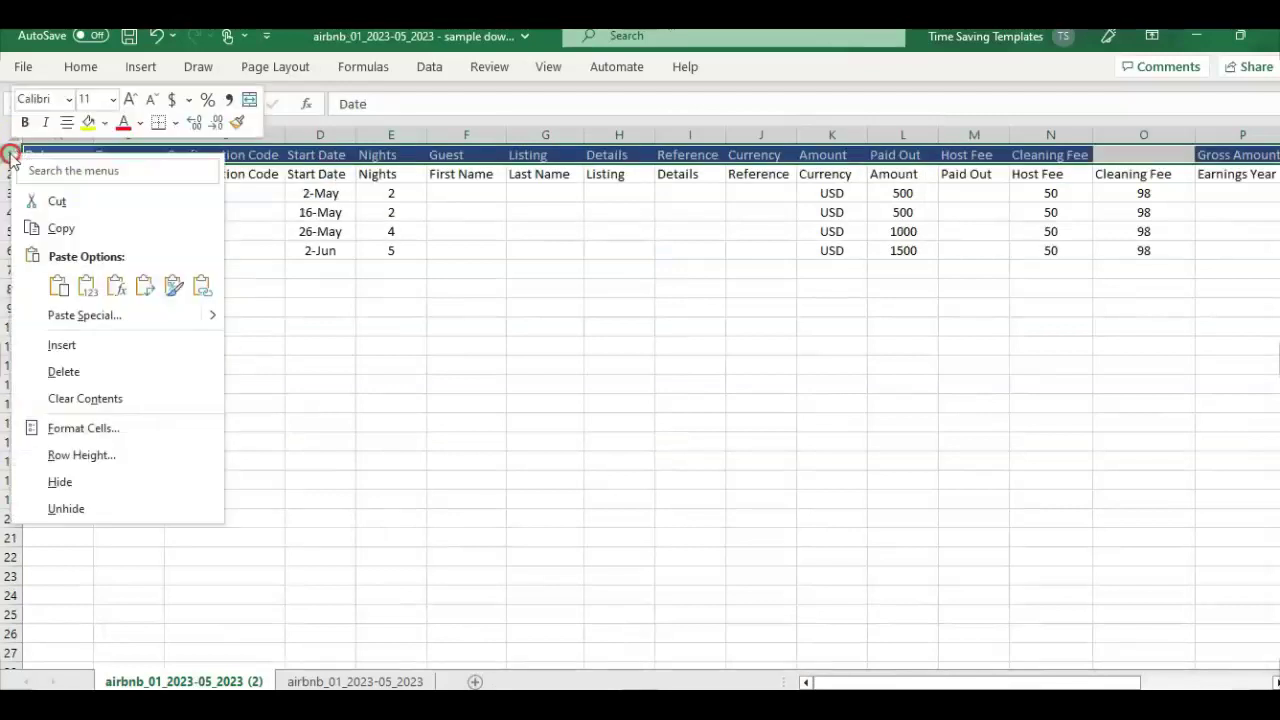
{"action": "left_click", "coordinate": [118, 357]}
Compare the Date and Start Date header pairs and select A1 for the check formula
{"action": "left_click", "coordinate": [103, 151]}
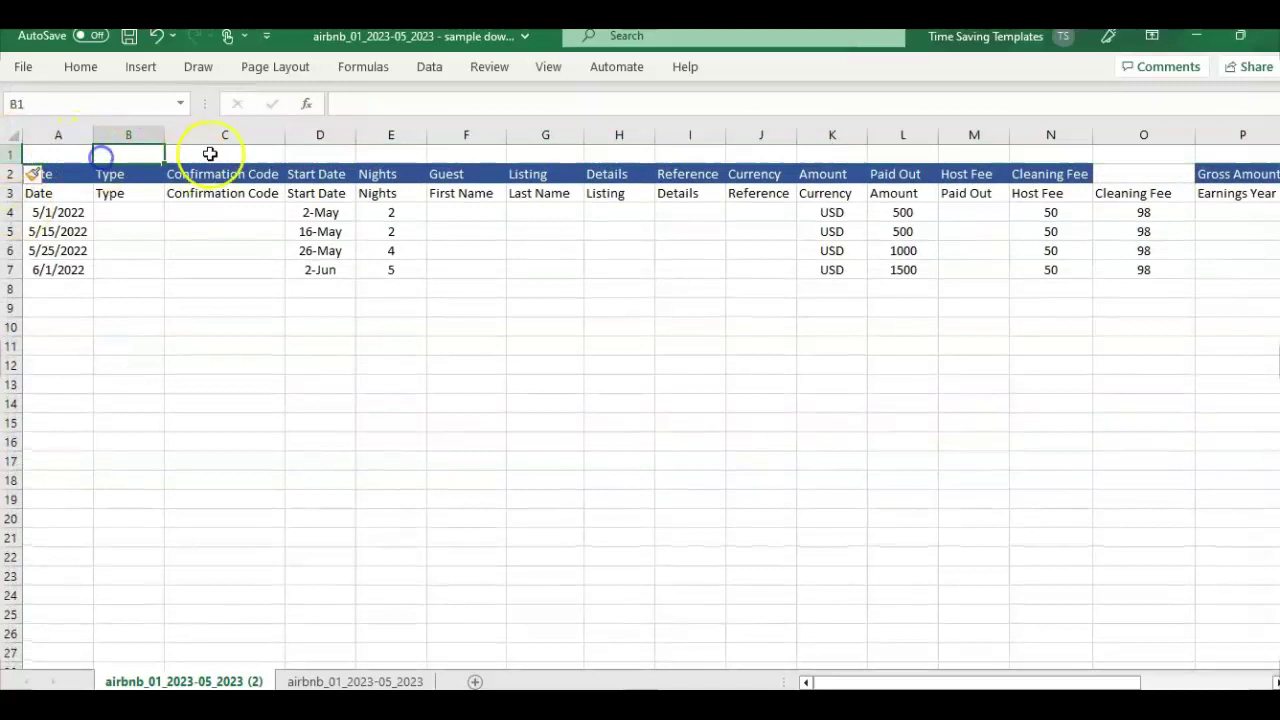
{"action": "left_click", "coordinate": [229, 151]}
{"action": "left_click", "coordinate": [87, 158]}
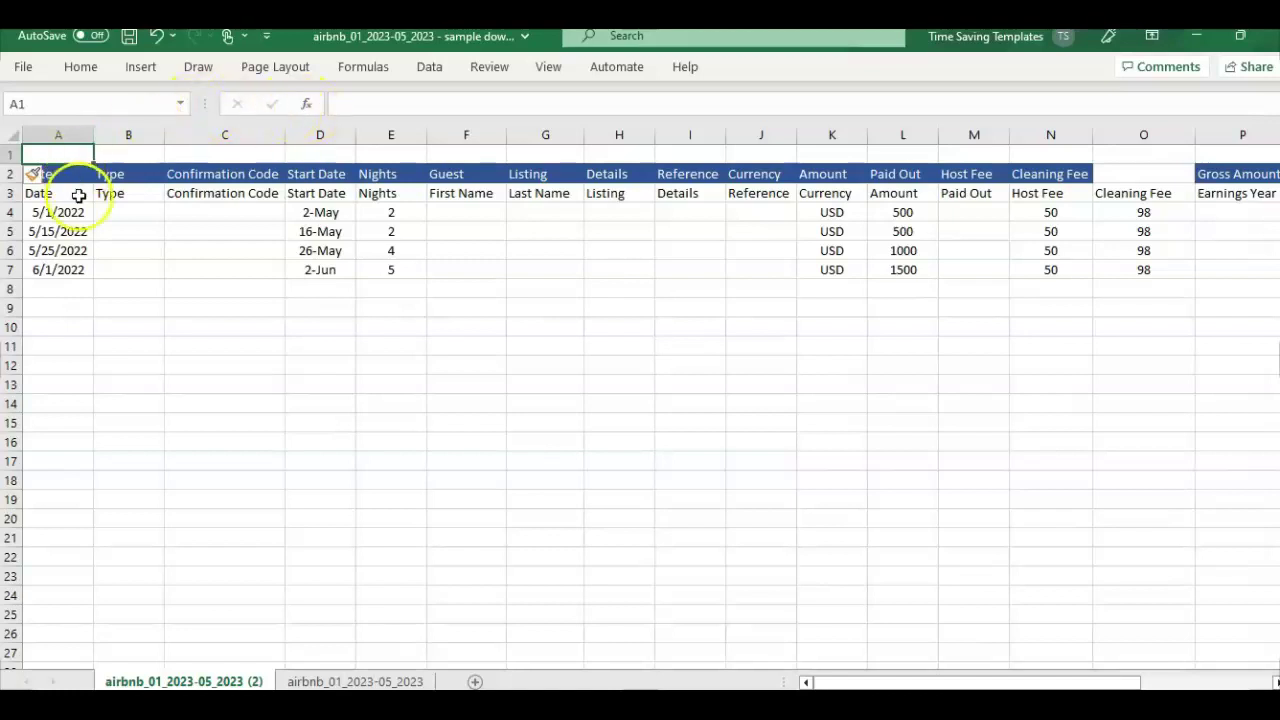
{"action": "left_click_drag", "start_coordinate": [68, 176], "coordinate": [76, 190]}
{"action": "left_click_drag", "start_coordinate": [270, 178], "coordinate": [320, 193]}
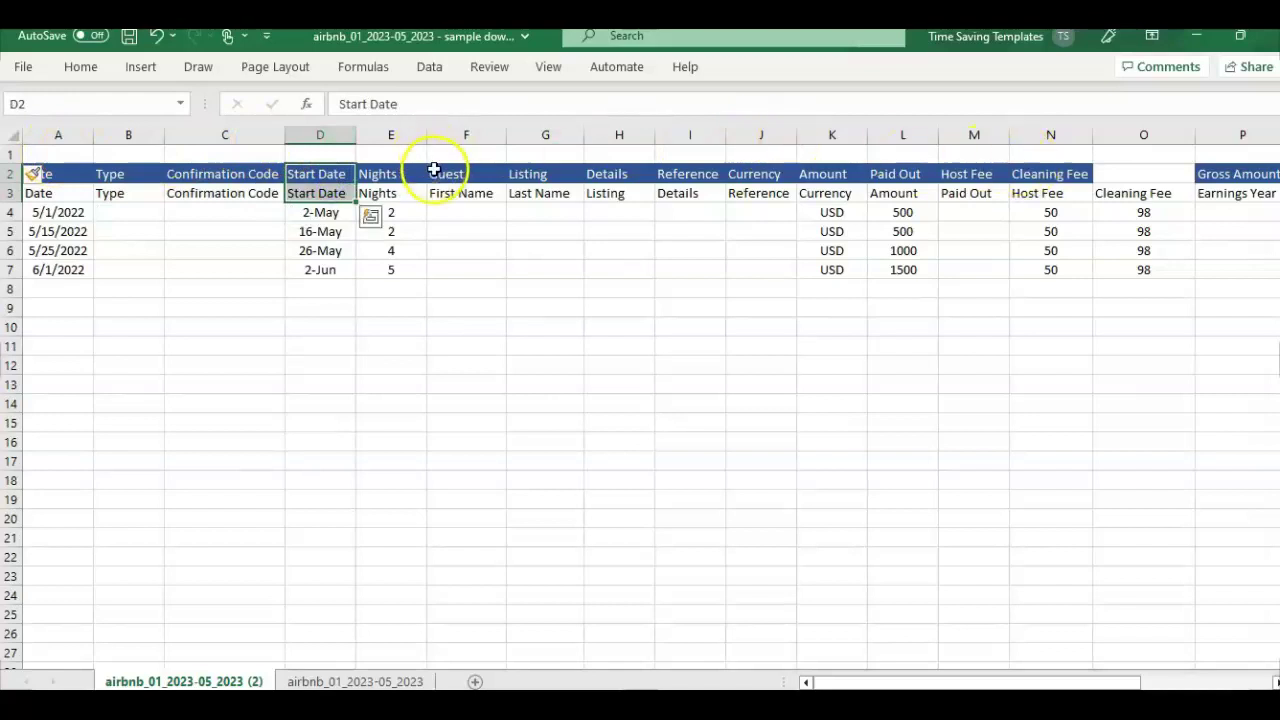
{"action": "left_click", "coordinate": [36, 154]}
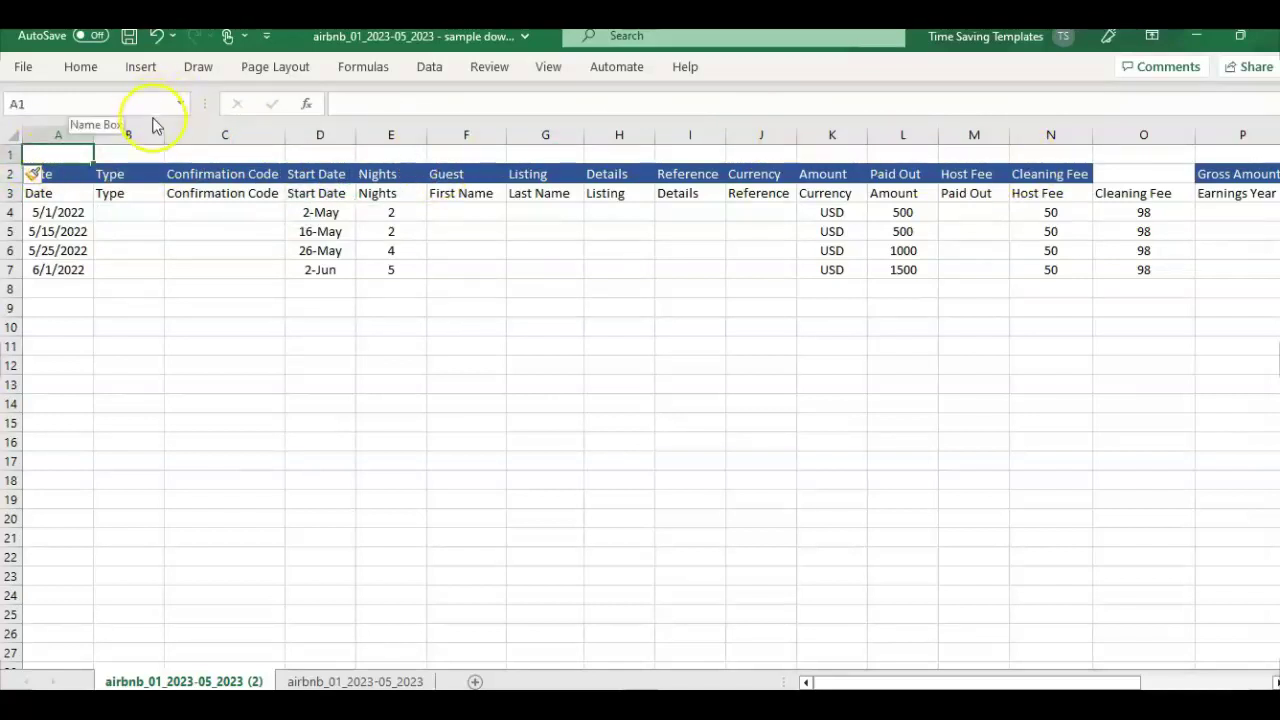
Enter =IF(A2=A3,"ok","check") in A1 and fill it across row 1 to column O
{"action": "left_click", "coordinate": [306, 104]}
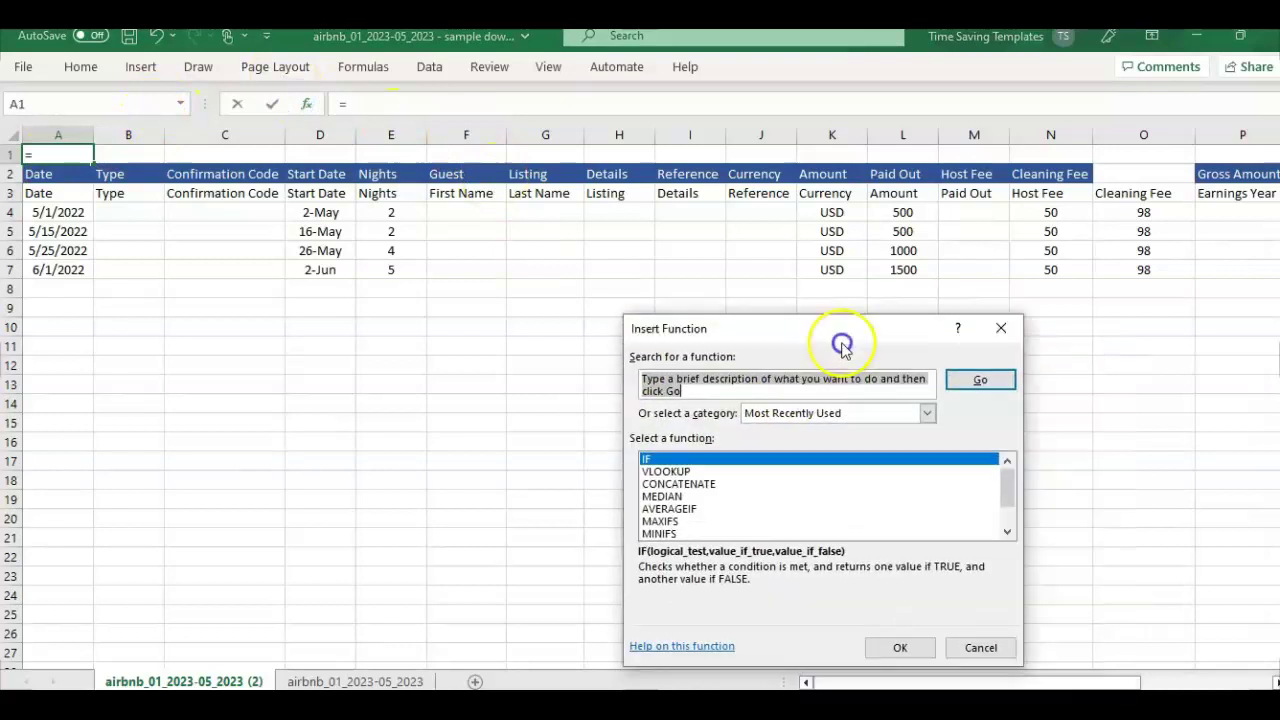
{"action": "left_click_drag", "start_coordinate": [842, 345], "coordinate": [515, 200]}
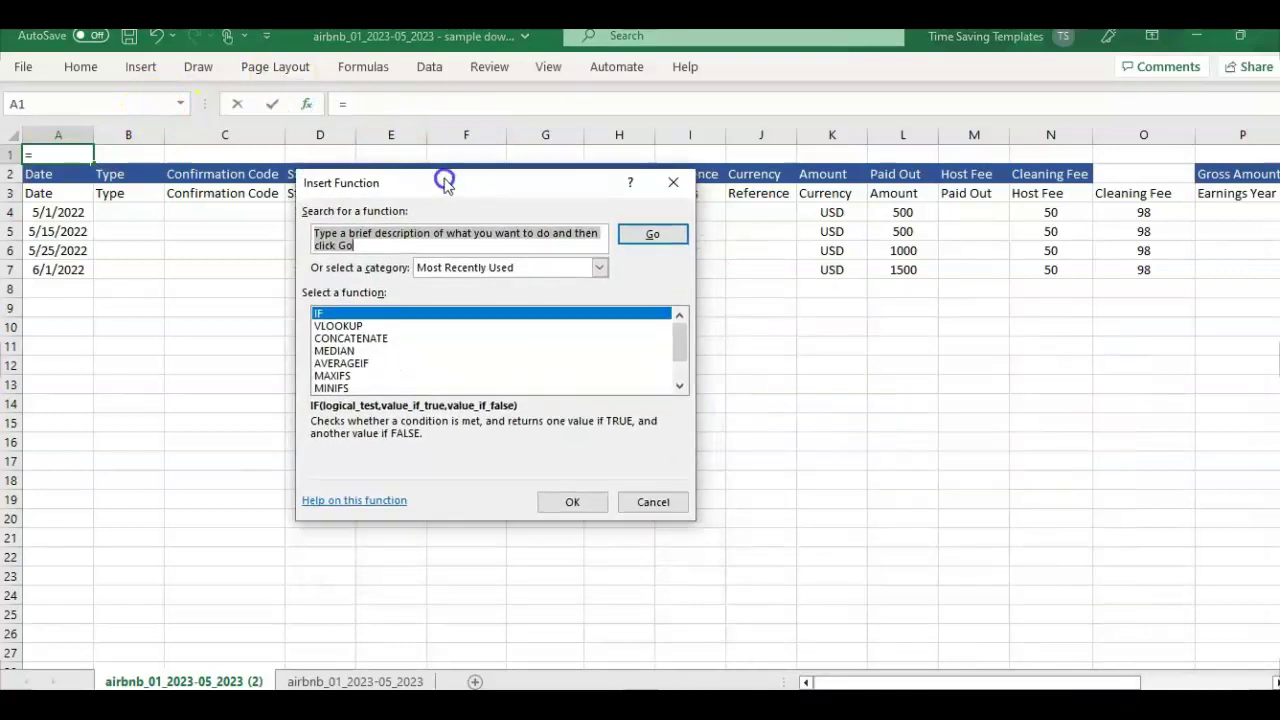
{"action": "left_click", "coordinate": [600, 510]}
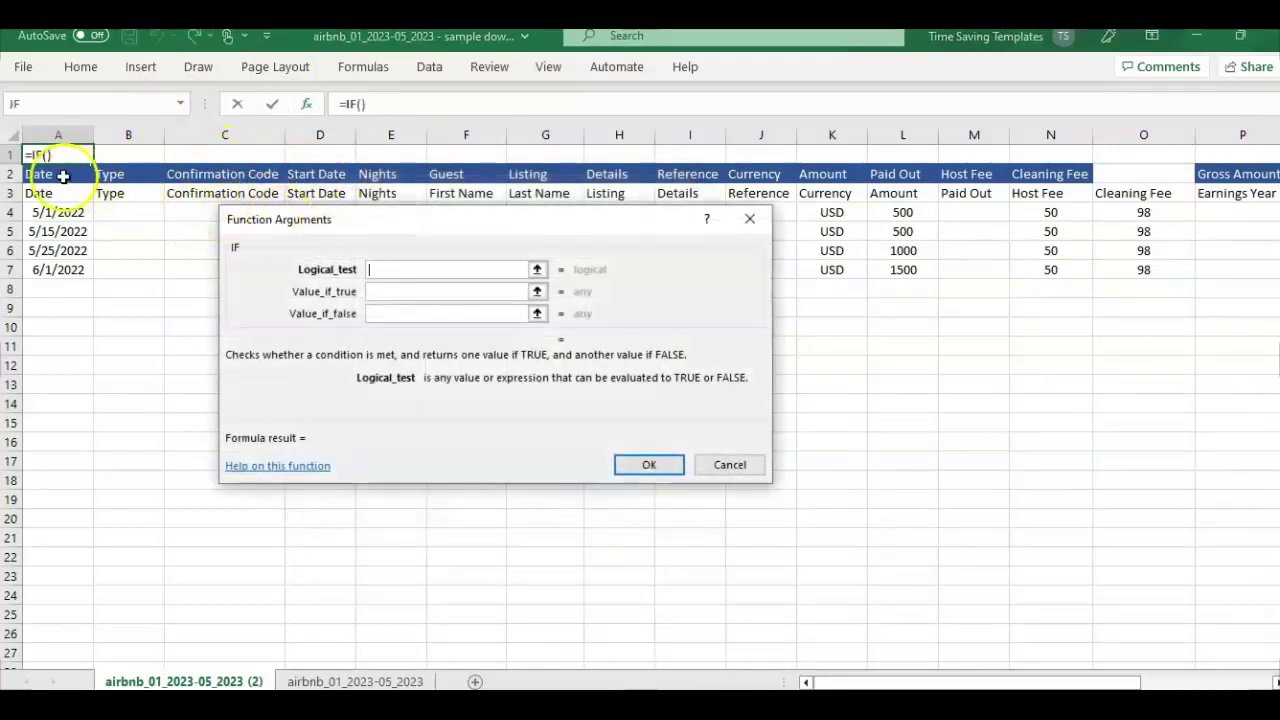
{"action": "left_click", "coordinate": [63, 176]}
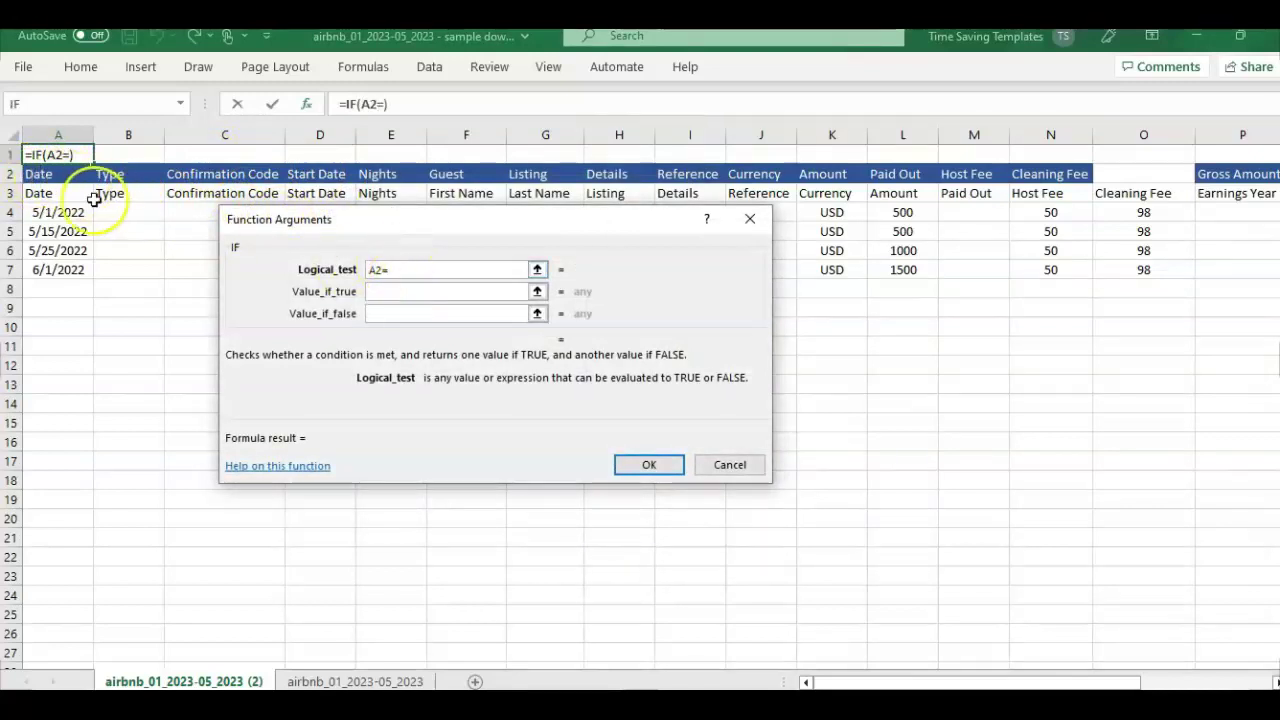
{"action": "left_click", "coordinate": [75, 197]}
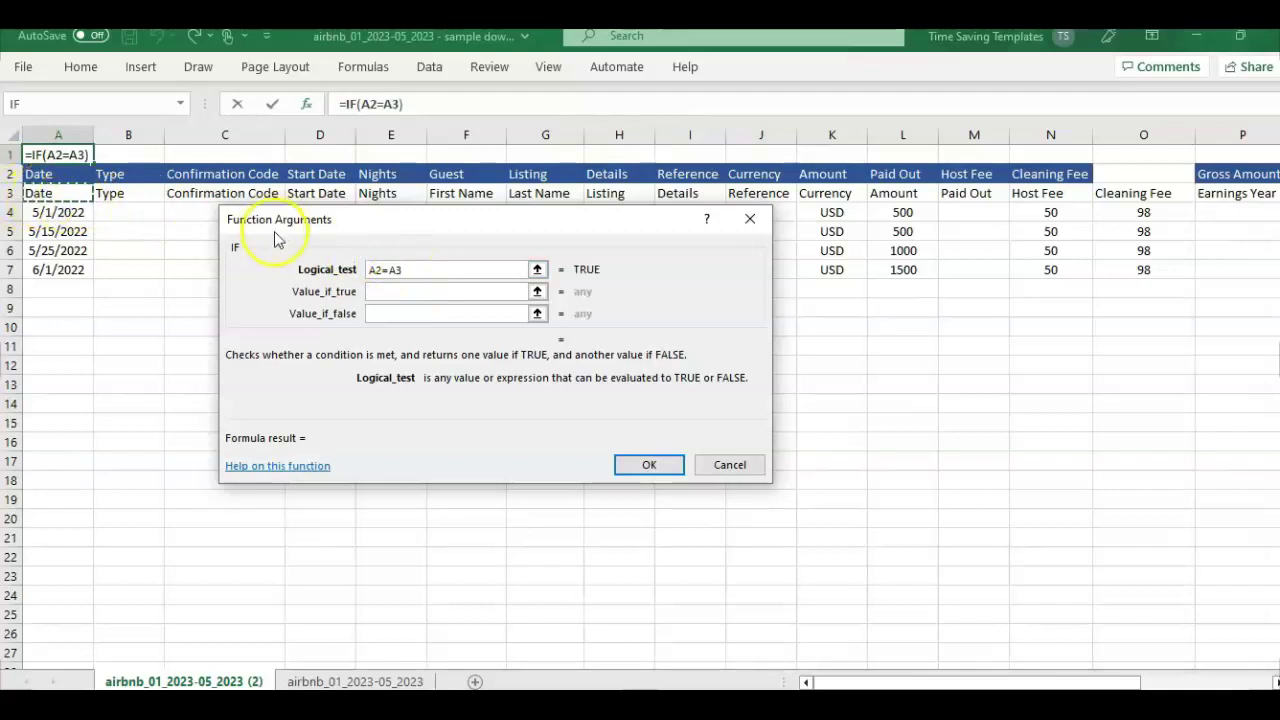
{"action": "key", "text": "Tab"}
{"action": "type", "text": "\"ok\""}
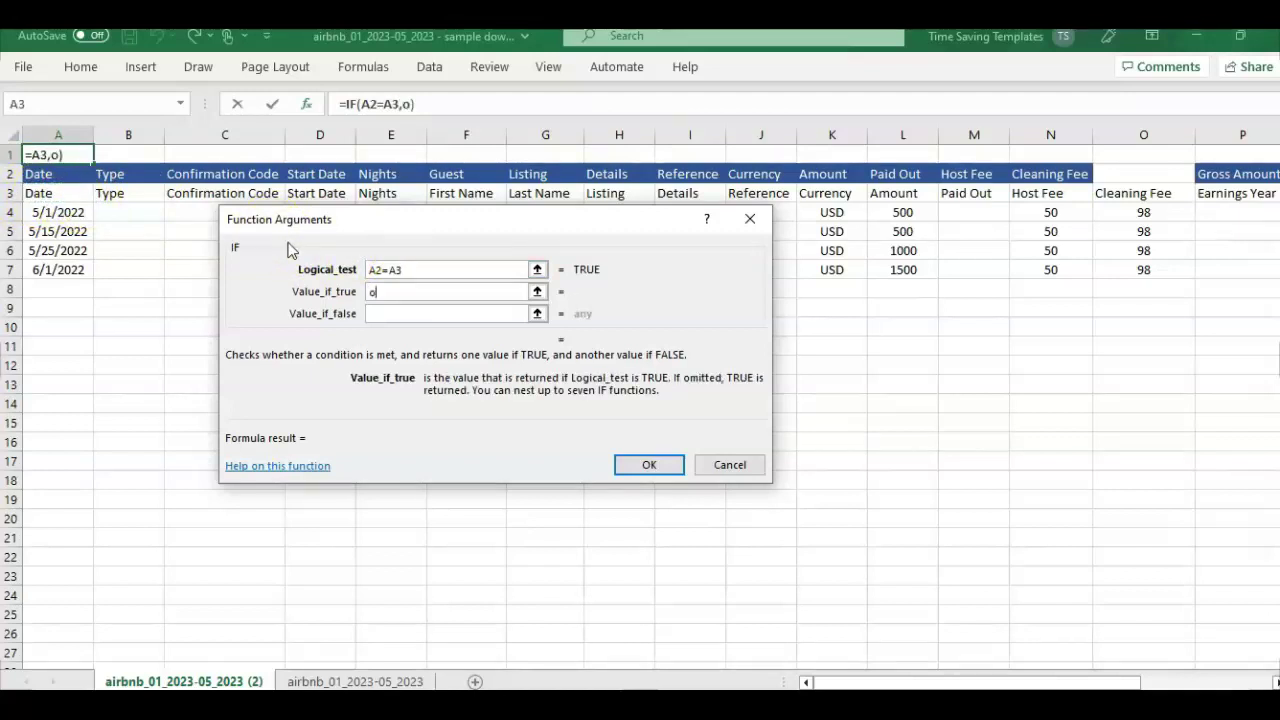
{"action": "key", "text": "Tab"}
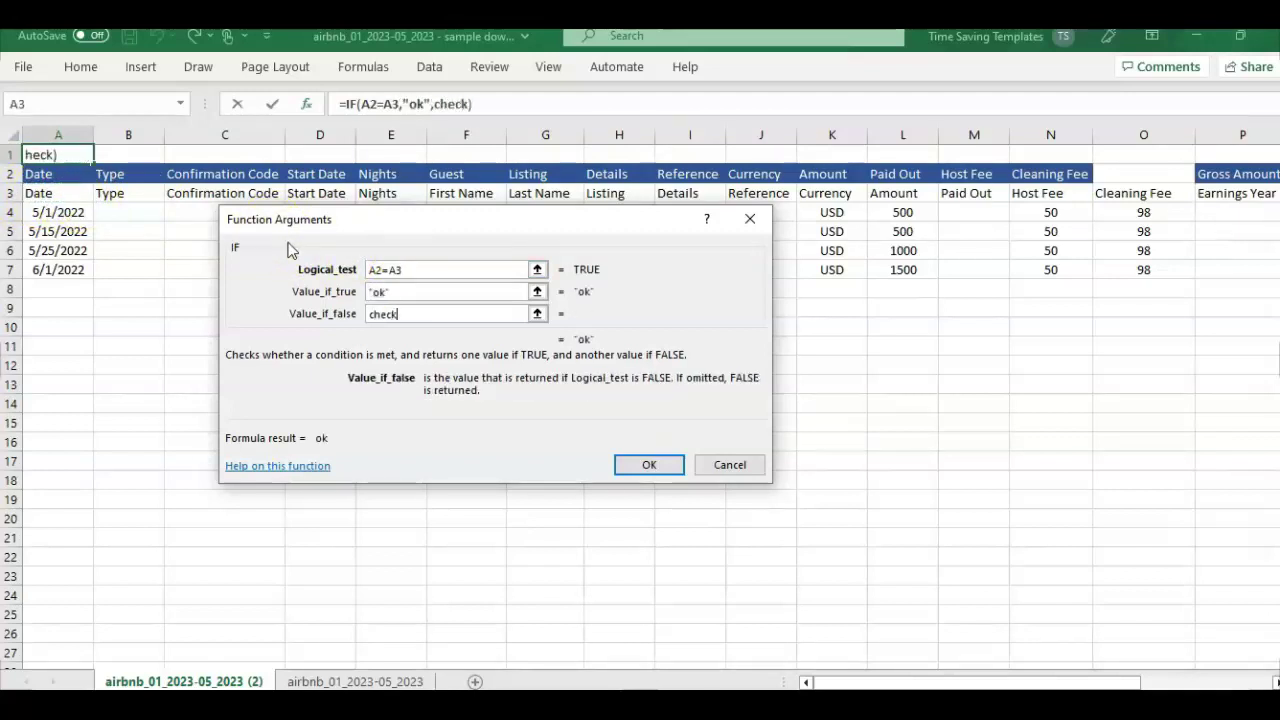
{"action": "type", "text": "check"}
{"action": "key", "text": "Return"}
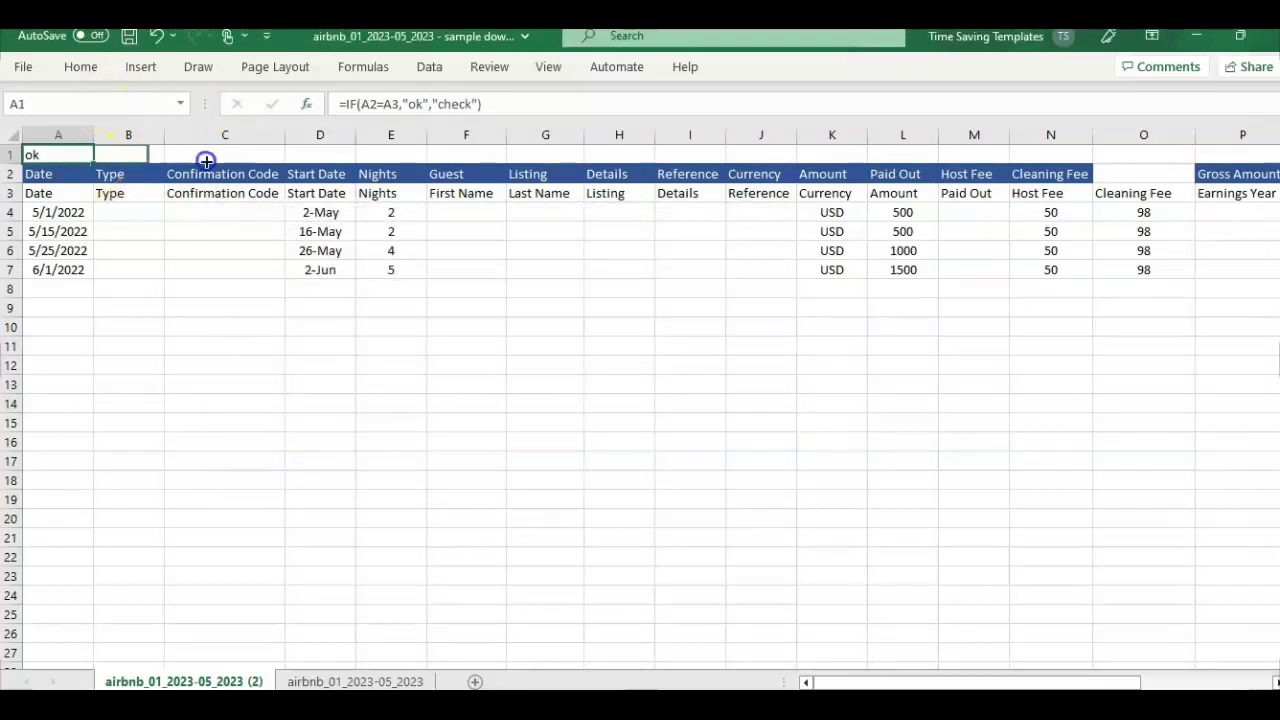
{"action": "left_click_drag", "start_coordinate": [206, 161], "coordinate": [1184, 184]}
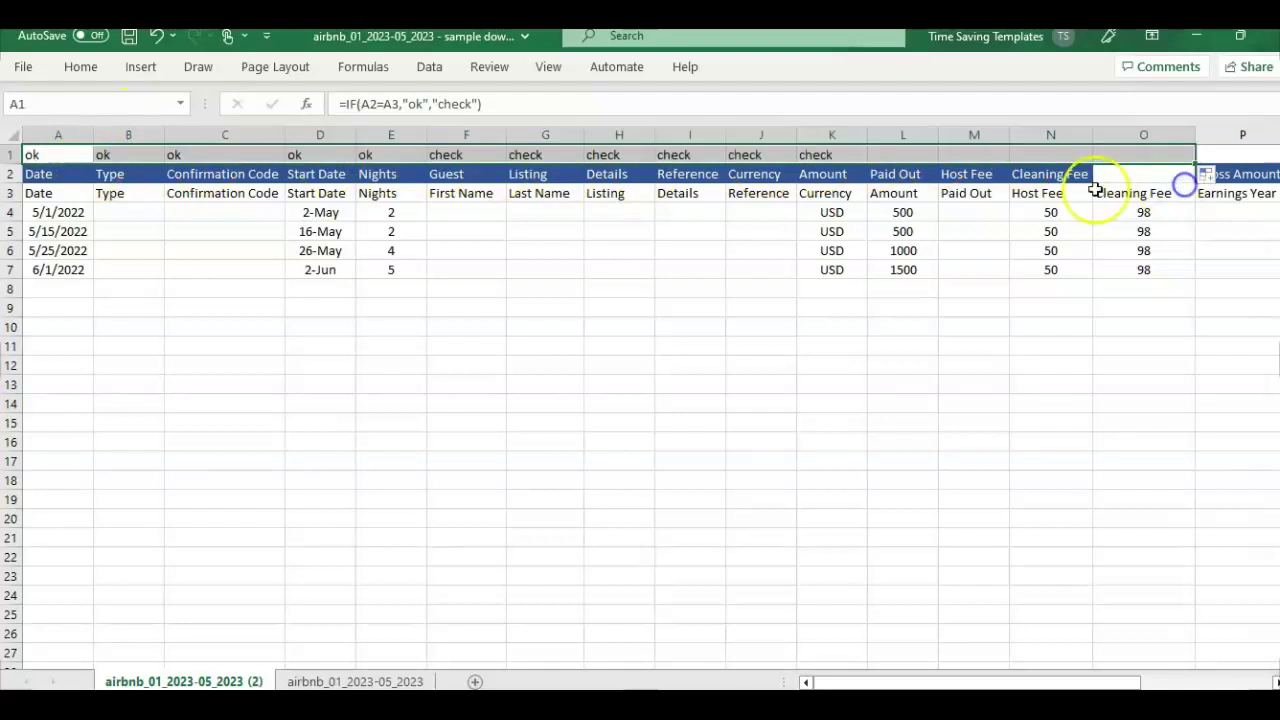
{"action": "left_click", "coordinate": [421, 152]}
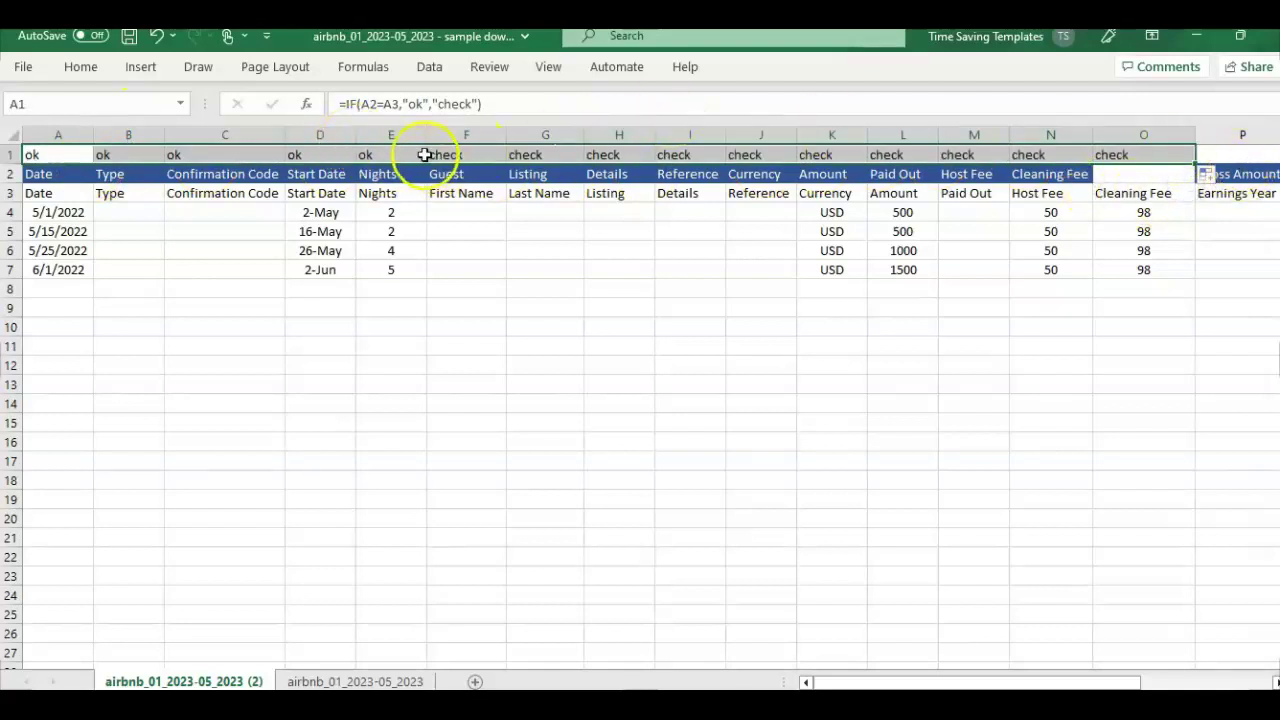
{"action": "left_click", "coordinate": [475, 136]}
{"action": "left_click", "coordinate": [476, 156]}
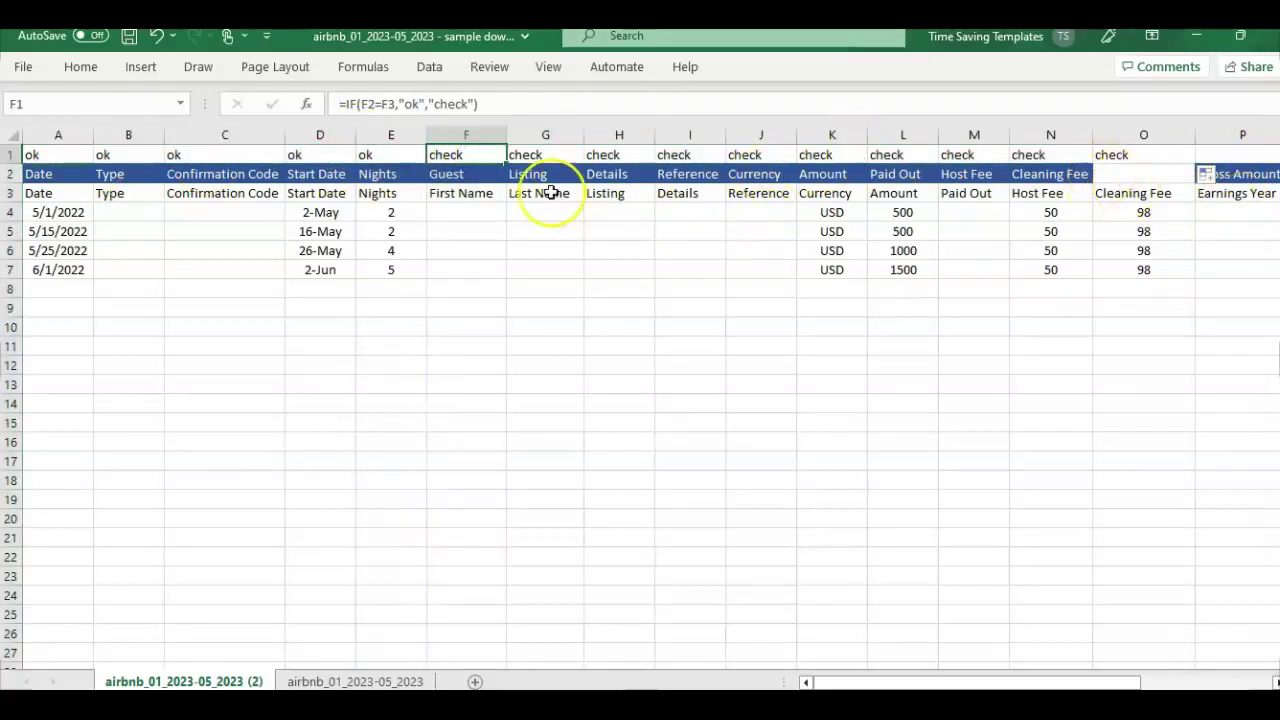
{"action": "left_click", "coordinate": [484, 179]}
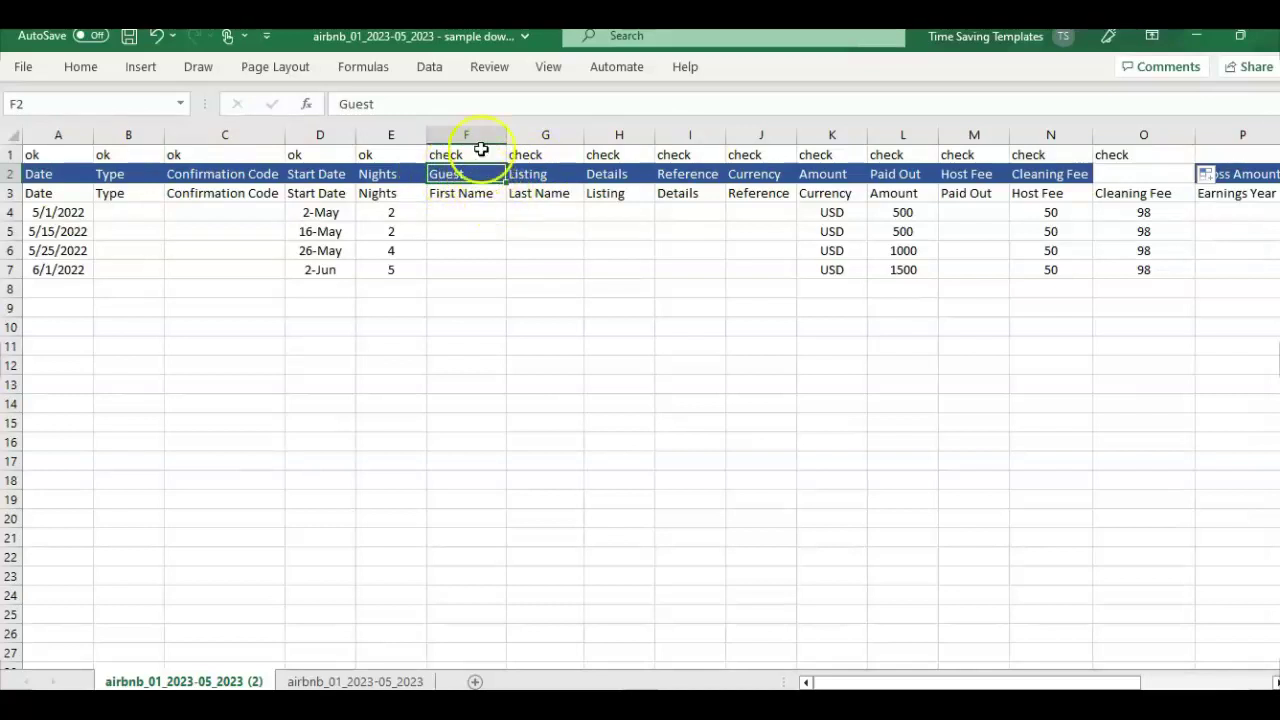
{"action": "left_click", "coordinate": [480, 199]}
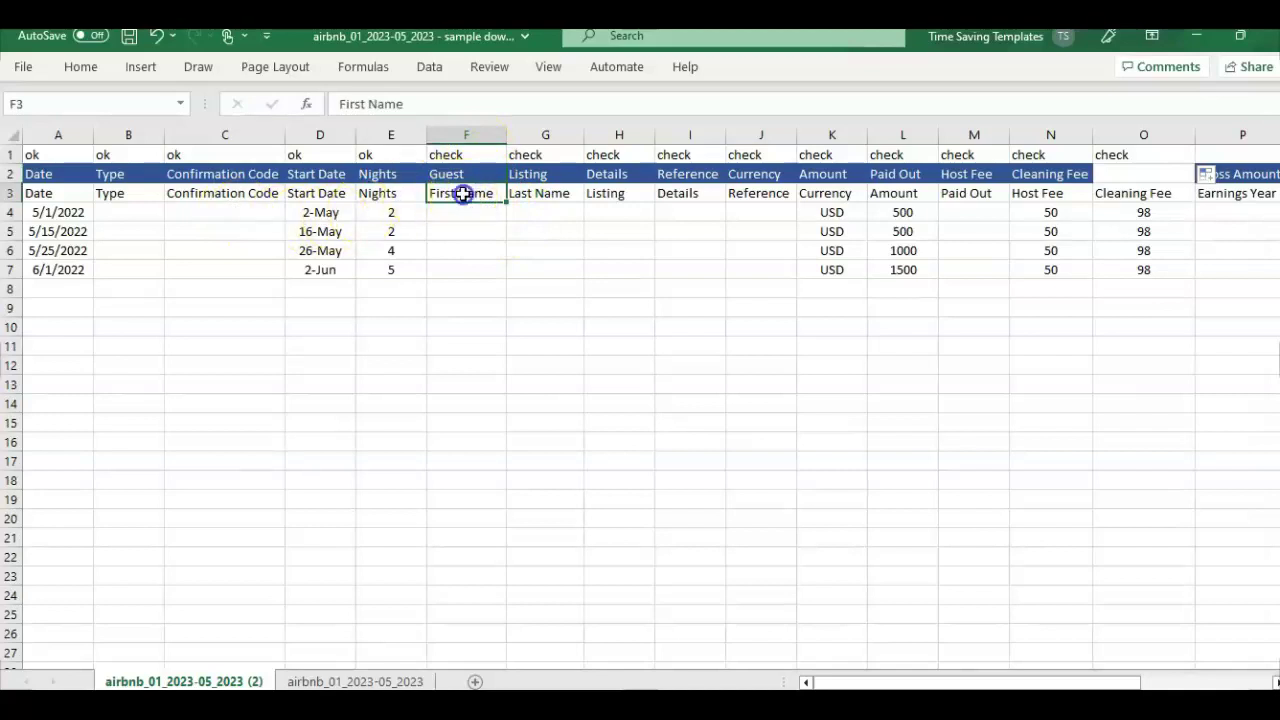
{"action": "left_click", "coordinate": [589, 191]}
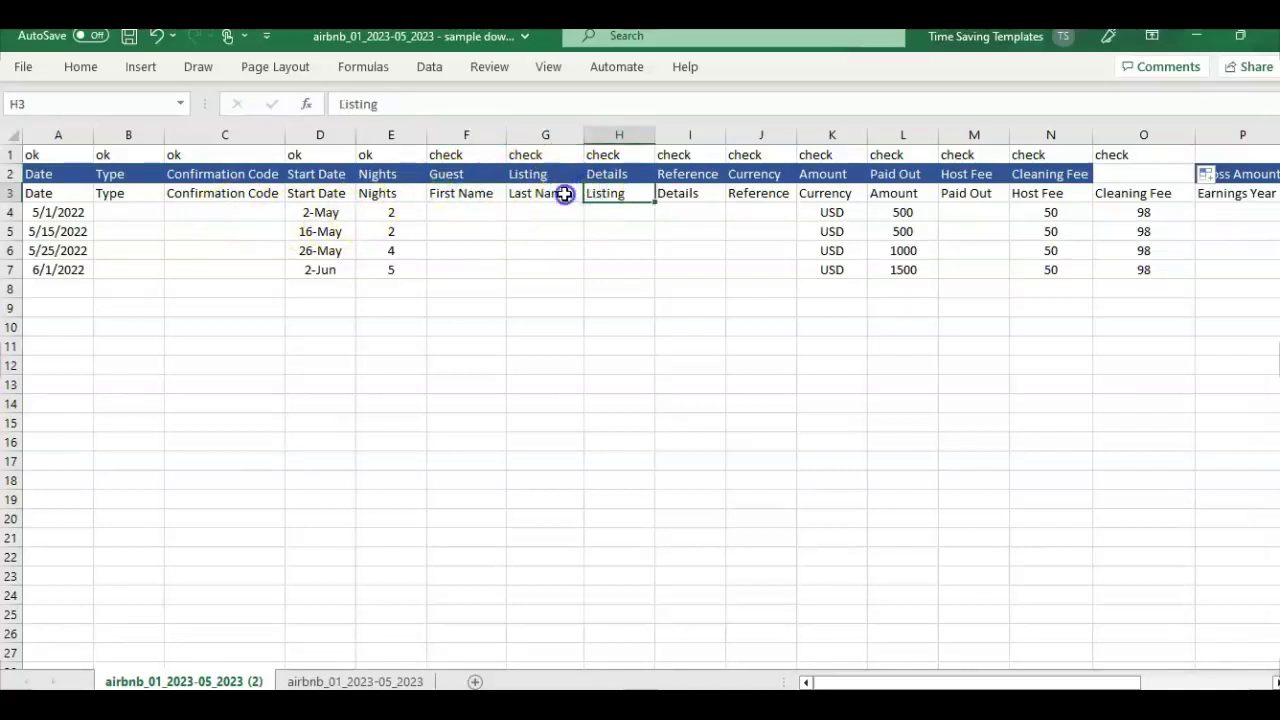
{"action": "left_click", "coordinate": [565, 194]}
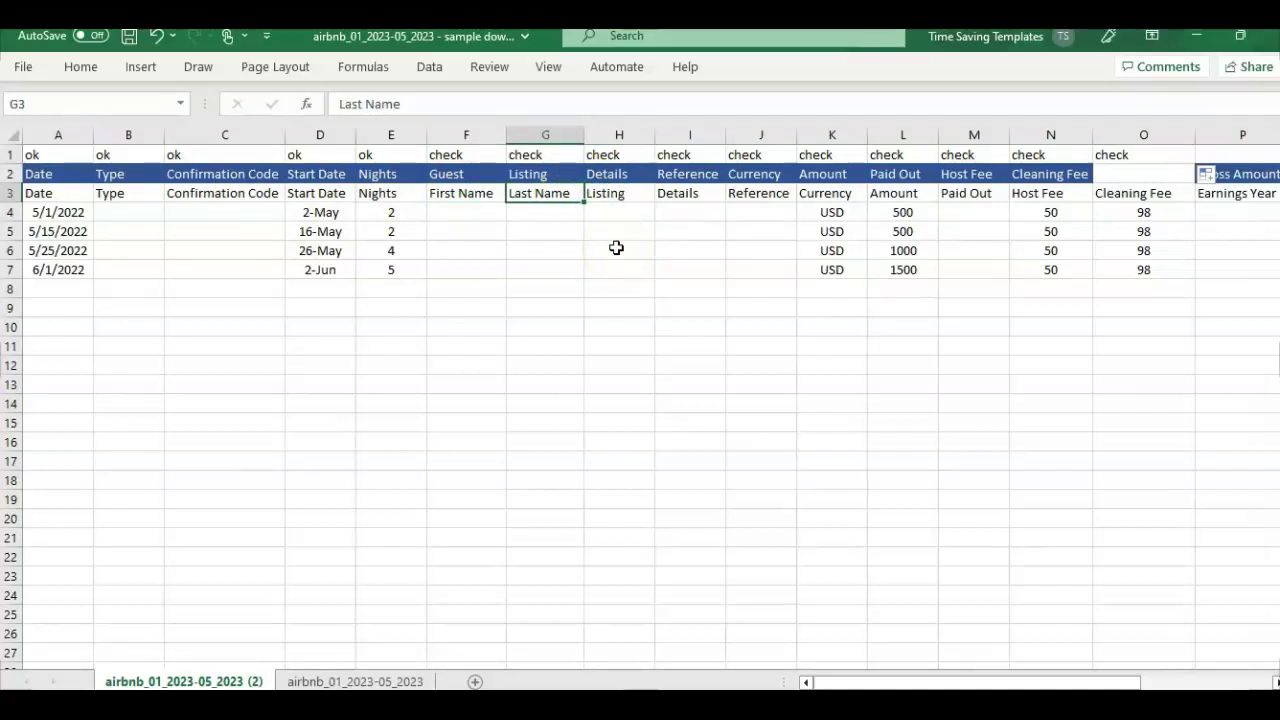
{"action": "left_click", "coordinate": [487, 196]}
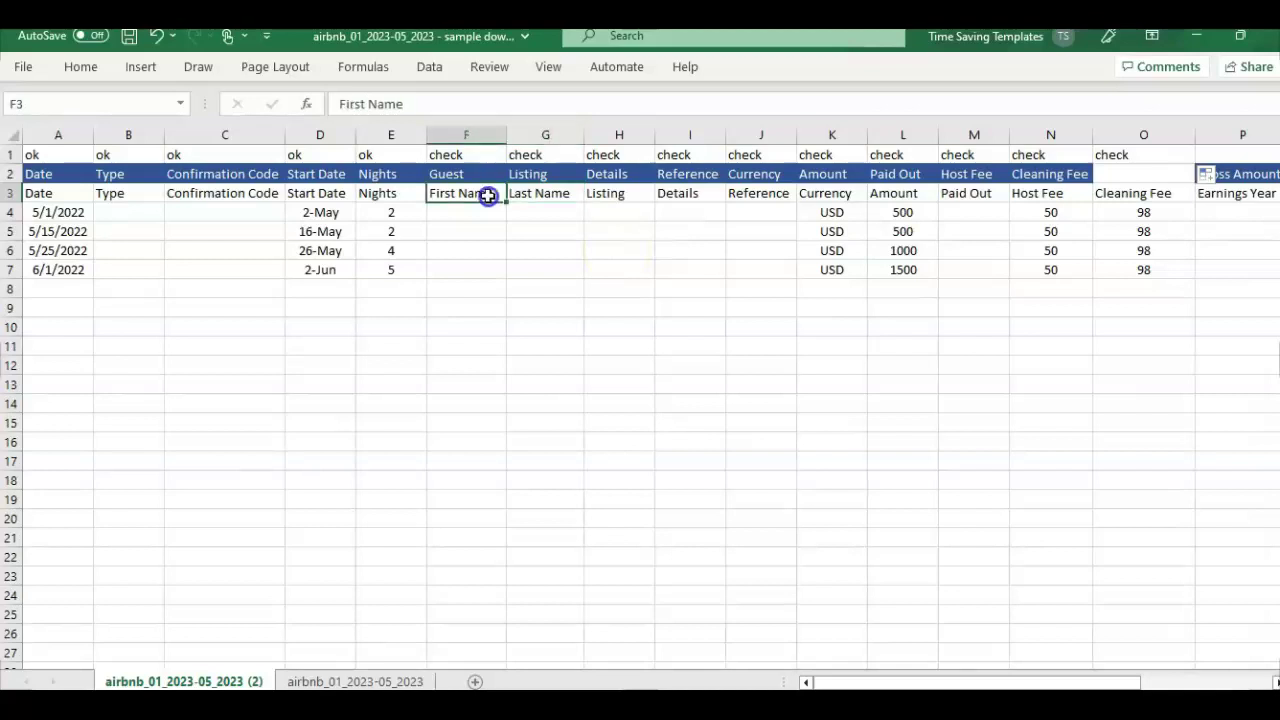
{"action": "left_click", "coordinate": [385, 152]}
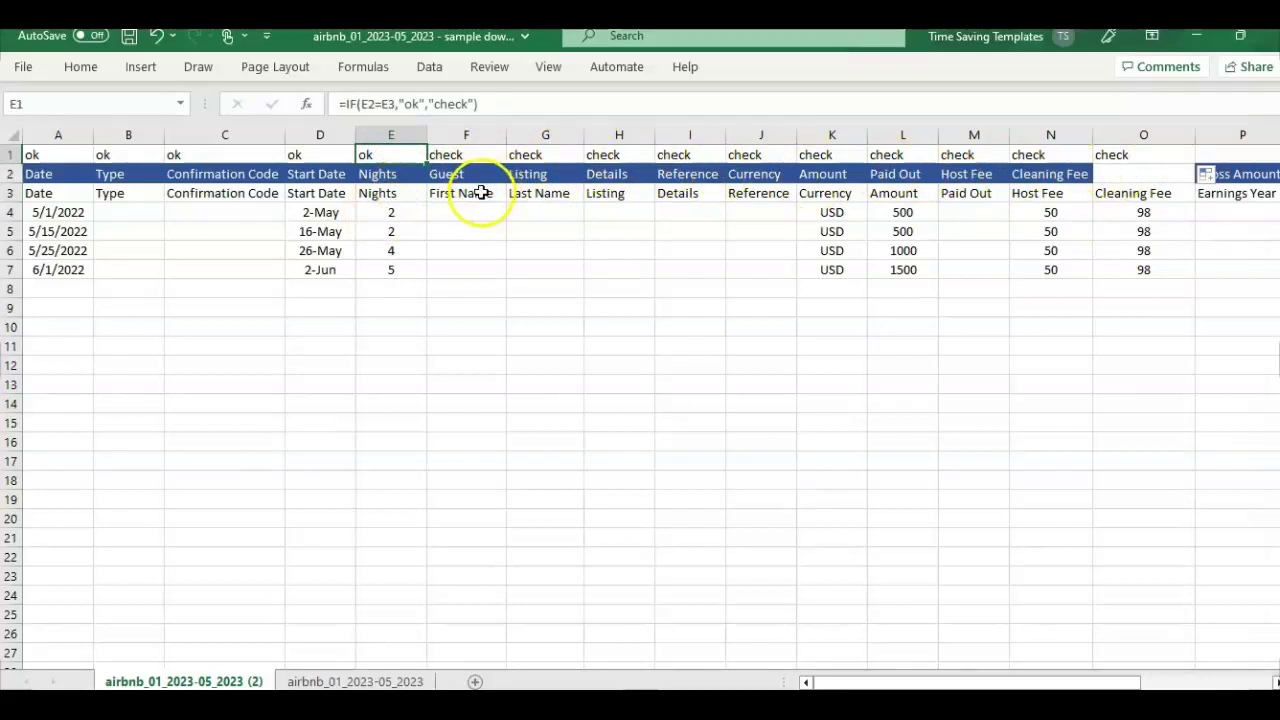
{"action": "left_click", "coordinate": [467, 167]}
{"action": "left_click_drag", "start_coordinate": [470, 196], "coordinate": [557, 273]}
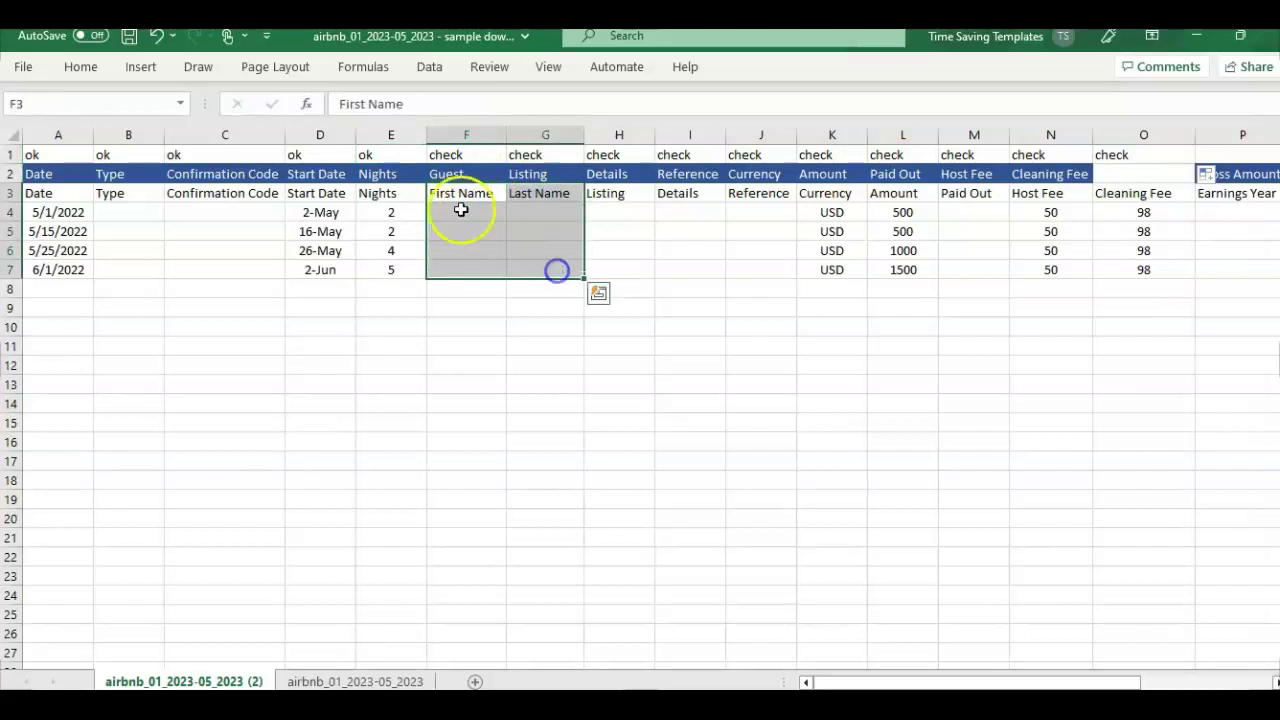
{"action": "left_click", "coordinate": [460, 209]}
{"action": "left_click", "coordinate": [551, 191]}
{"action": "left_click", "coordinate": [418, 193]}
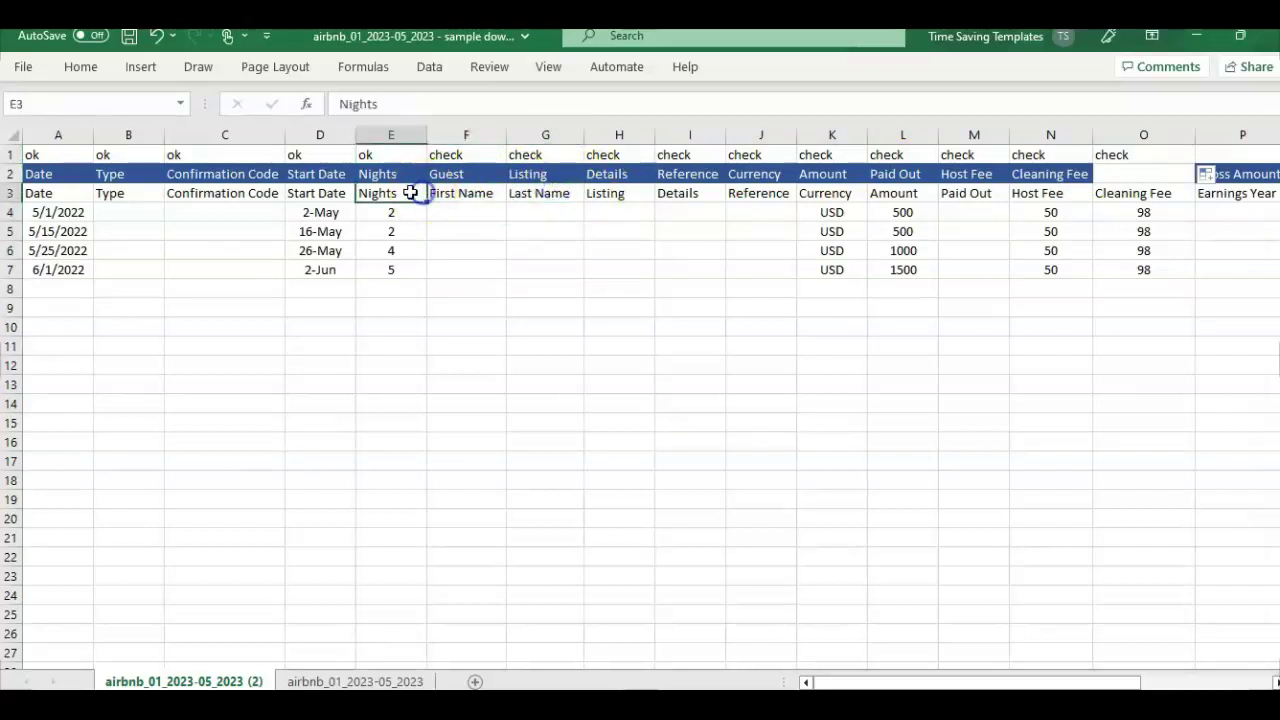
{"action": "left_click", "coordinate": [463, 199]}
{"action": "key", "text": "Up"}
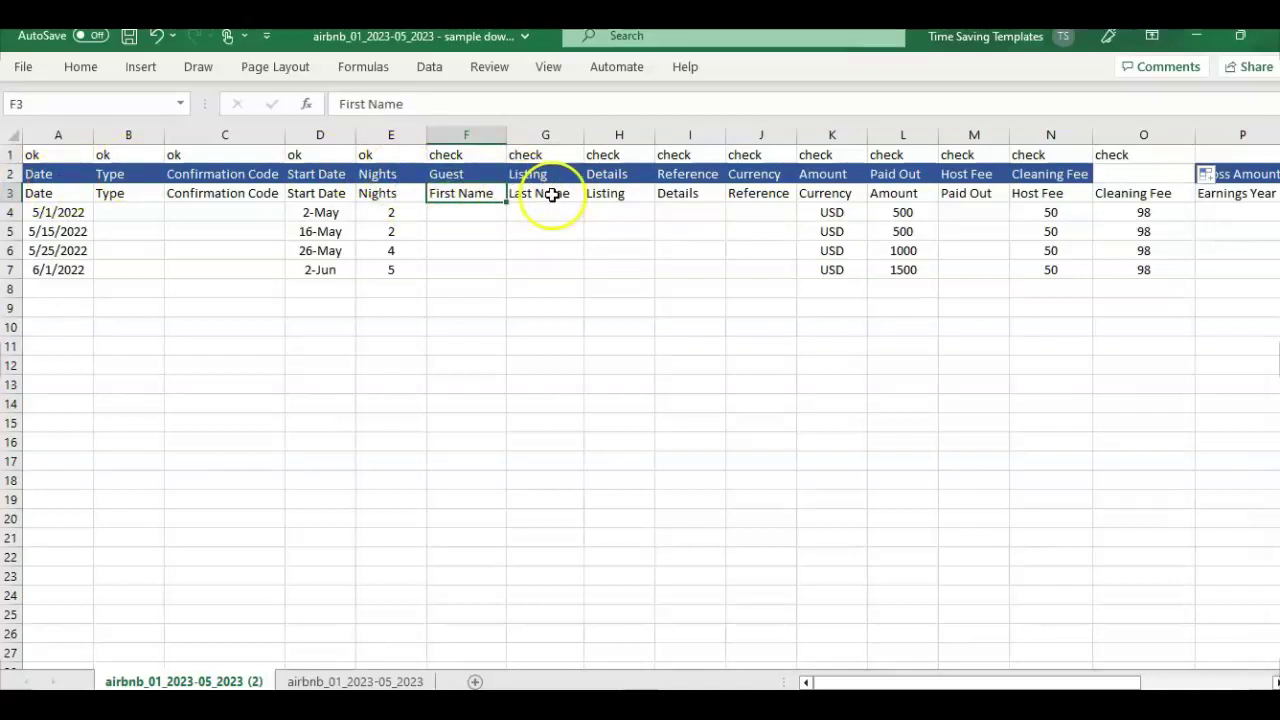
Copy the G3:P7 data block and paste it at F3, one column further left
{"action": "left_click_drag", "start_coordinate": [551, 194], "coordinate": [1201, 271]}
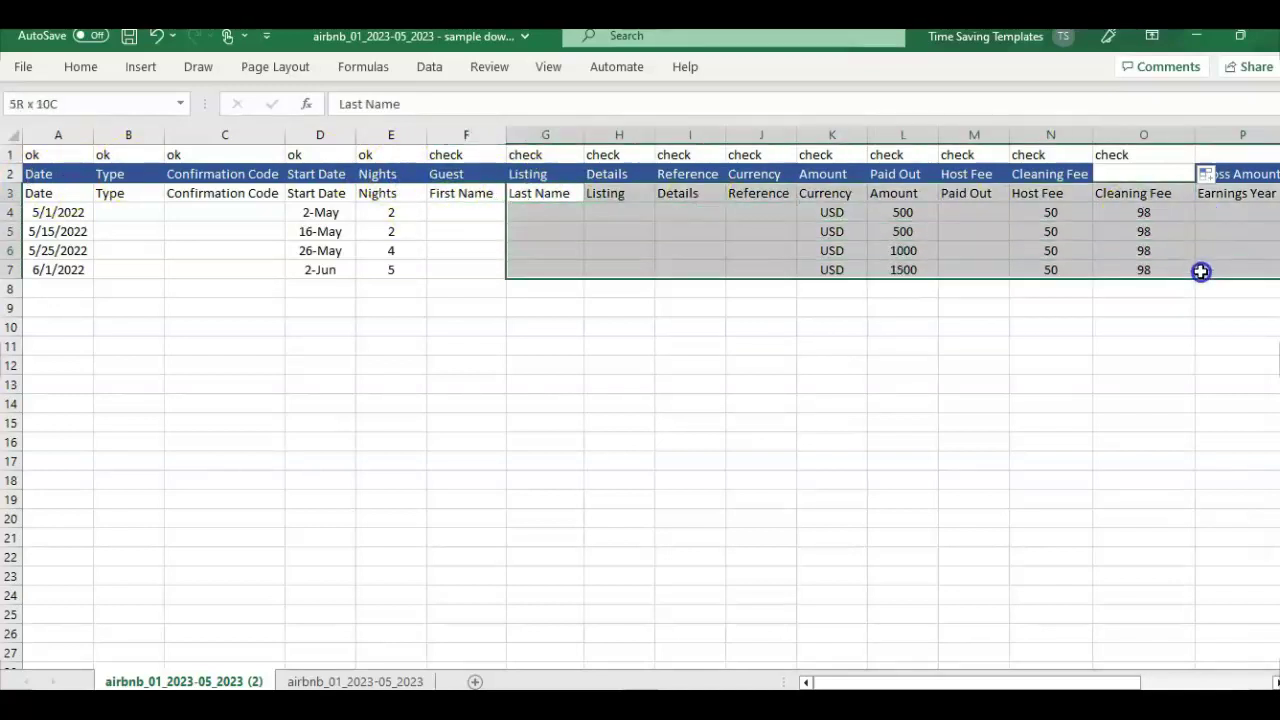
{"action": "key", "text": "ctrl+c"}
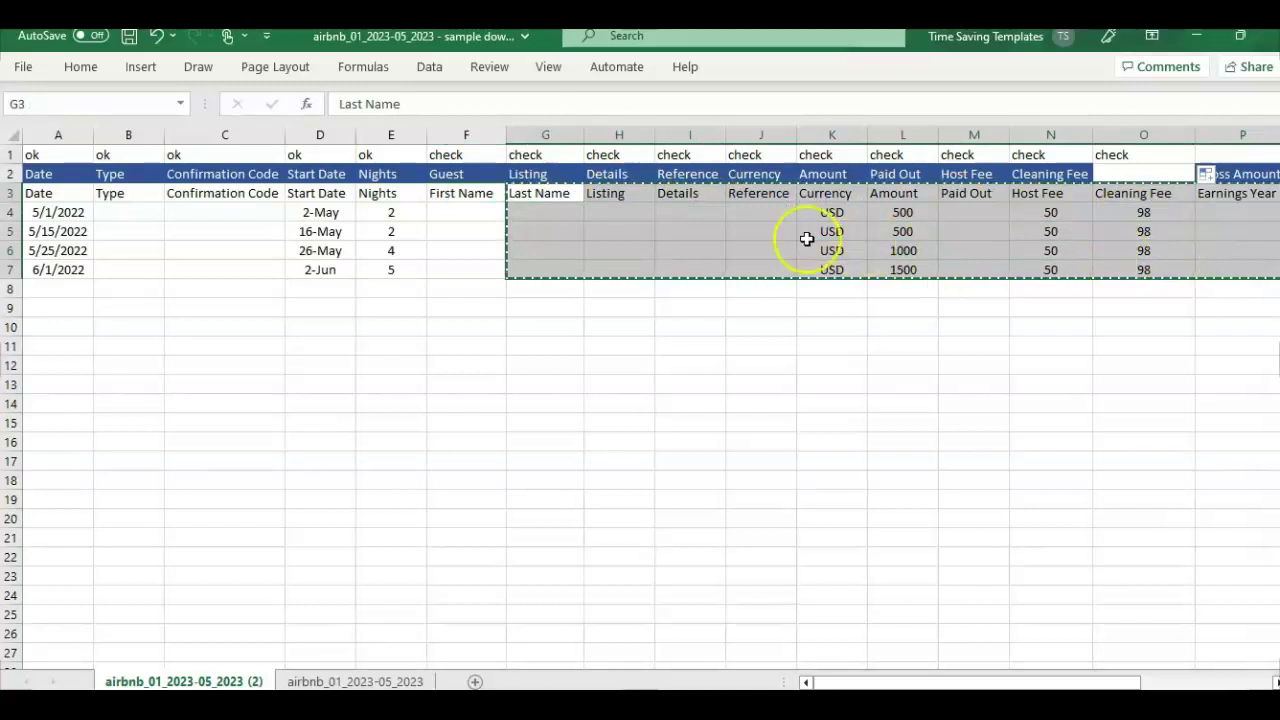
{"action": "left_click_drag", "start_coordinate": [1058, 684], "coordinate": [972, 684]}
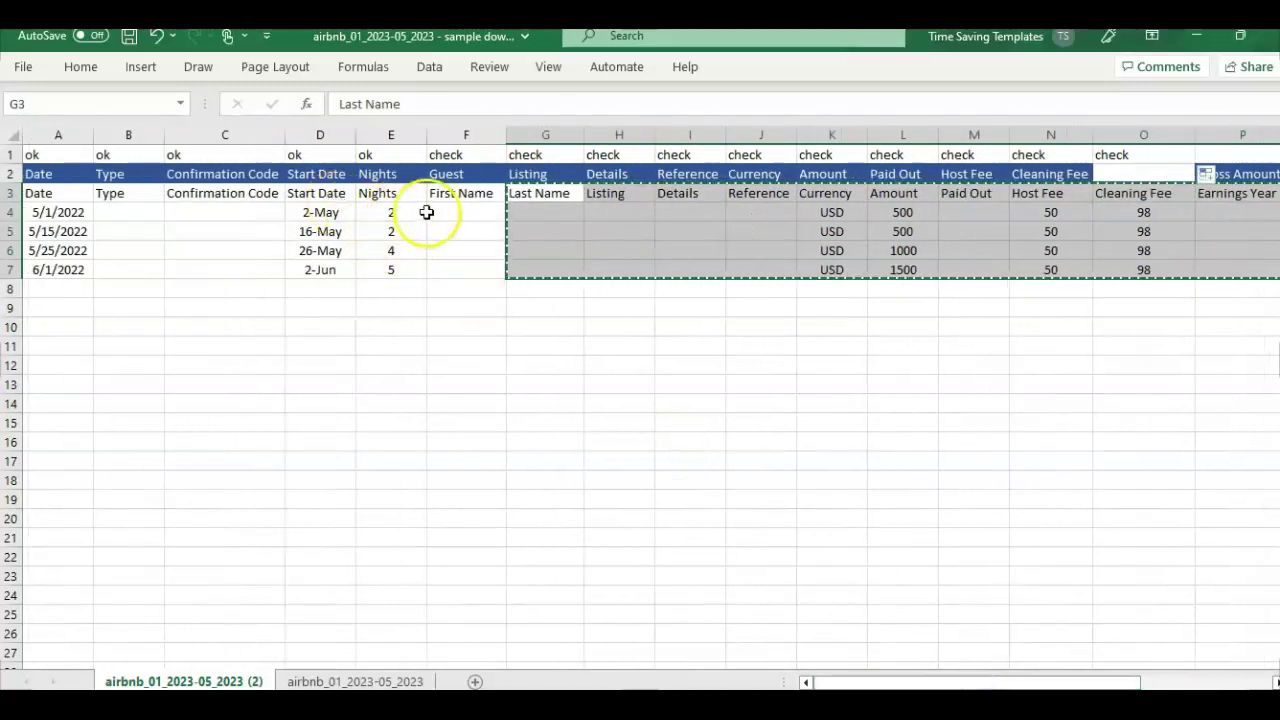
{"action": "left_click", "coordinate": [456, 192]}
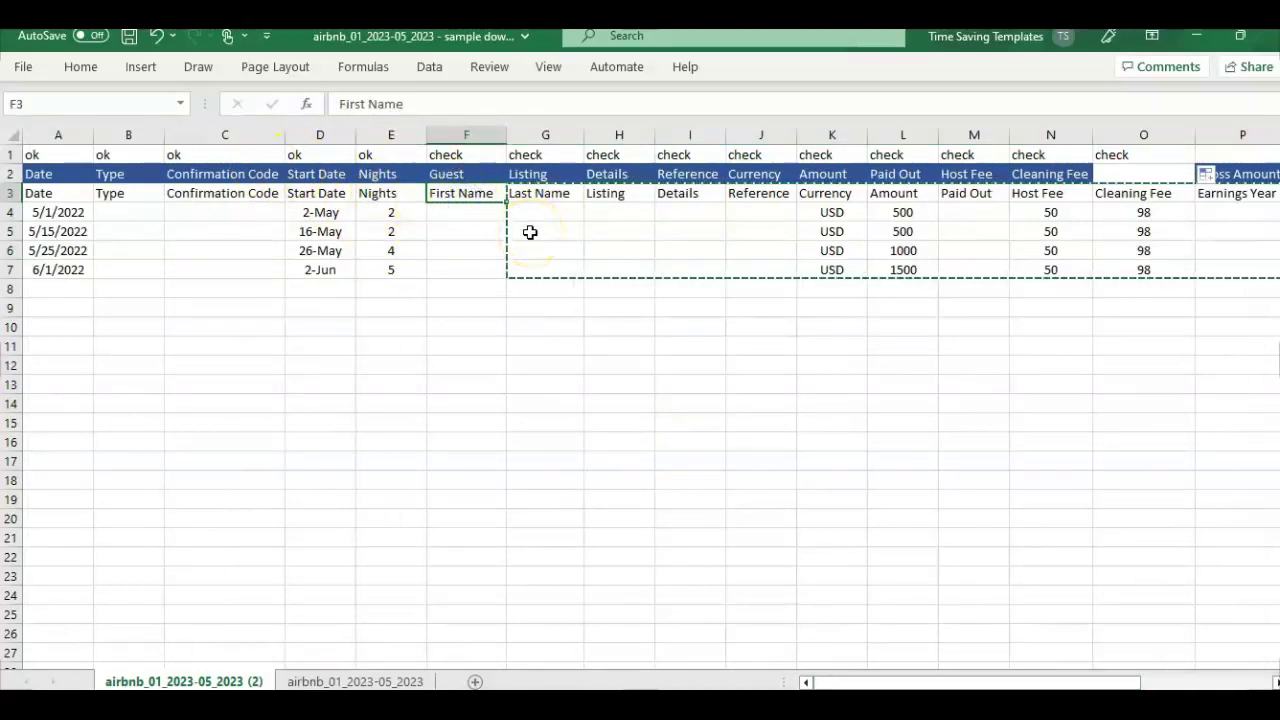
{"action": "key", "text": "ctrl+v"}
Compare the Guest and Last Name headers and the check result in column F
{"action": "left_click", "coordinate": [418, 175]}
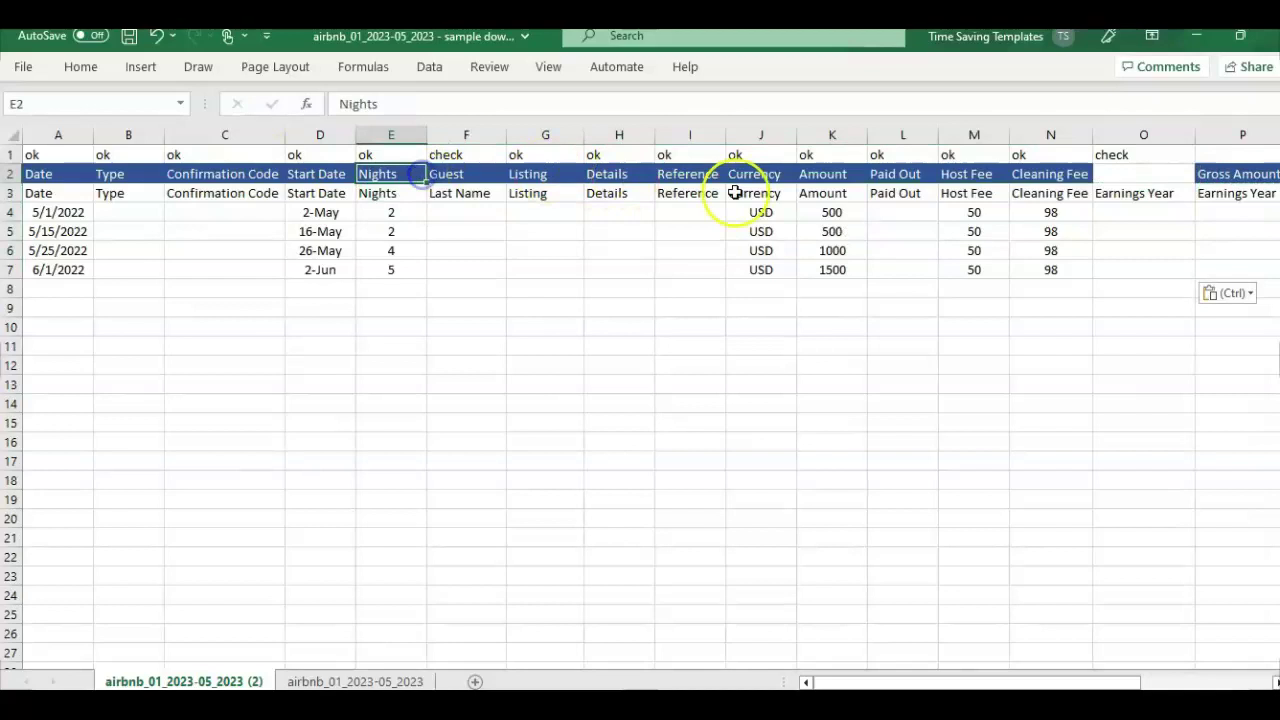
{"action": "left_click", "coordinate": [463, 193]}
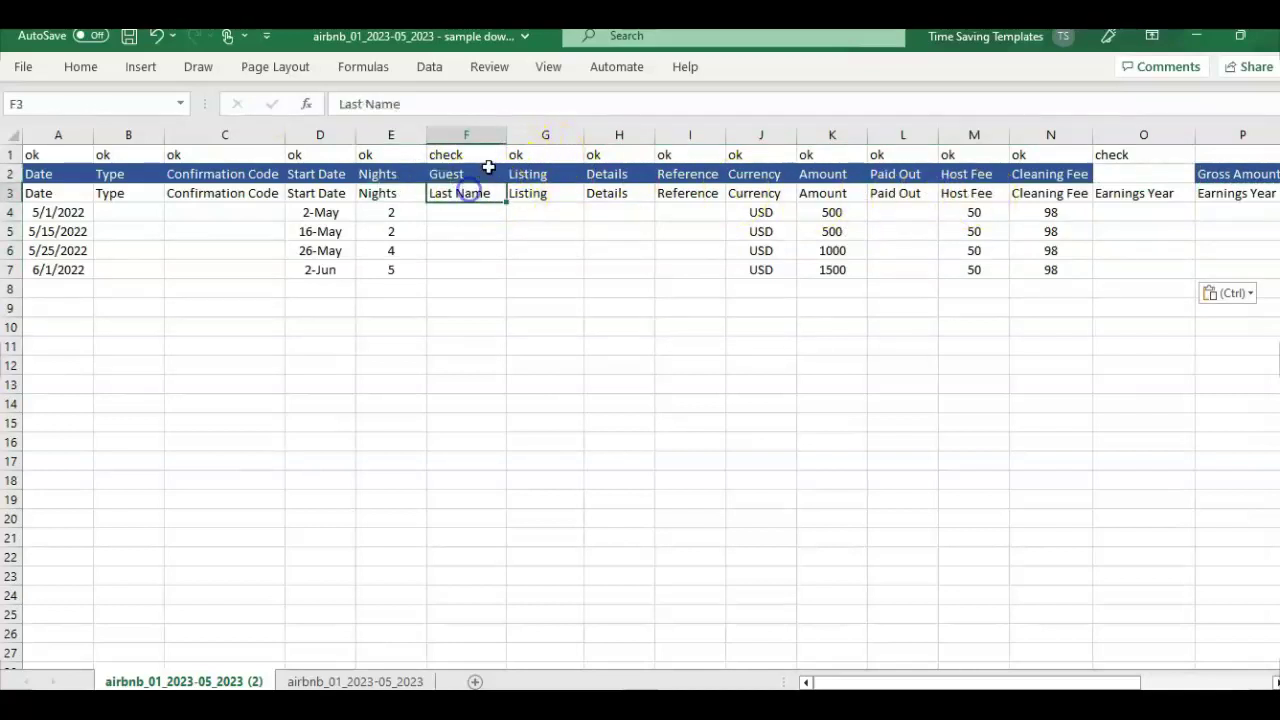
{"action": "left_click", "coordinate": [540, 189]}
{"action": "left_click", "coordinate": [462, 156]}
{"action": "left_click", "coordinate": [472, 177]}
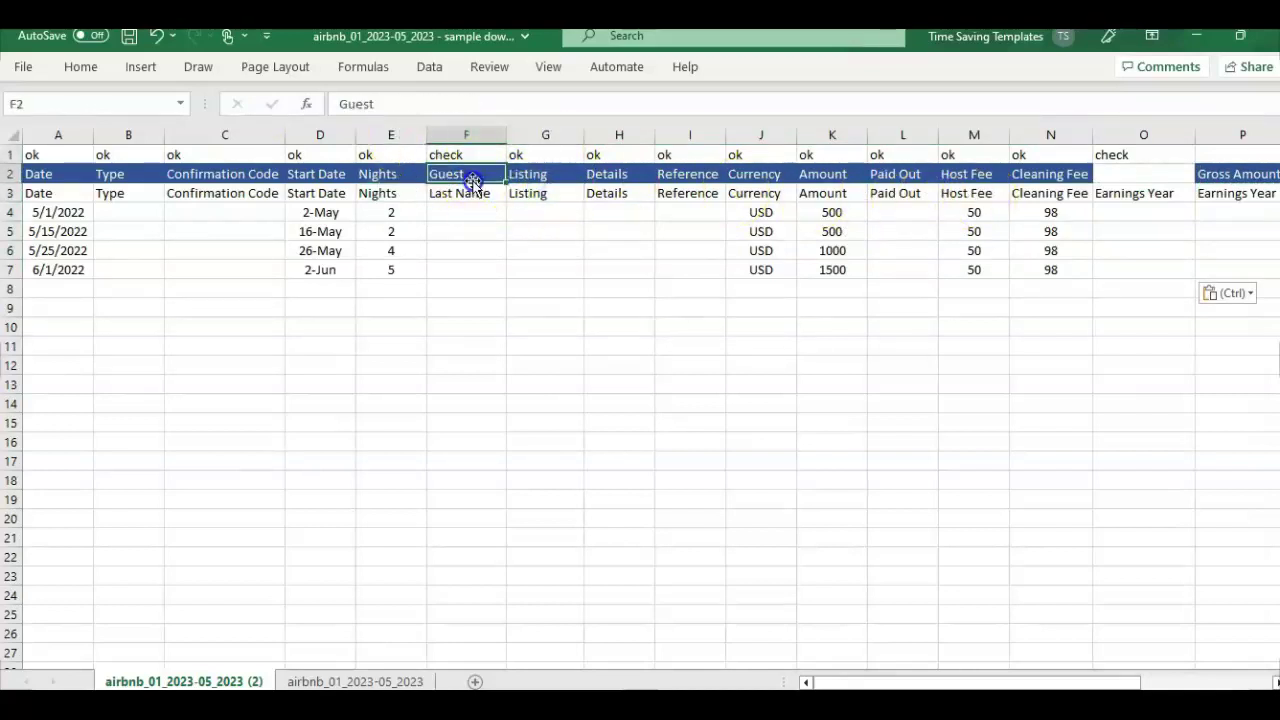
{"action": "left_click", "coordinate": [485, 194]}
{"action": "left_click", "coordinate": [488, 177]}
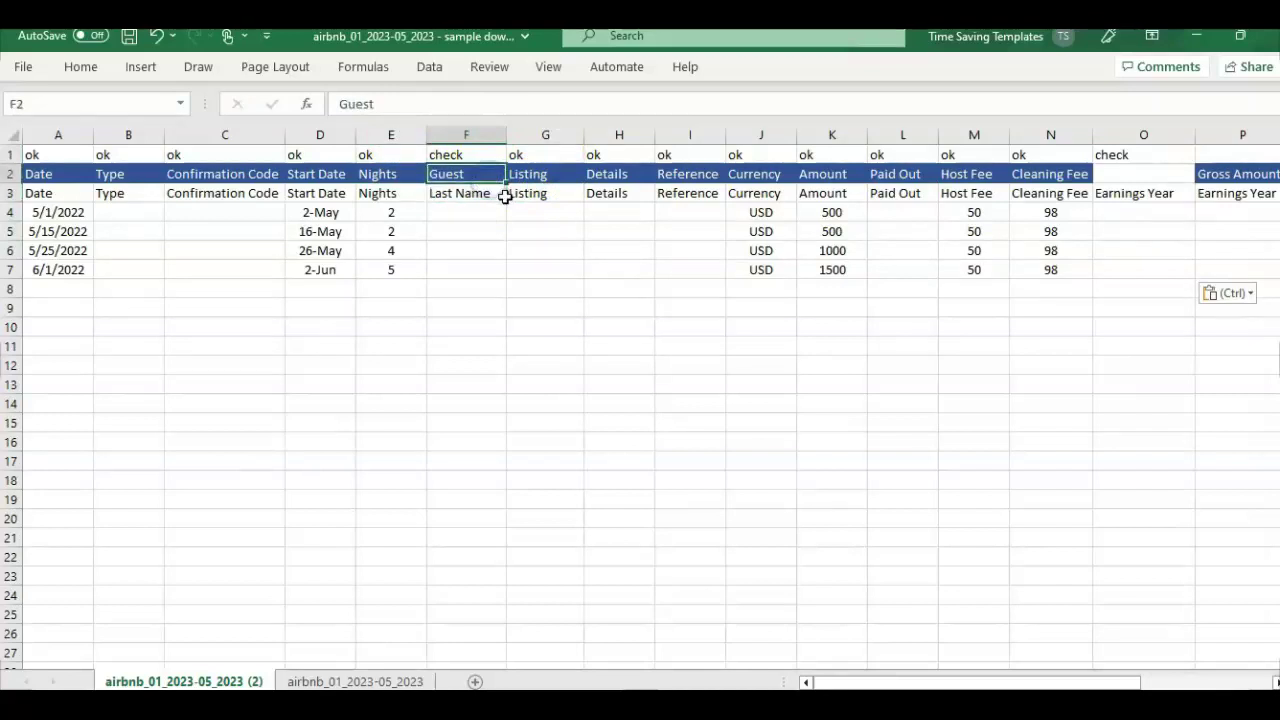
{"action": "left_click", "coordinate": [482, 198]}
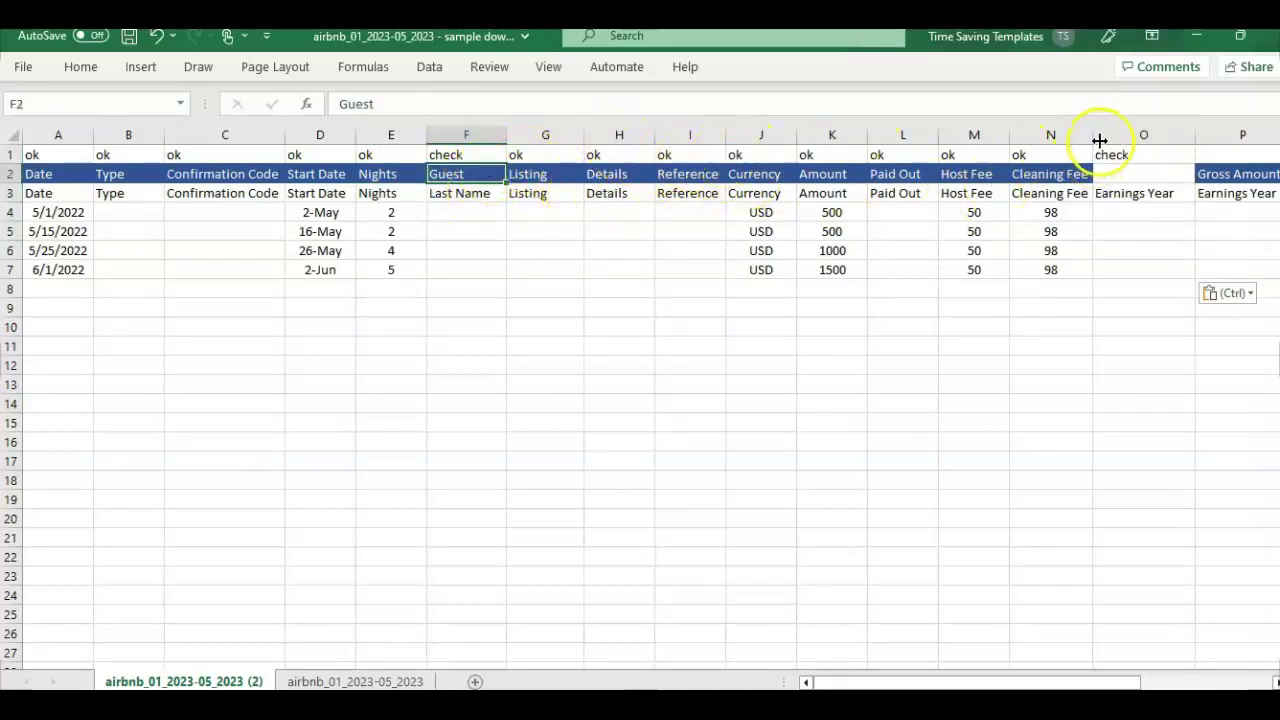
Widen column N to fit Cleaning Fee and review column O's headers and check formula
{"action": "left_click_drag", "start_coordinate": [1094, 135], "coordinate": [1104, 131]}
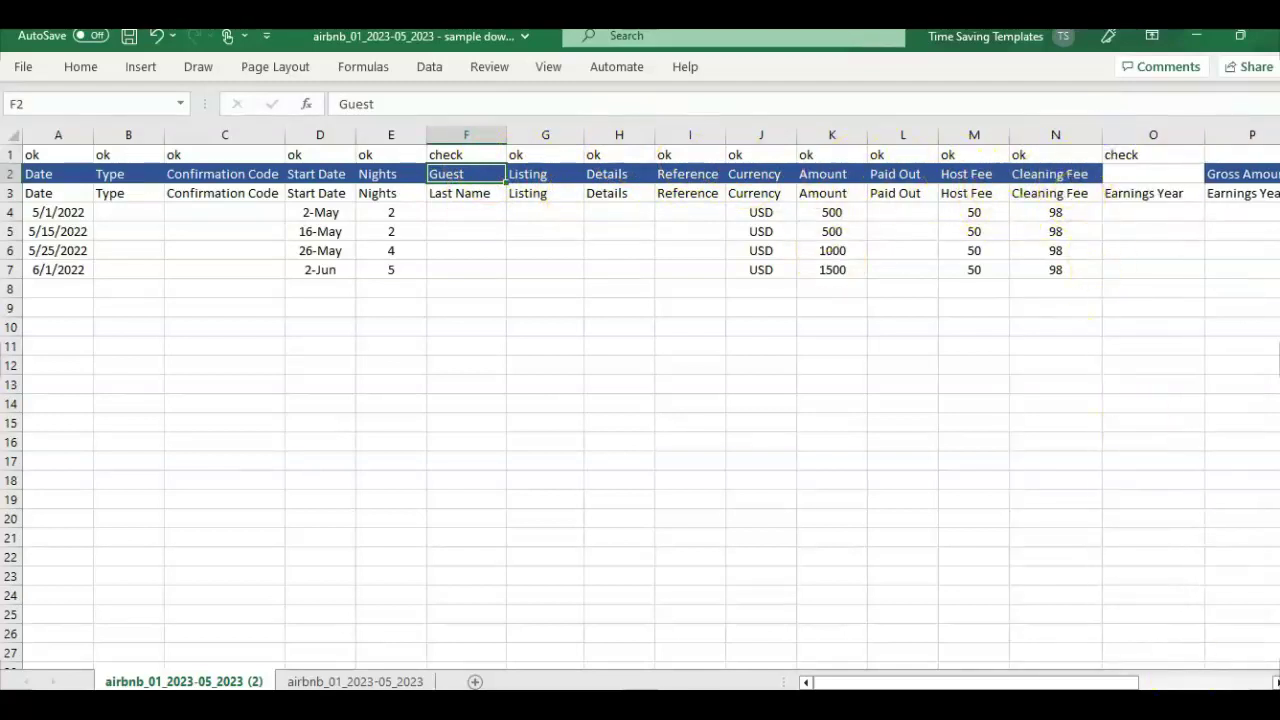
{"action": "left_click", "coordinate": [1150, 188]}
{"action": "left_click", "coordinate": [1172, 158]}
{"action": "scroll", "coordinate": [1216, 160], "scroll_direction": "right", "scroll_amount": 2}
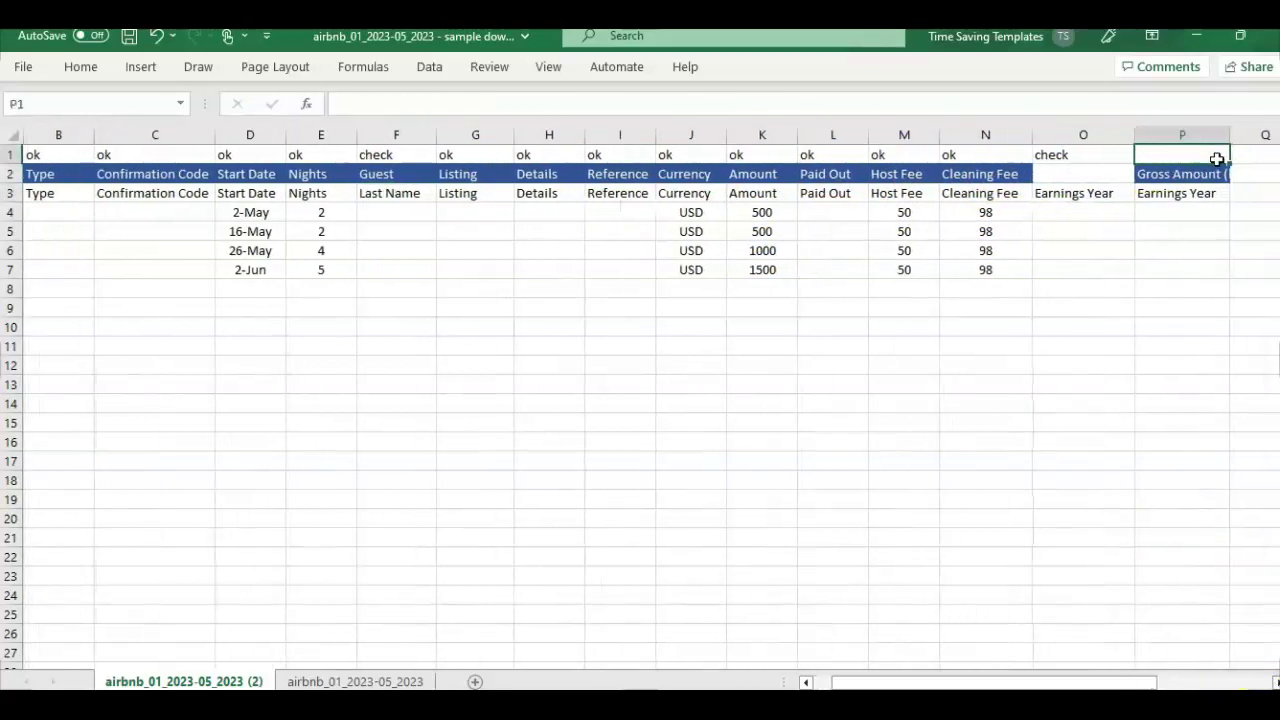
{"action": "left_click", "coordinate": [1004, 178]}
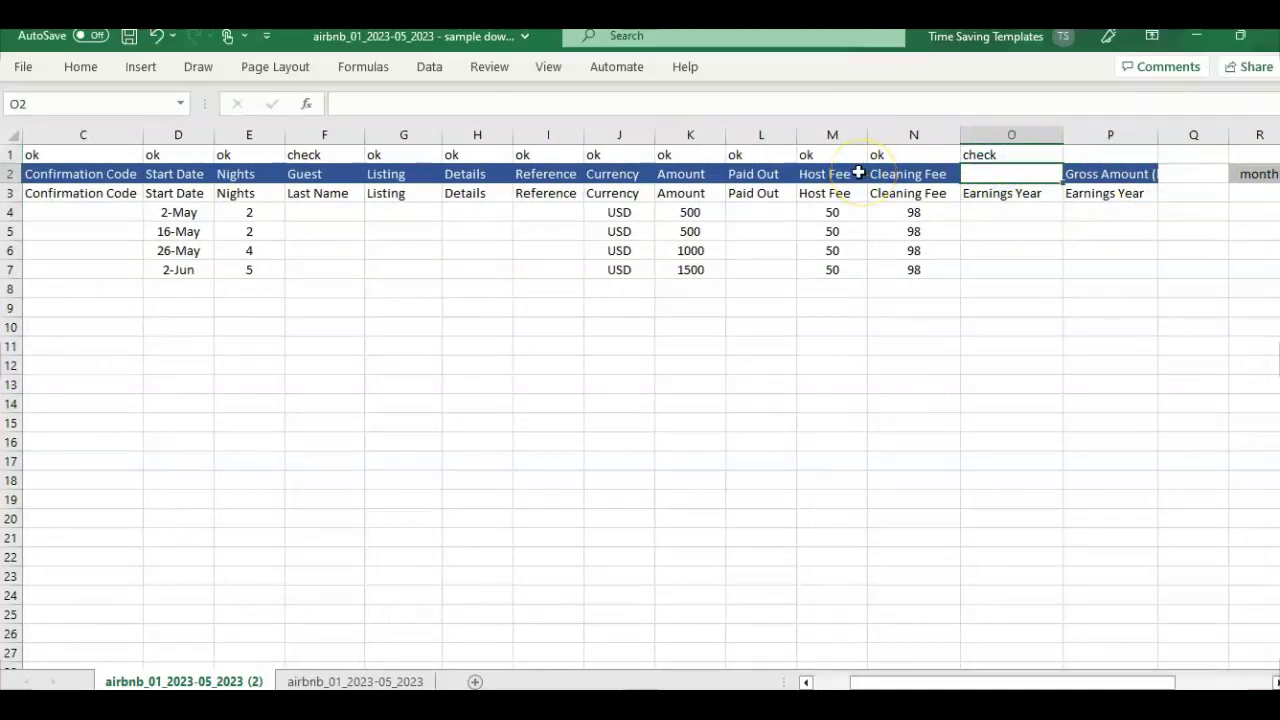
{"action": "scroll", "coordinate": [1063, 634], "scroll_direction": "left", "scroll_amount": 2}
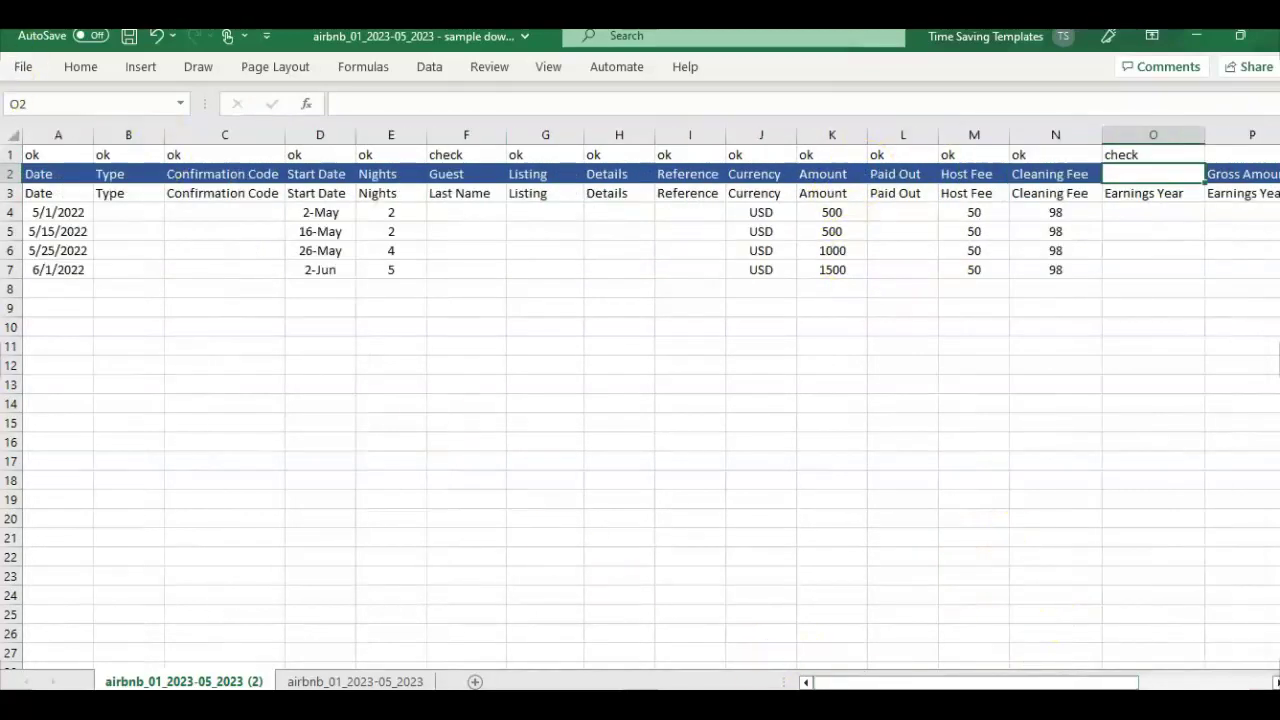
Add a Text that Contains 'check' rule to row 1 with Light Red Fill and Dark Red Text
{"action": "left_click", "coordinate": [14, 154]}
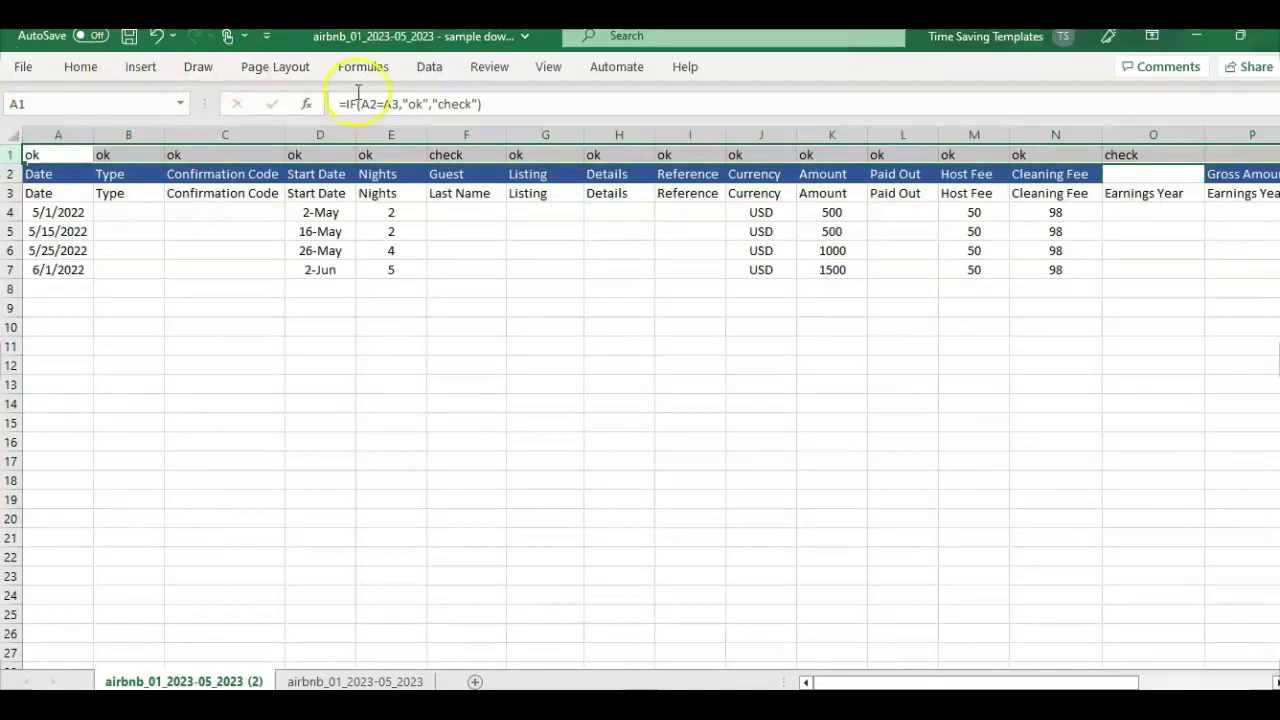
{"action": "left_click", "coordinate": [80, 66]}
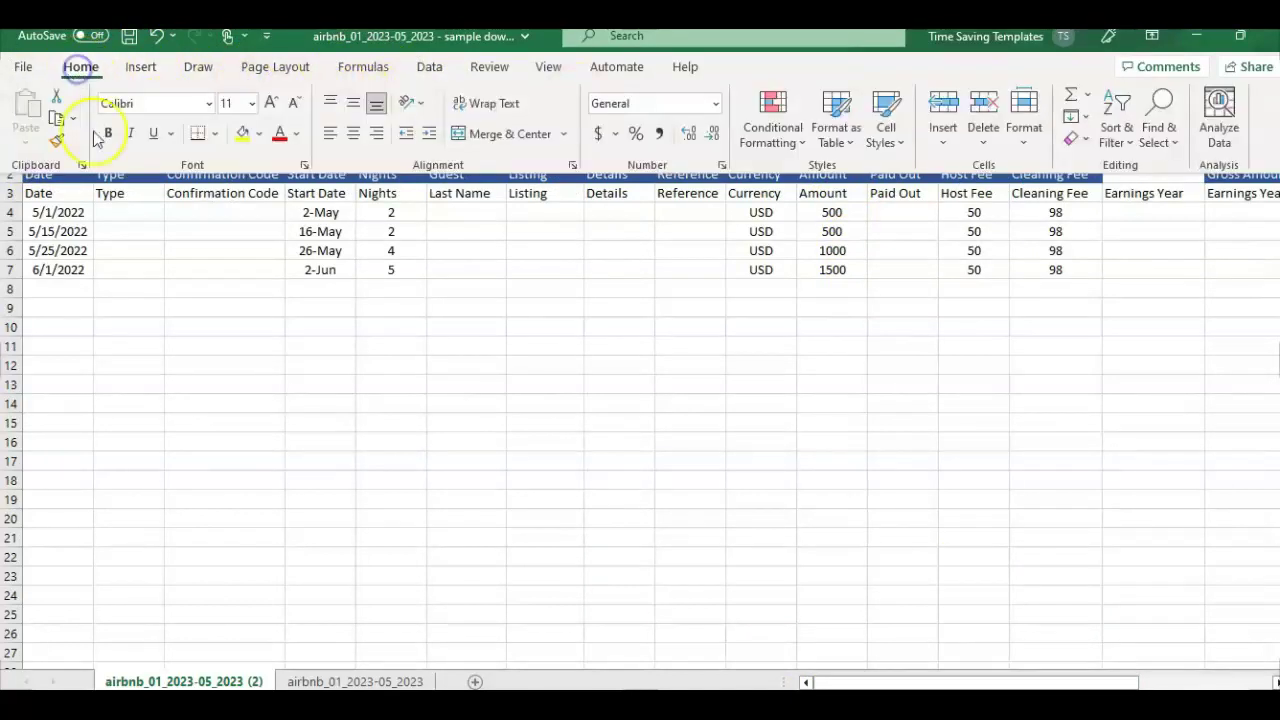
{"action": "left_click", "coordinate": [790, 147]}
{"action": "mouse_move", "coordinate": [905, 180]}
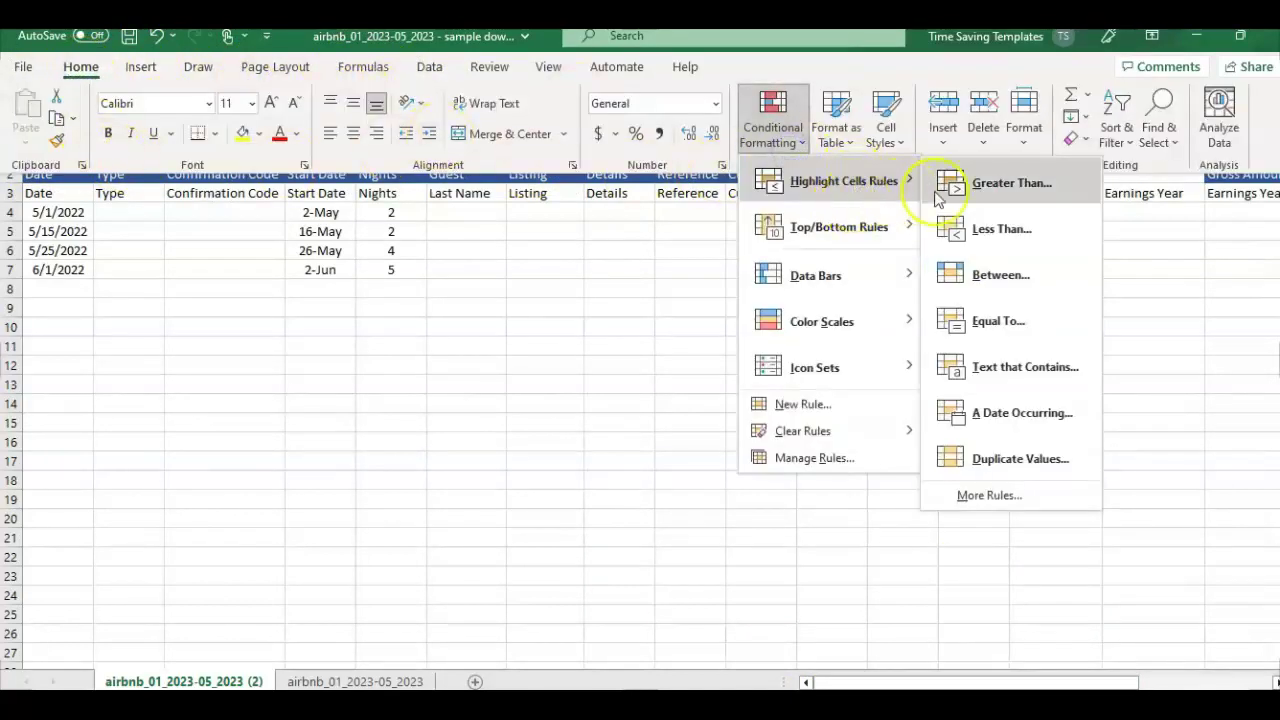
{"action": "left_click", "coordinate": [1020, 388]}
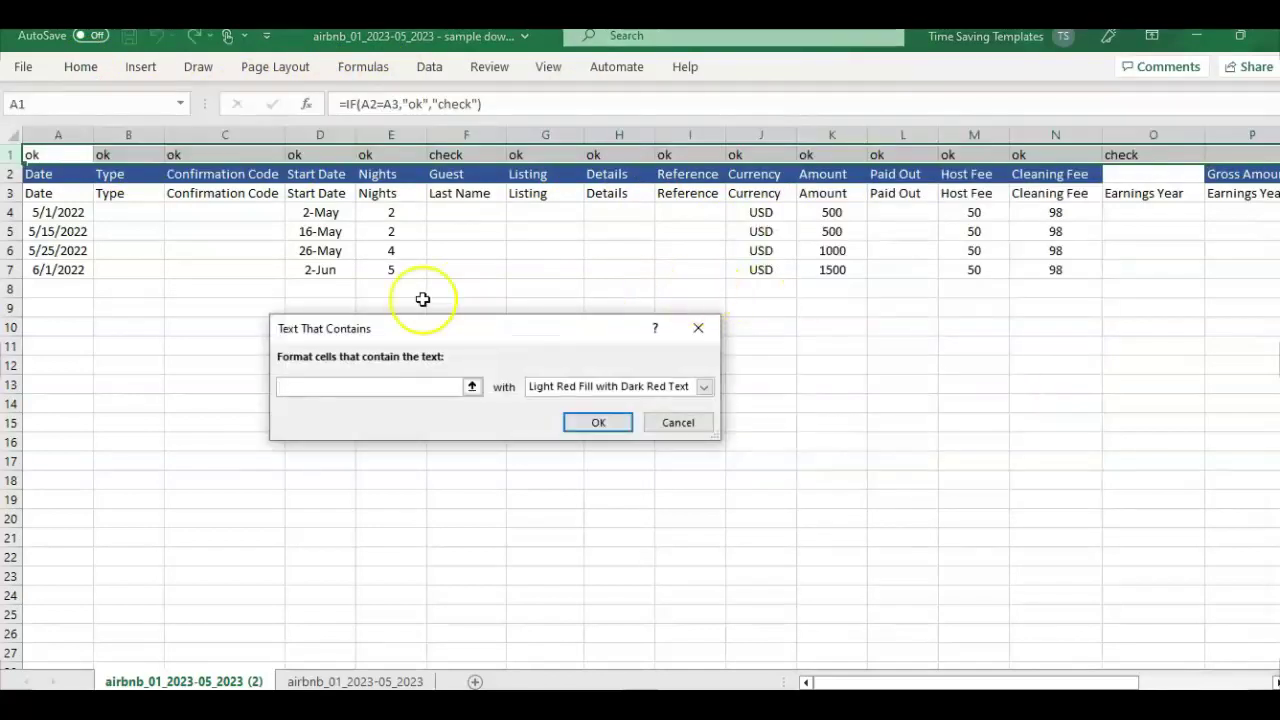
{"action": "type", "text": "check"}
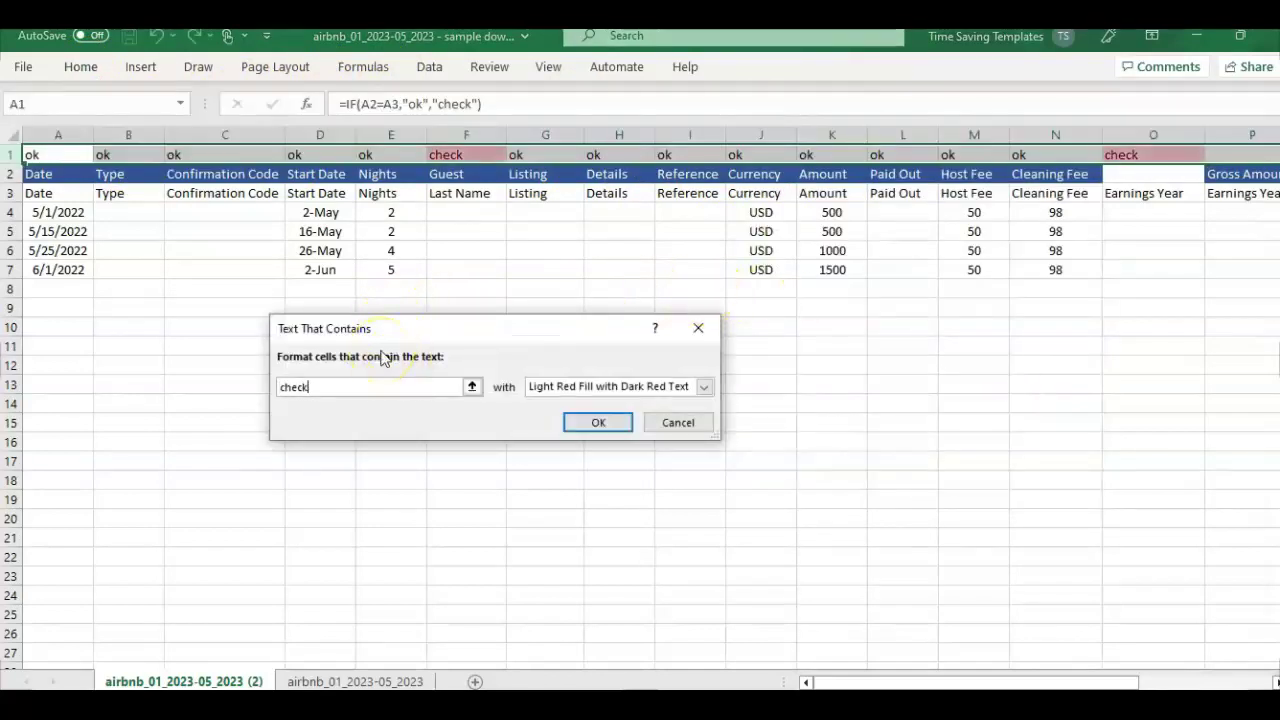
{"action": "left_click", "coordinate": [598, 422]}
{"action": "left_click", "coordinate": [240, 308]}
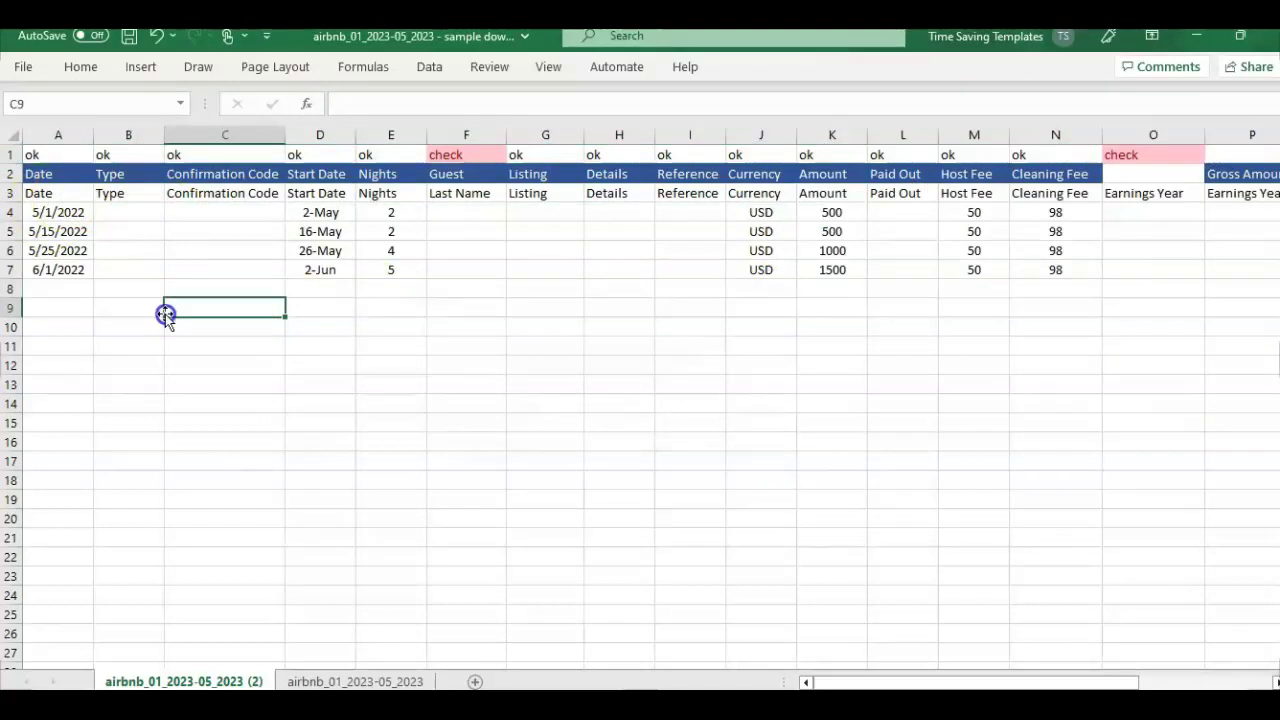
{"action": "scroll", "coordinate": [165, 314], "scroll_direction": "down", "scroll_amount": 6}
{"action": "scroll", "coordinate": [200, 297], "scroll_direction": "up", "scroll_amount": 6}
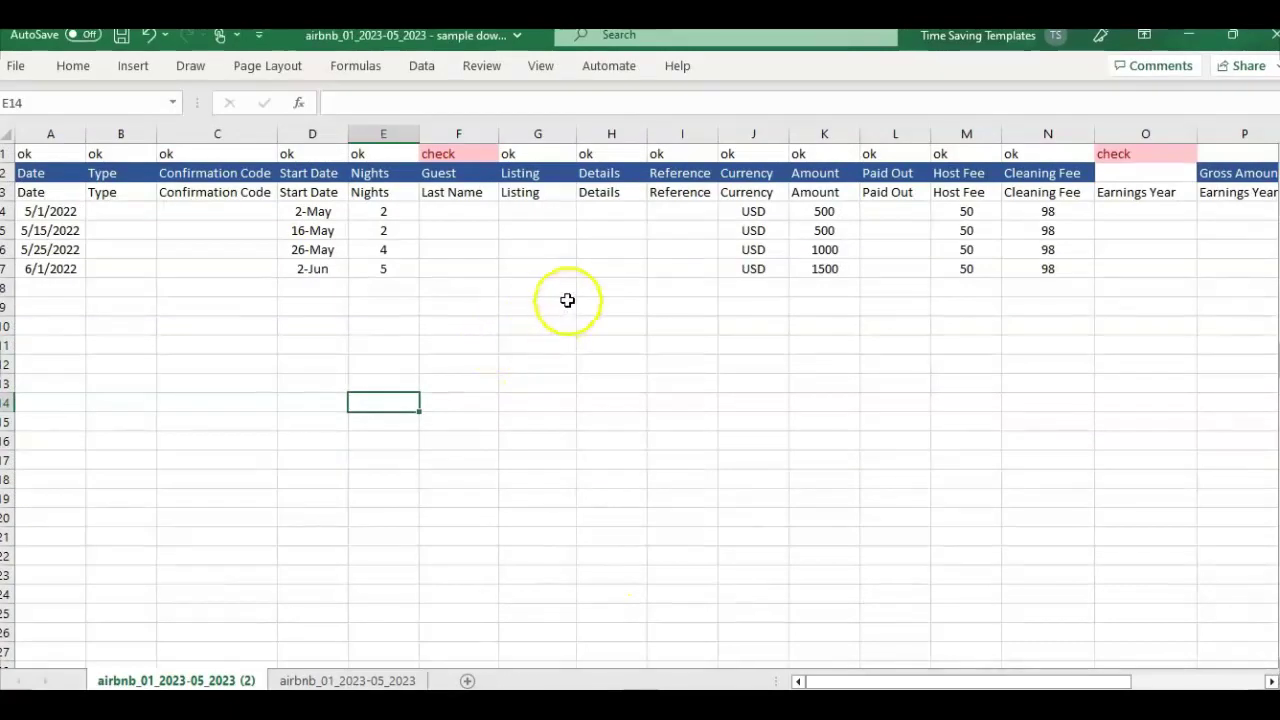
{"action": "left_click", "coordinate": [771, 212]}
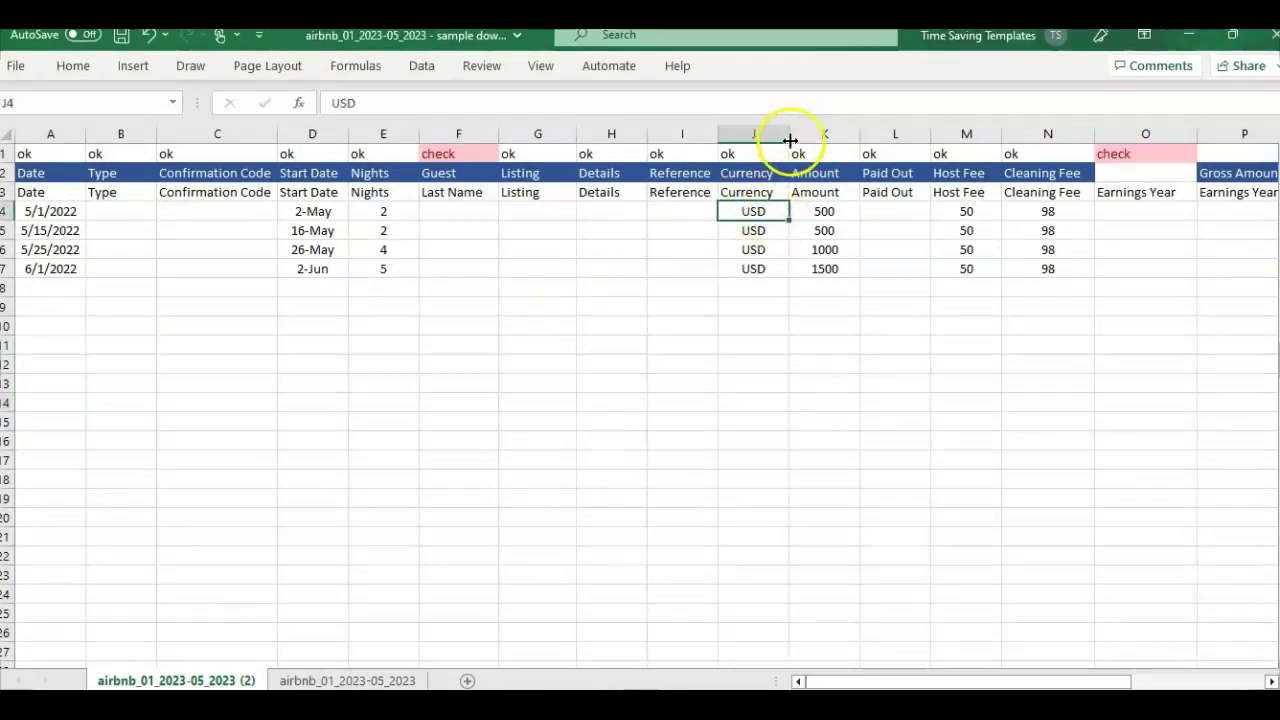
{"action": "left_click", "coordinate": [745, 133]}
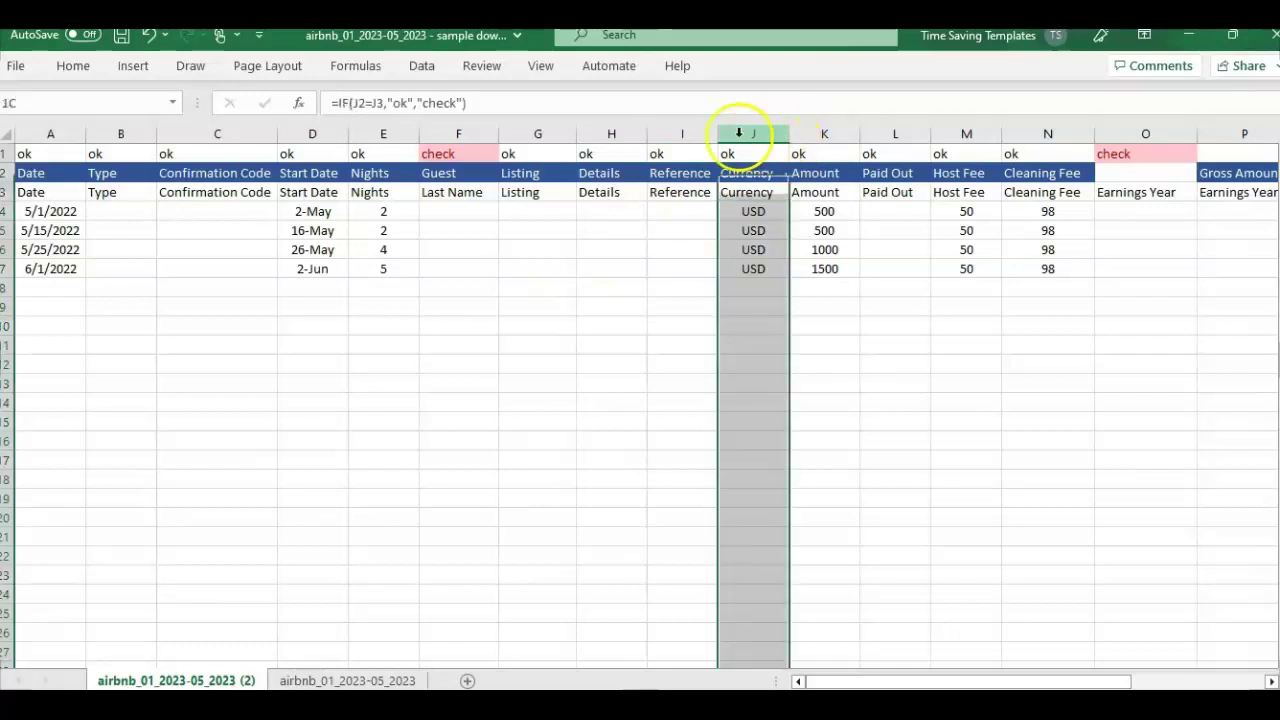
{"action": "left_click", "coordinate": [767, 195]}
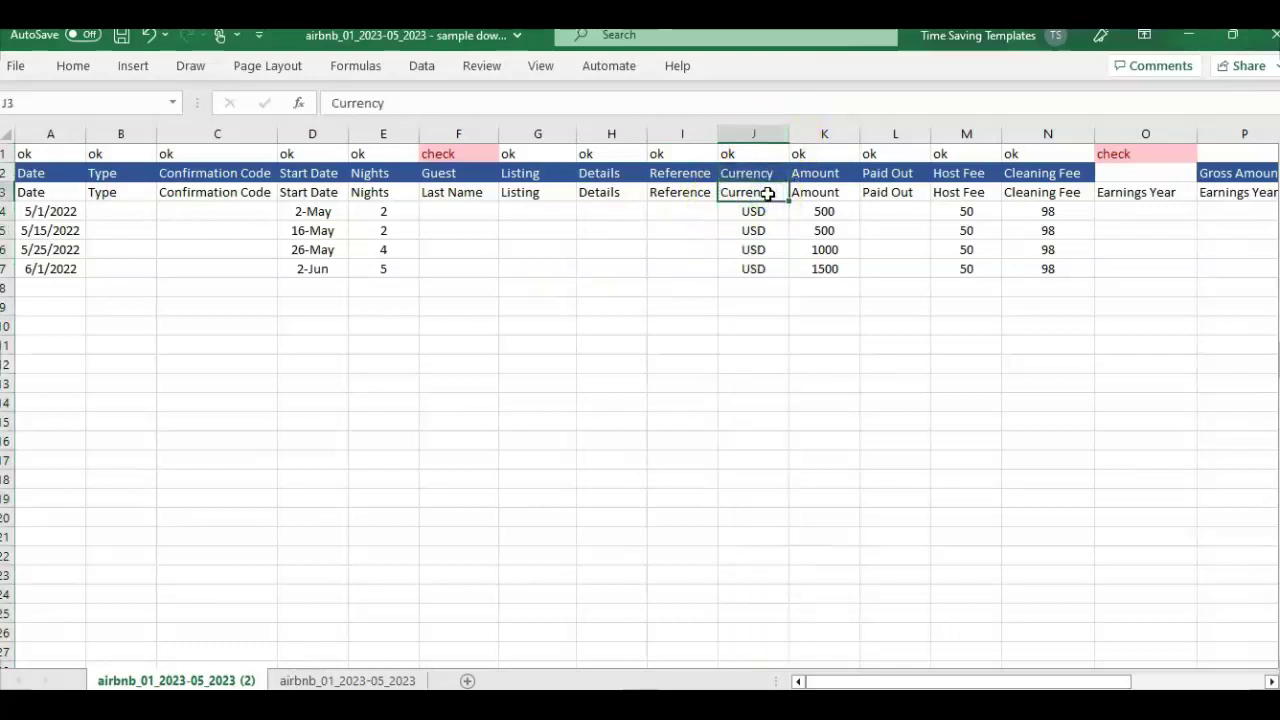
{"action": "key", "text": "ctrl+Home"}
{"action": "mouse_move", "coordinate": [810, 719]}
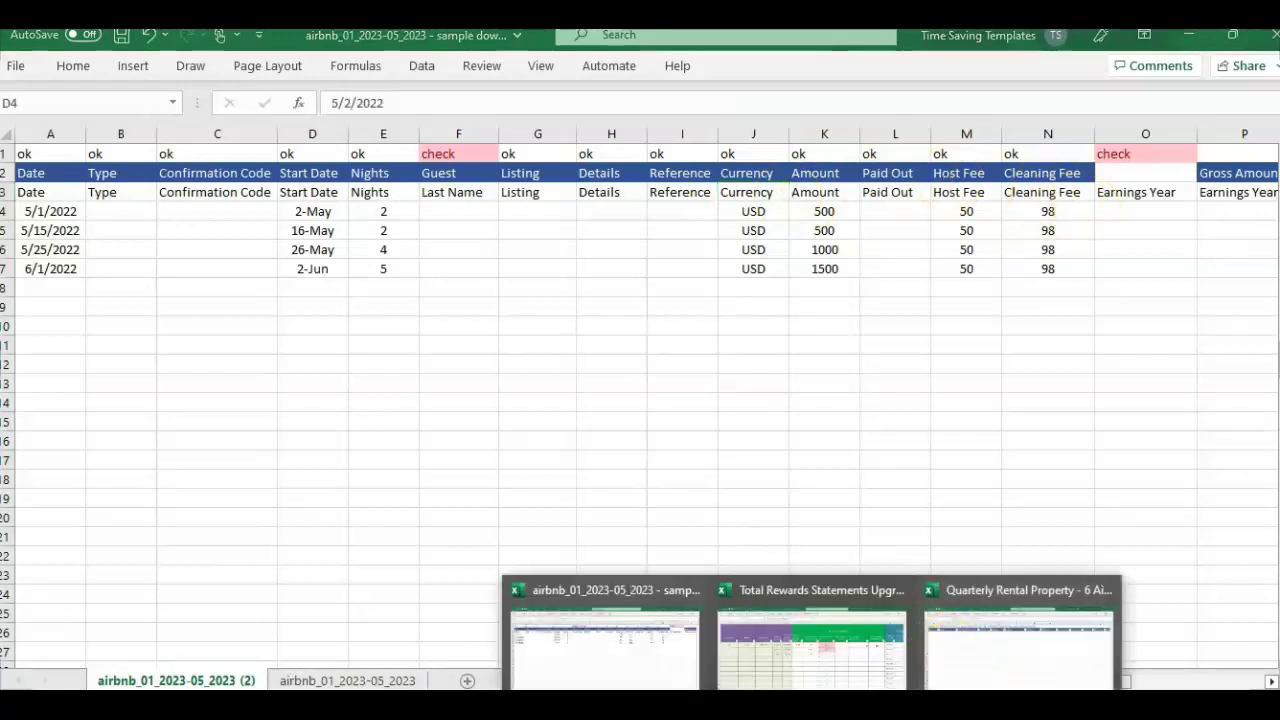
Switch to the Quarterly Rental Property workbook and view its Quarterly Summary sheet
{"action": "left_click", "coordinate": [960, 646]}
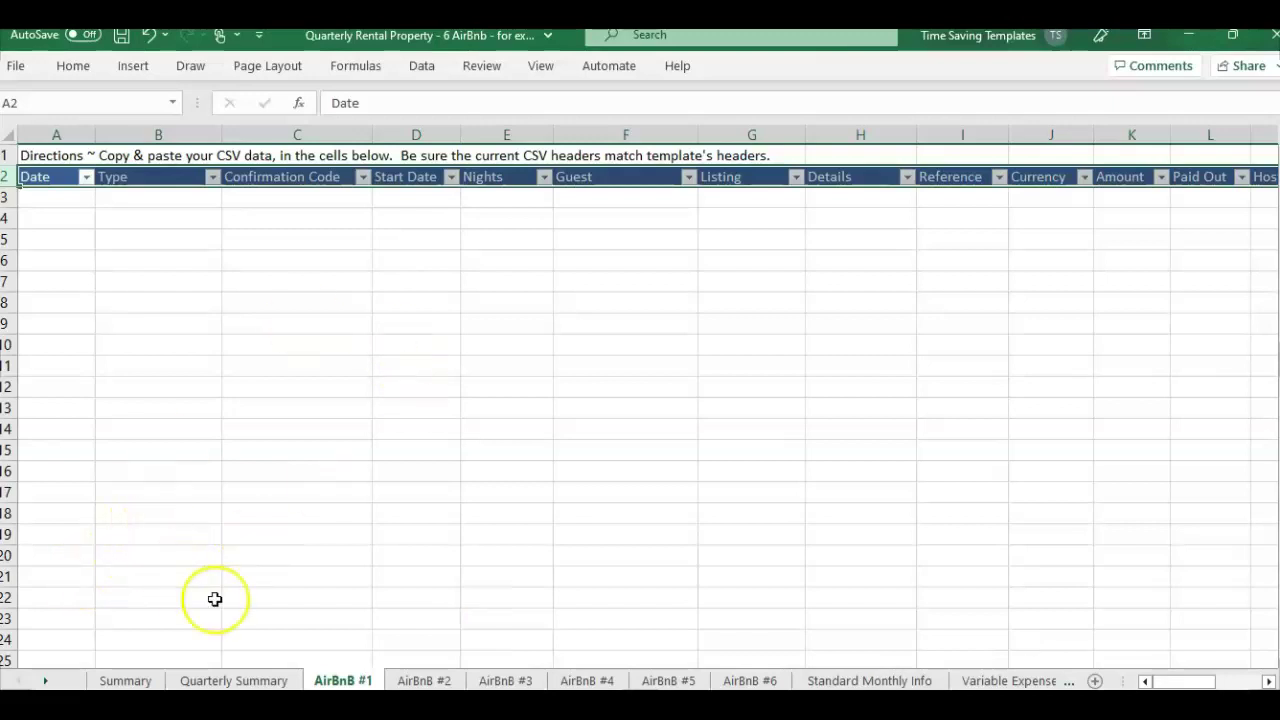
{"action": "left_click", "coordinate": [237, 681]}
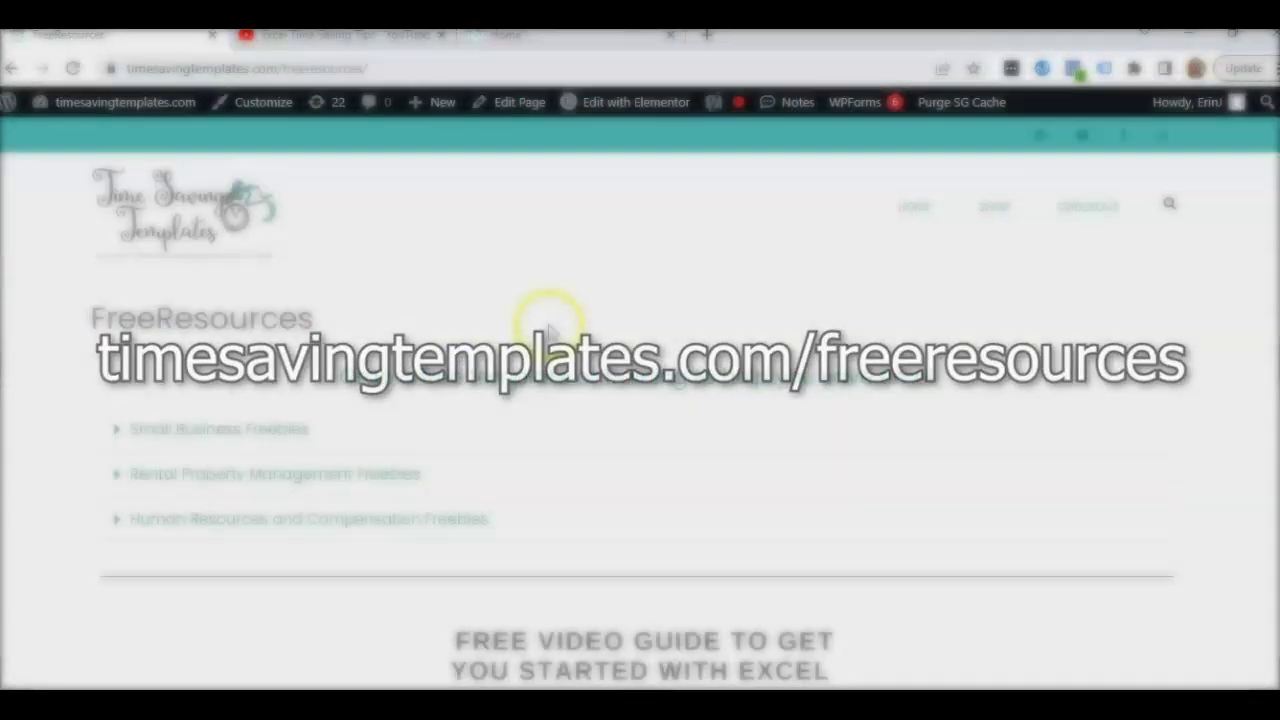
{"action": "scroll", "coordinate": [540, 330], "scroll_direction": "down", "scroll_amount": 3}
{"action": "scroll", "coordinate": [726, 521], "scroll_direction": "down", "scroll_amount": 2}
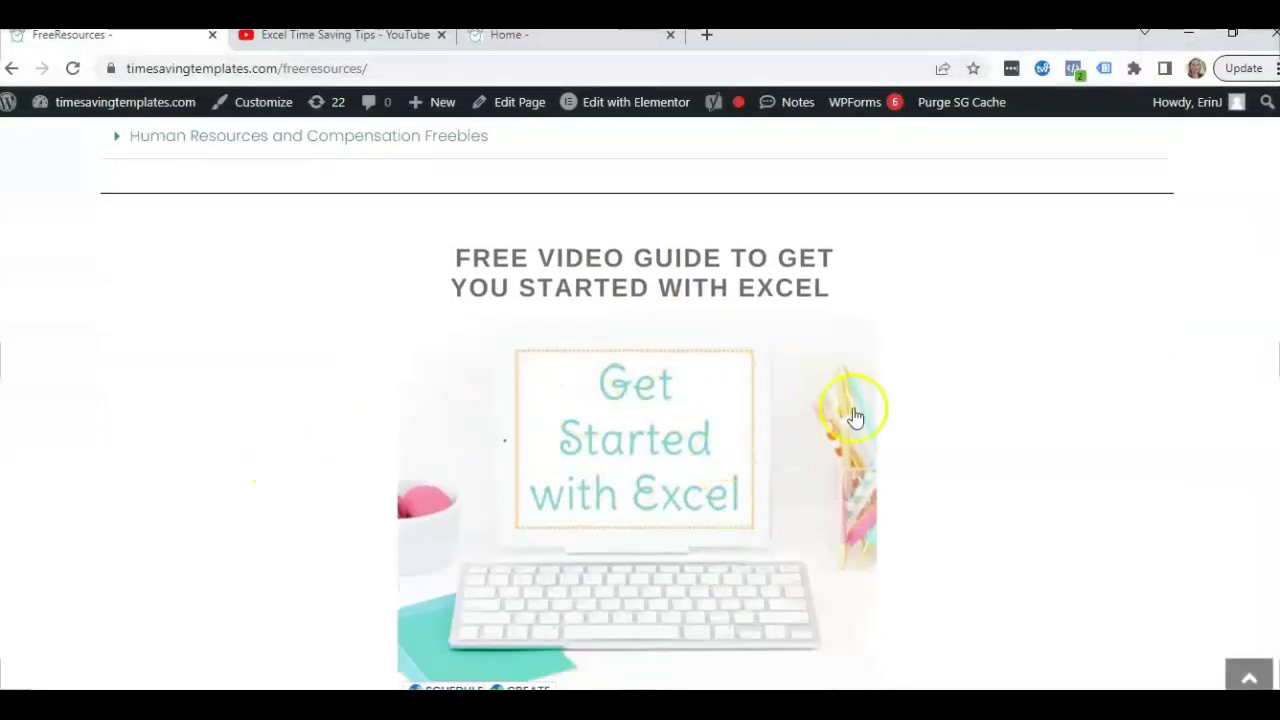
{"action": "scroll", "coordinate": [581, 508], "scroll_direction": "up", "scroll_amount": 3}
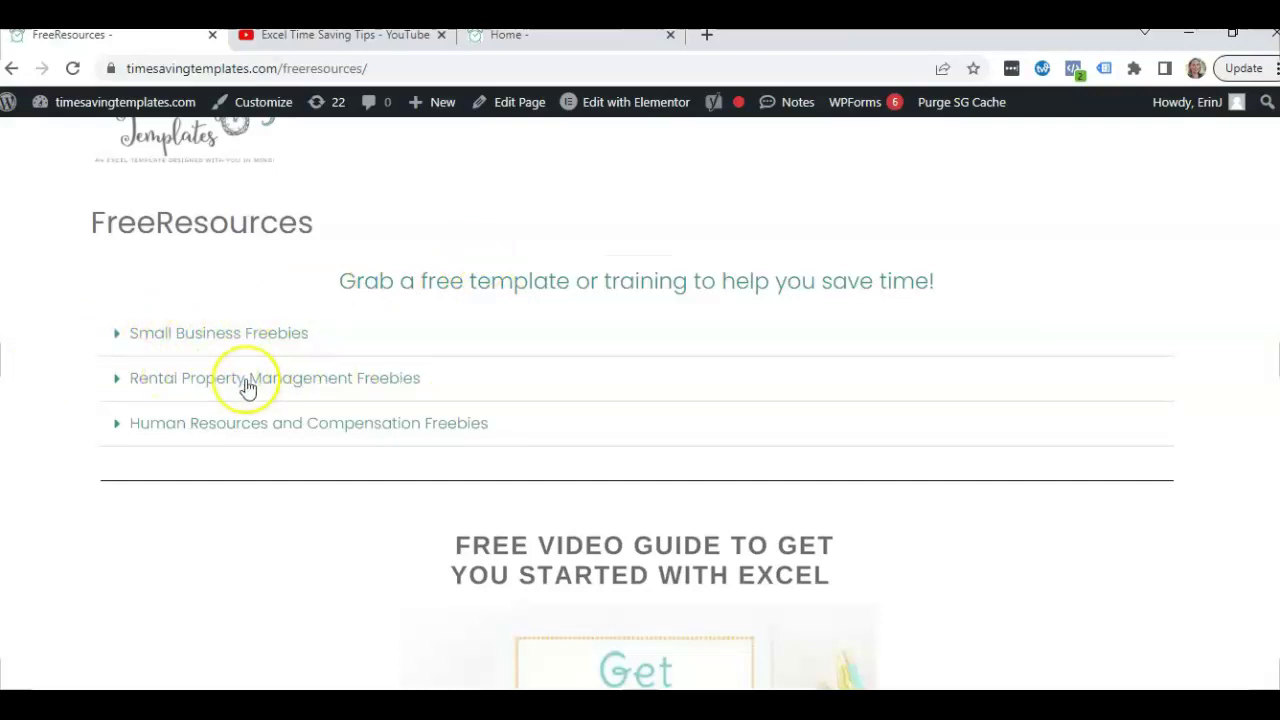
{"action": "scroll", "coordinate": [498, 445], "scroll_direction": "up", "scroll_amount": 1}
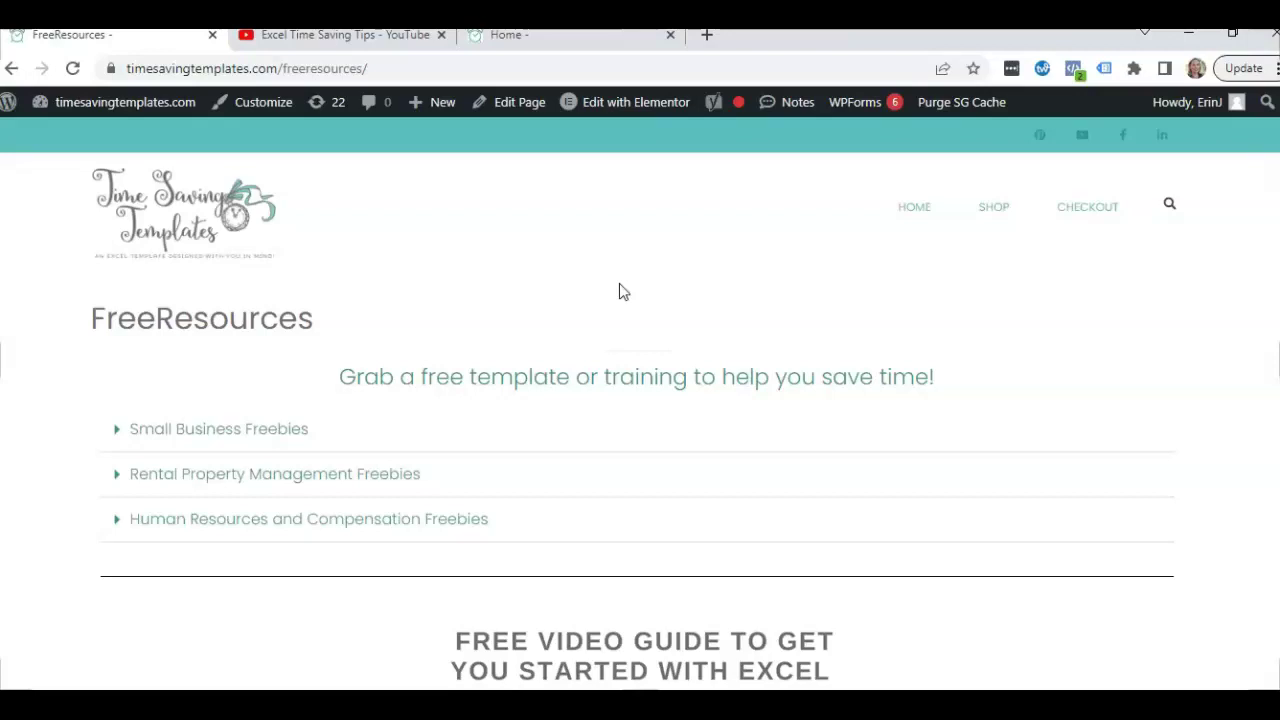
{"action": "mouse_move", "coordinate": [630, 102]}
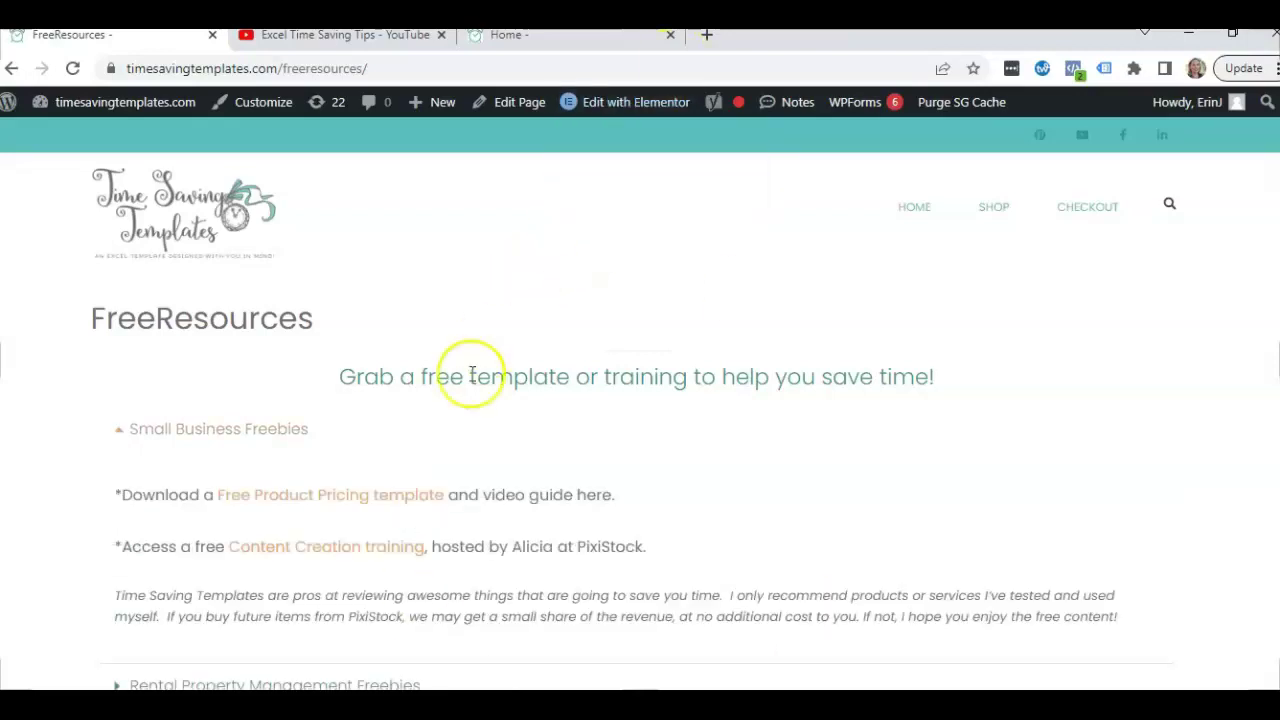
{"action": "left_click", "coordinate": [118, 430]}
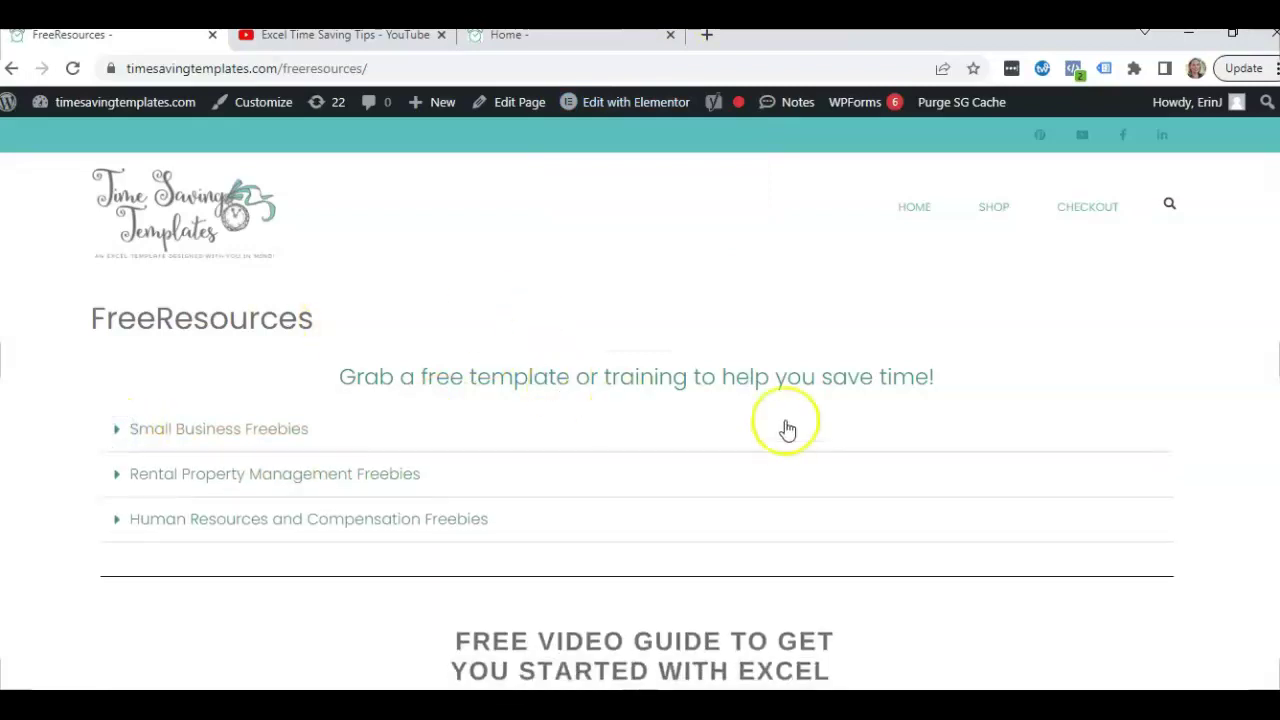